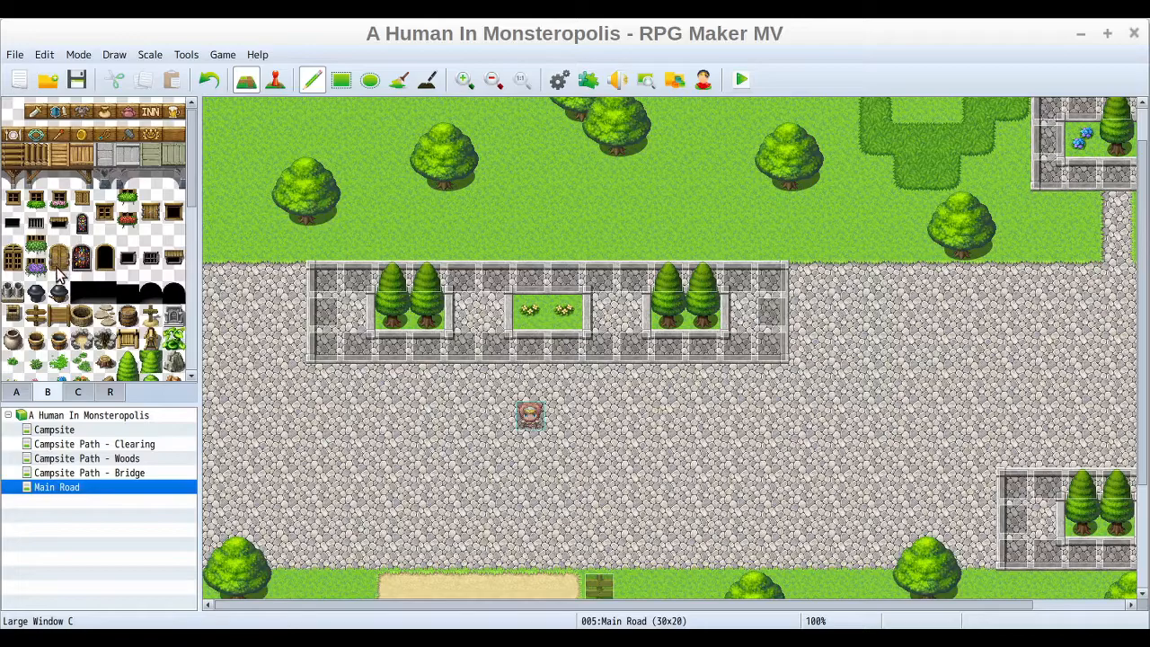
- Place a grey rock tile on the grass at the map's west edge, directly above the stone road
scroll(194, 182, "down", 1)
scroll(194, 229, "down", 5)
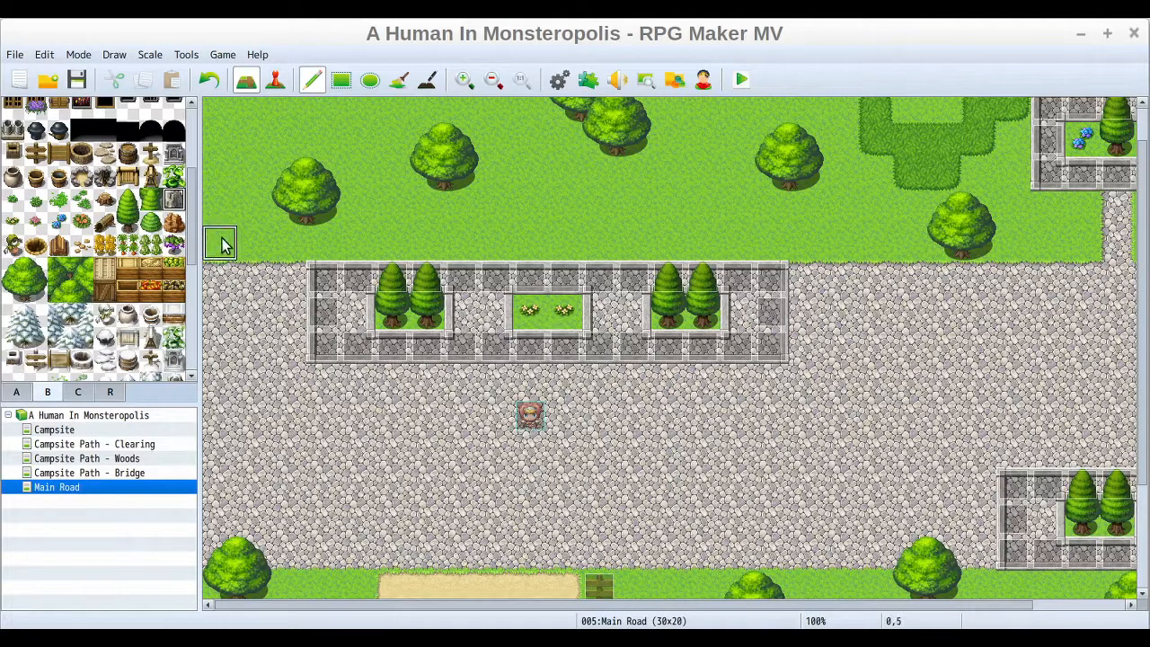
left_click(222, 245)
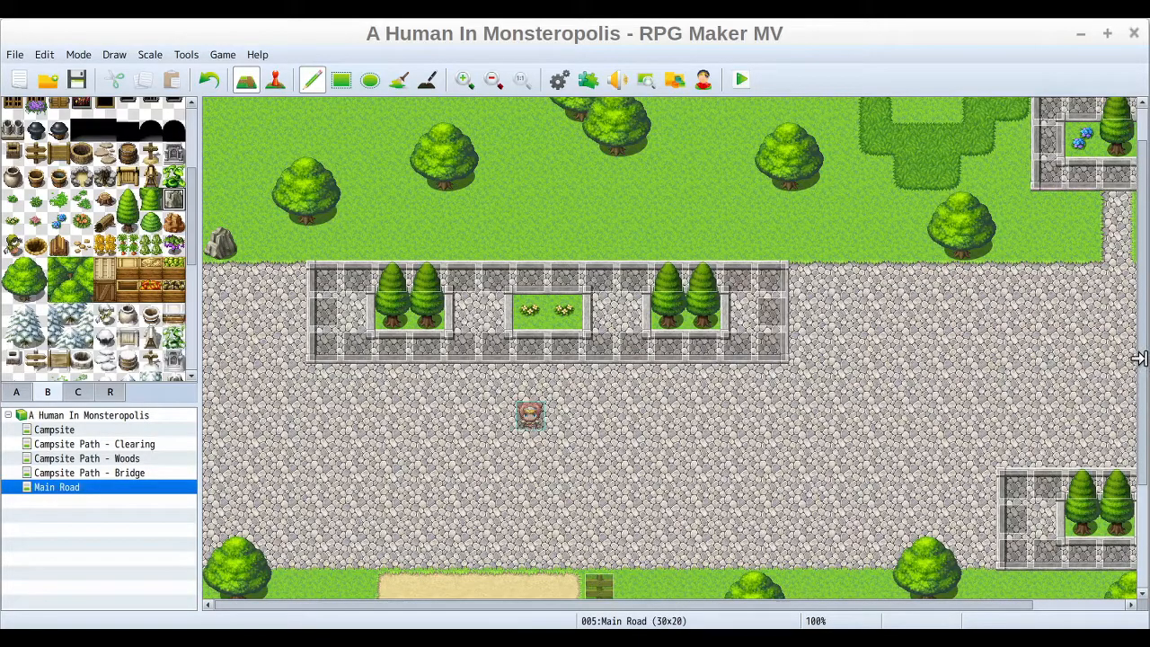
left_click_drag(1141, 363, 1141, 328)
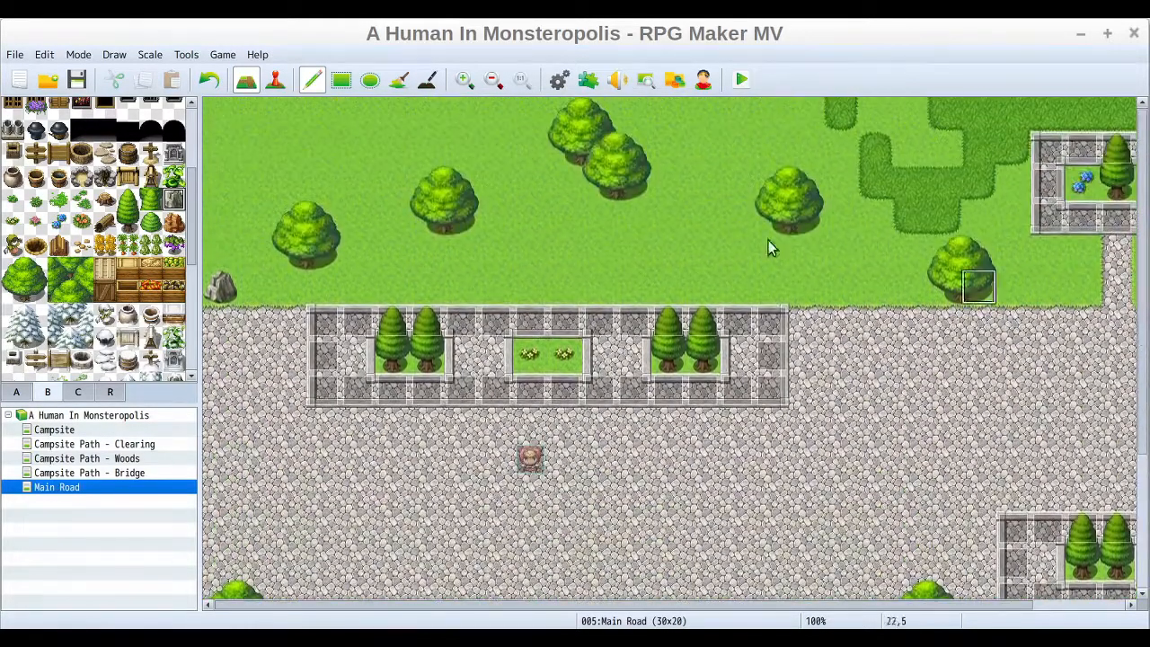
left_click(208, 80)
left_click(209, 80)
left_click(208, 79)
- Switch to event editing and create a new event on the stone road at the map's west edge, tile 0,10
left_click(275, 79)
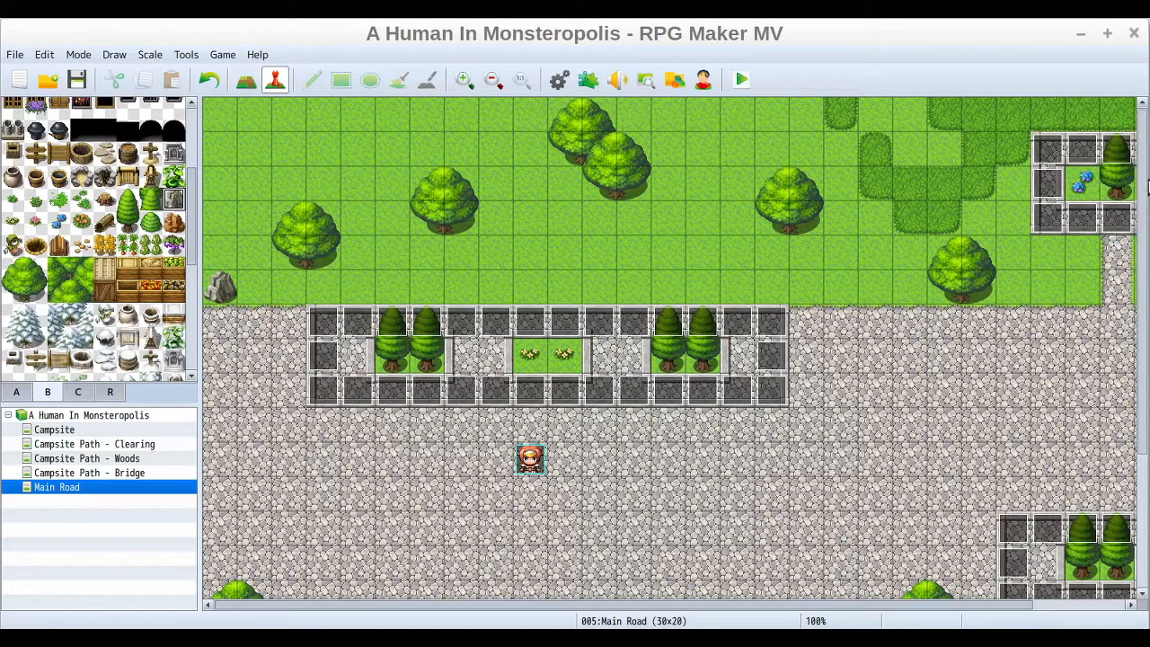
scroll(912, 307, "down", 3)
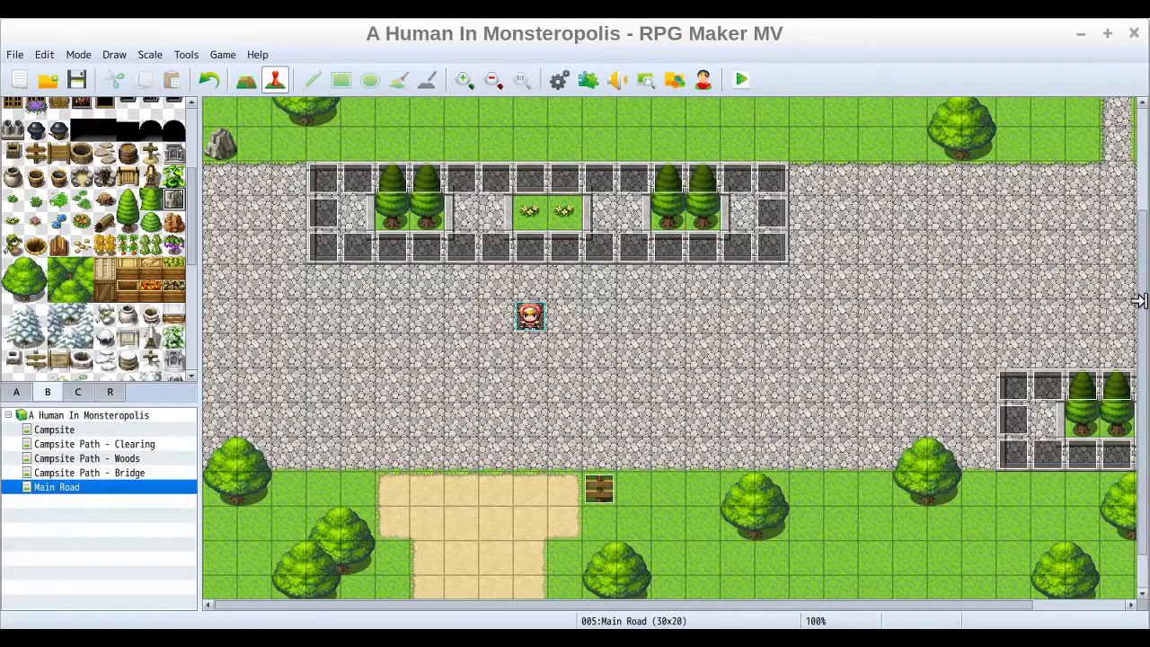
scroll(1145, 354, "up", 1)
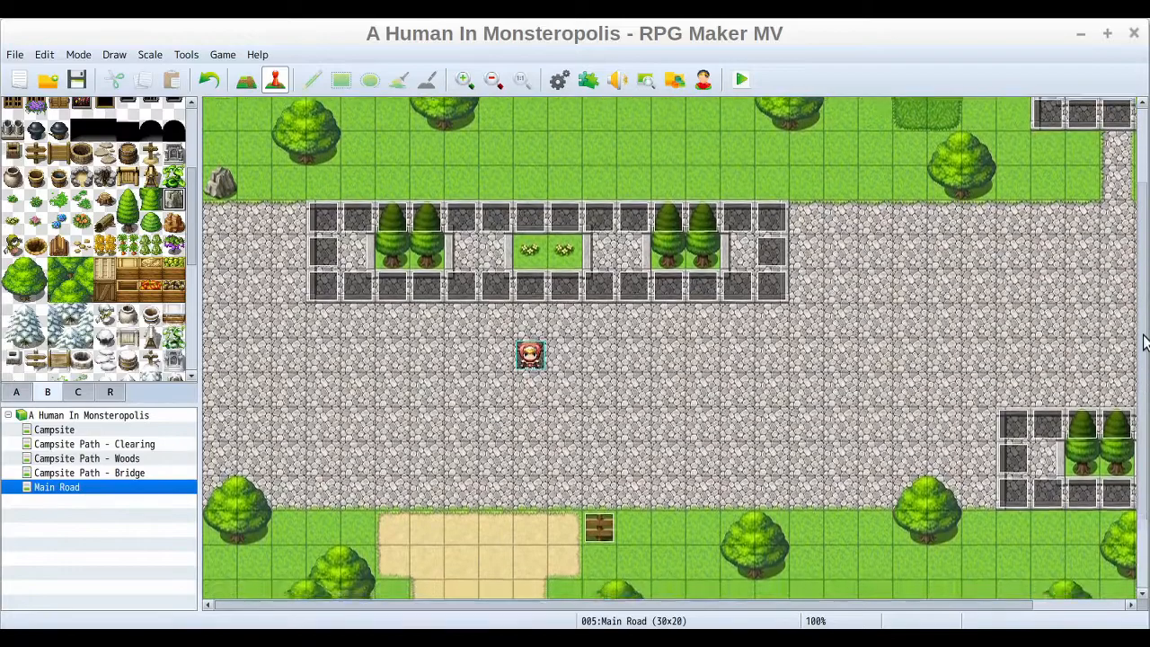
scroll(1145, 340, "down", 1)
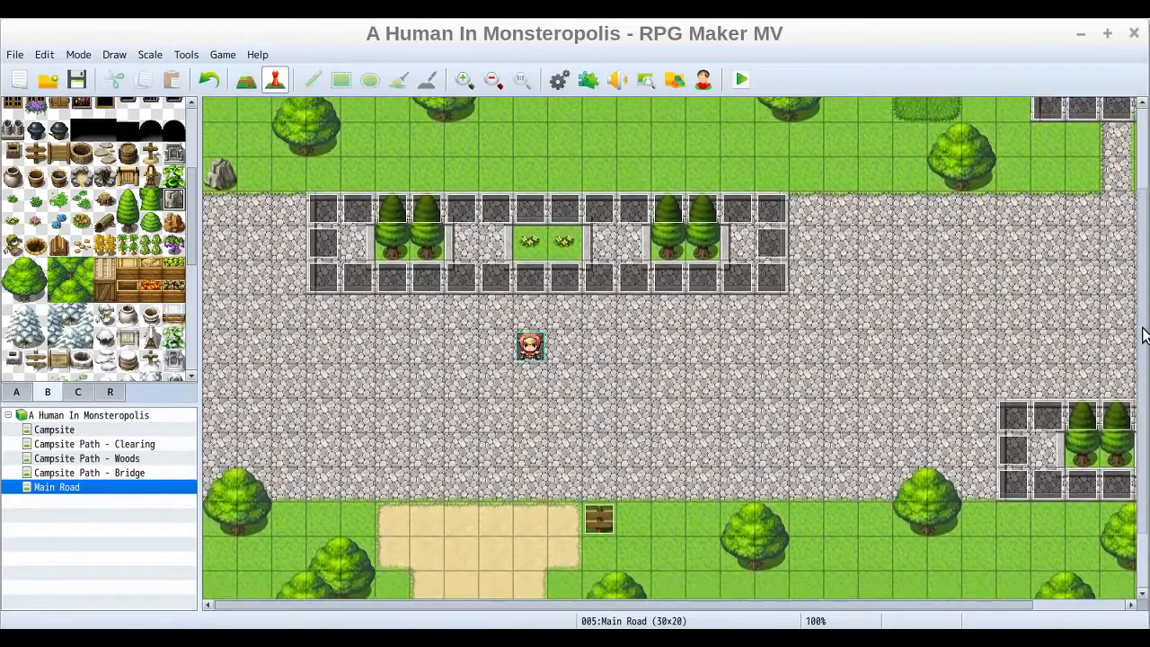
right_click(215, 346)
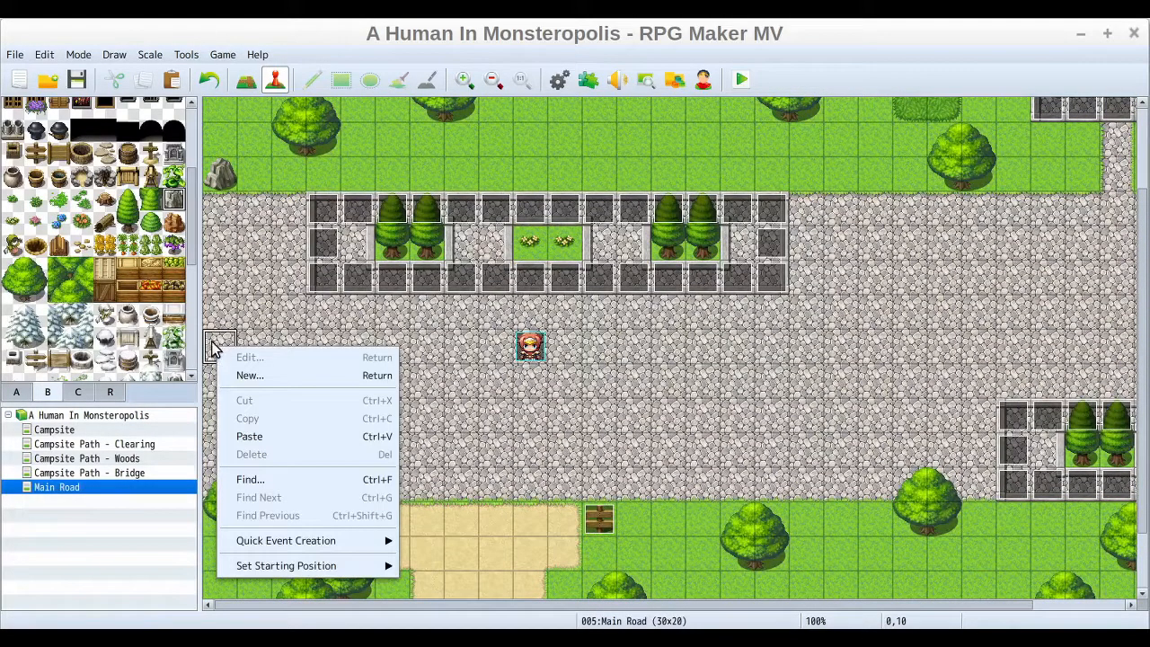
left_click(303, 374)
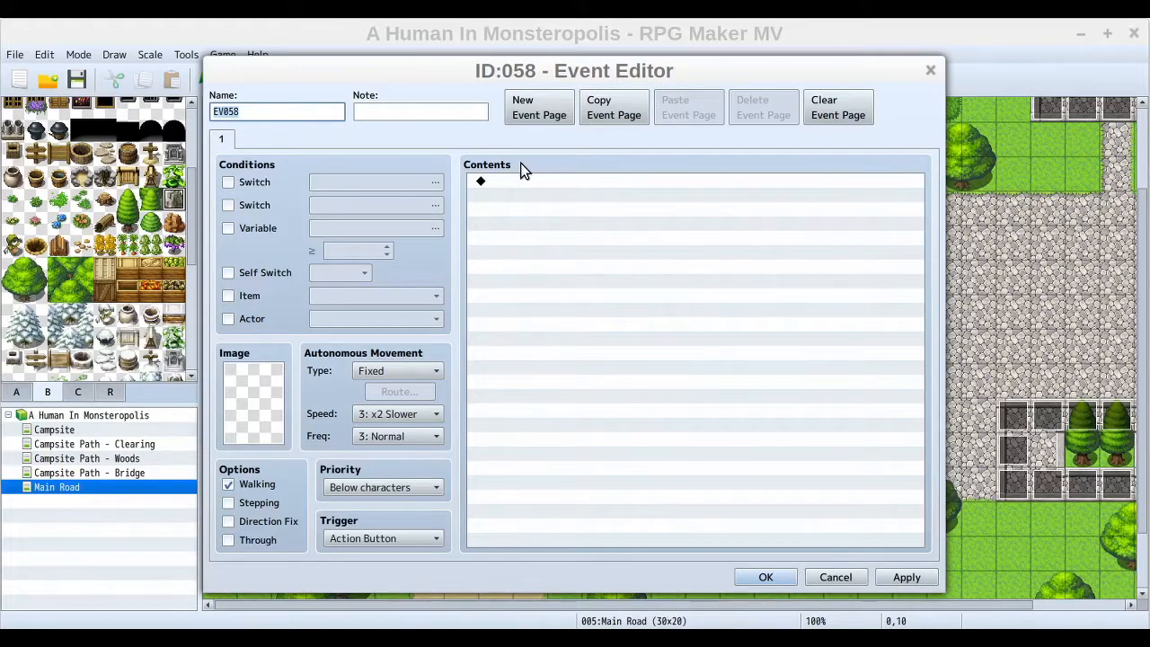
- Add a Show Text command to the event and set its background to Dim
right_click(524, 187)
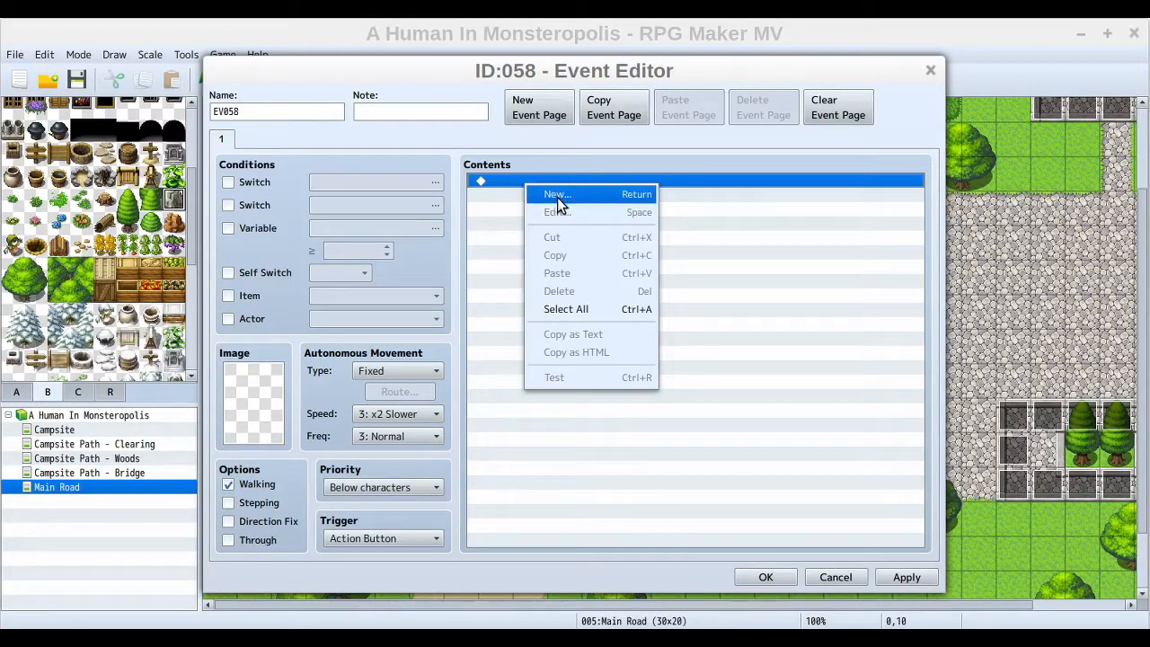
left_click(555, 199)
left_click(611, 189)
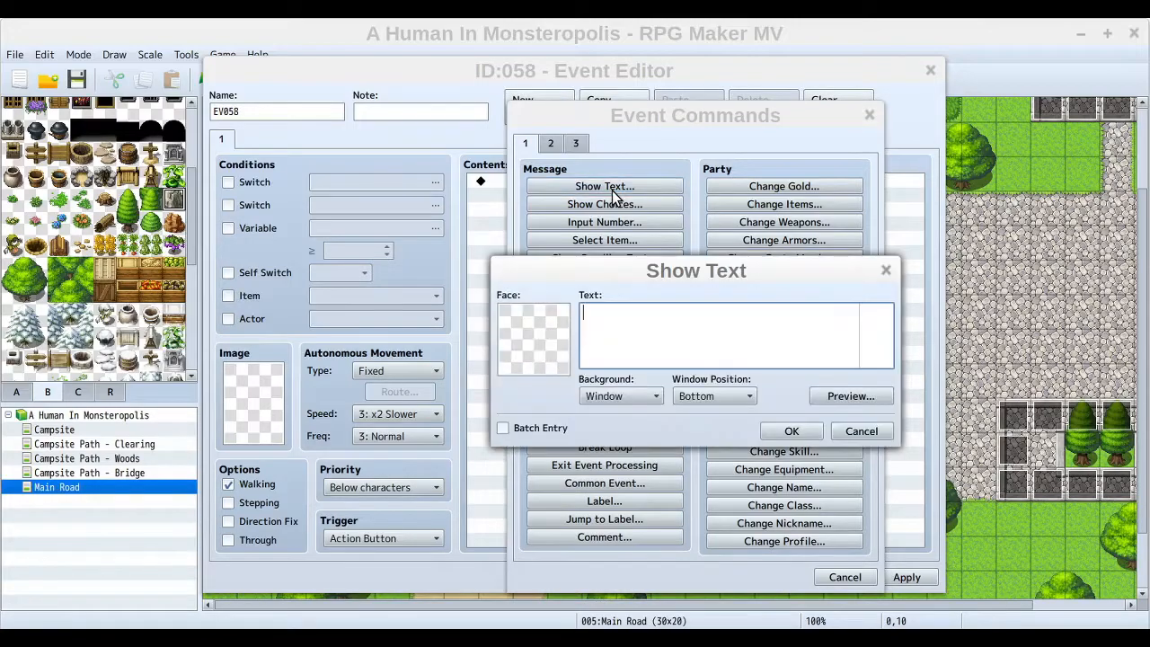
left_click(637, 402)
left_click(628, 434)
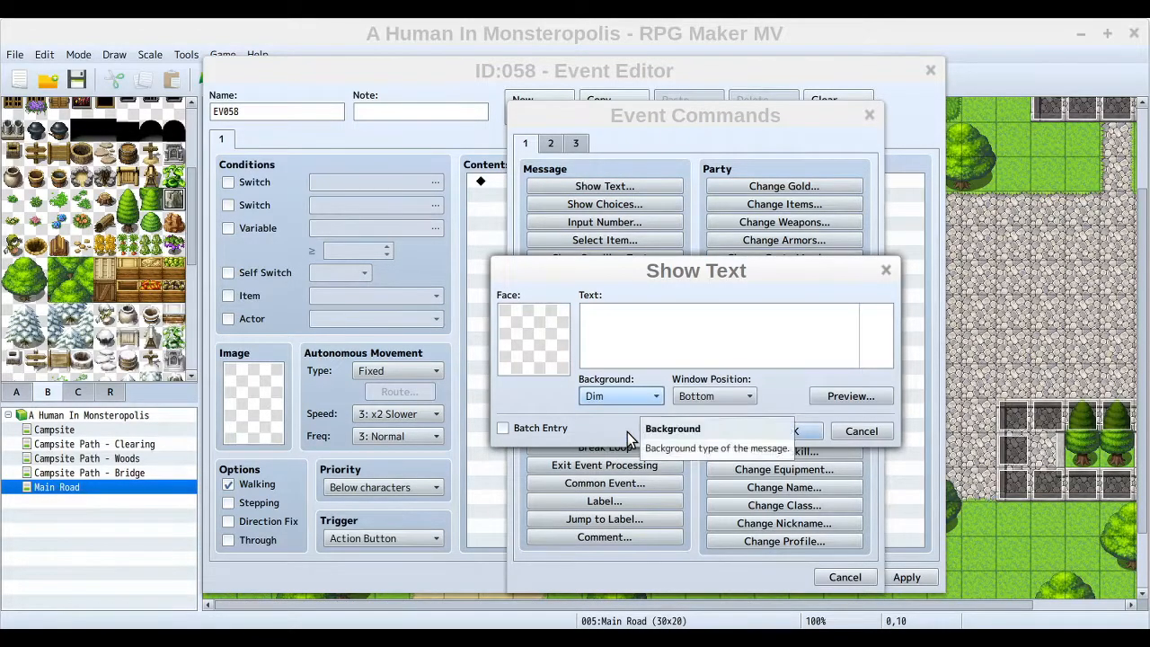
- Enter the message's first two lines: "This is the way that I came during my trip." and "I'm headed to the town of Monsteropolis."
left_click(708, 358)
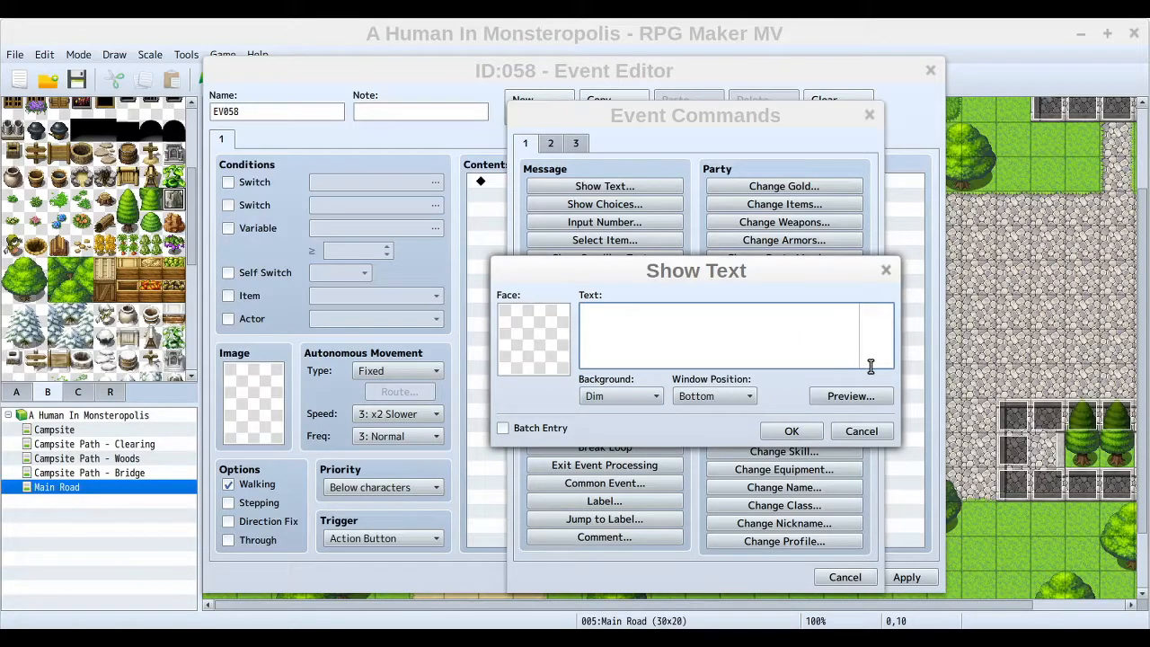
type("This is the way that I came during my rtip")
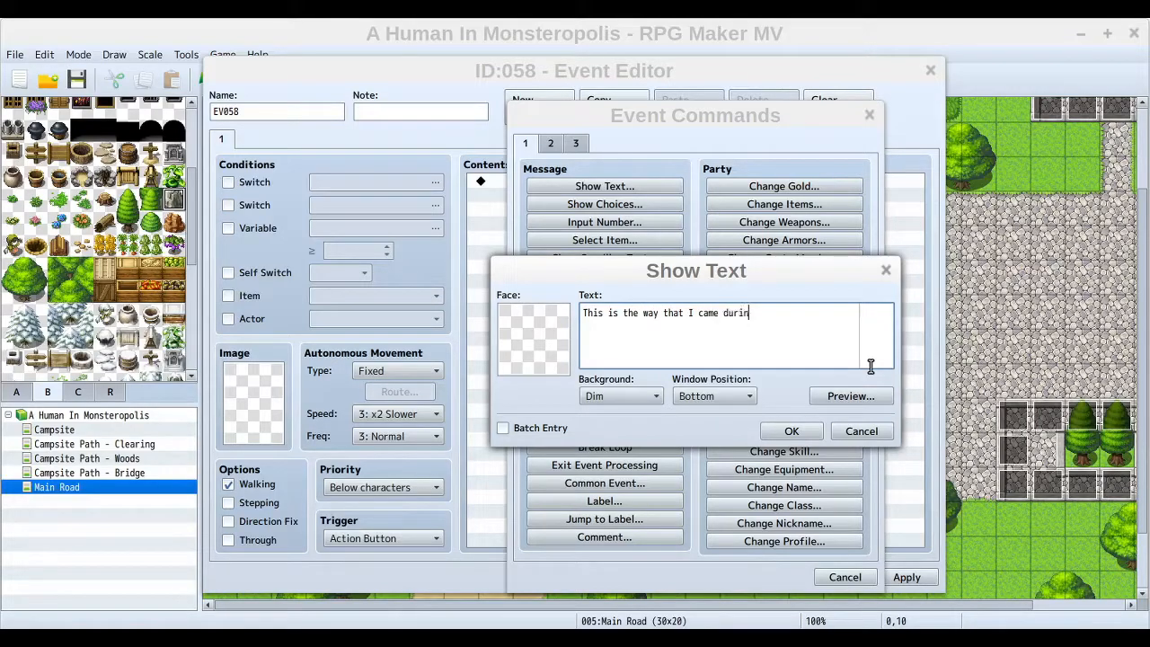
key("BackSpace")
key("BackSpace")
key("BackSpace")
key("BackSpace")
type("trip.")
key("Return")
type("I'm headed to the to")
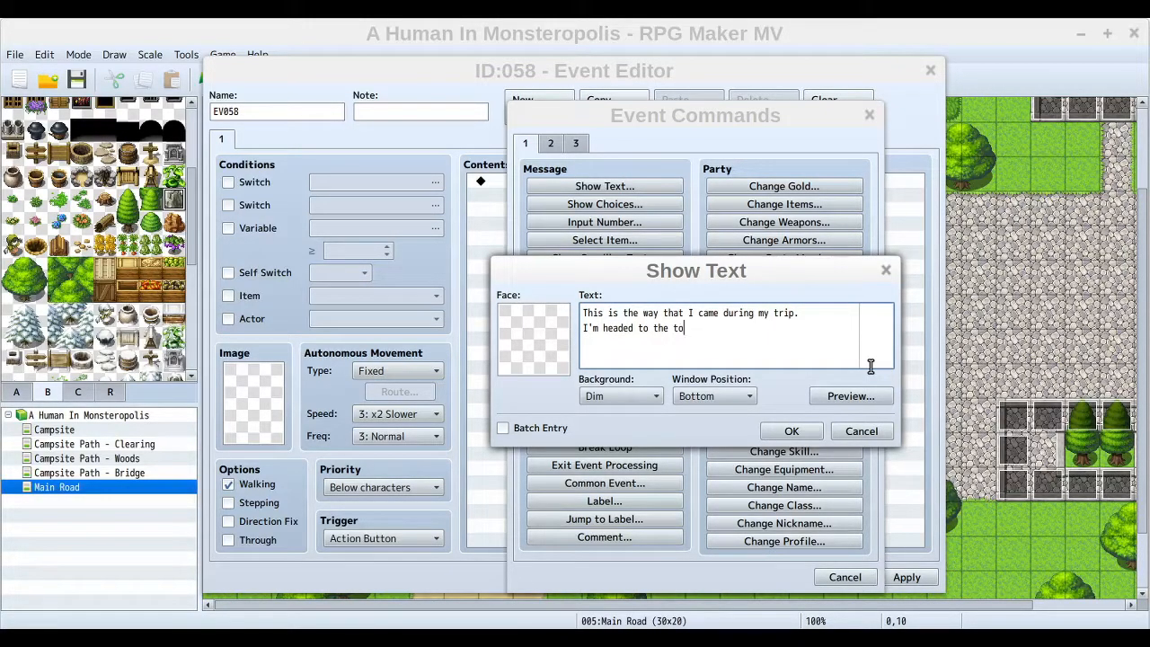
type("wn of Monsteropolis.")
- Add the third message line "It's to the East of here."
key("Return")
type("It's to the east of here")
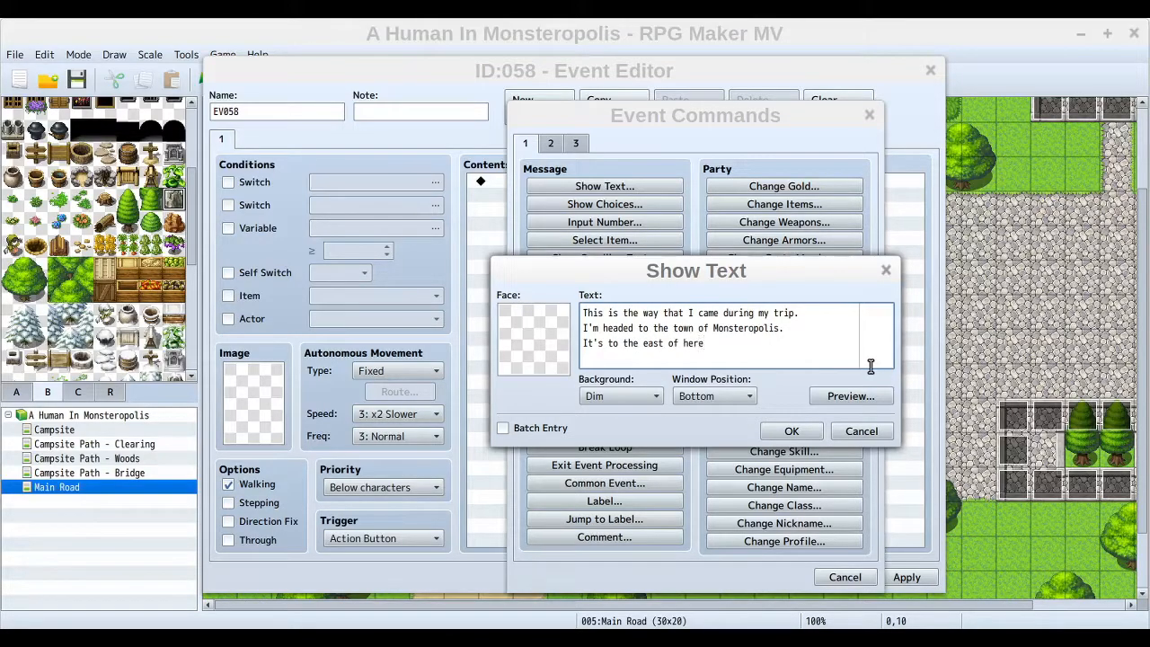
key("BackSpace")
key("BackSpace")
key("BackSpace")
key("BackSpace")
key("BackSpace")
key("BackSpace")
key("BackSpace")
key("BackSpace")
key("BackSpace")
key("BackSpace")
type("East")
key("BackSpace")
key("BackSpace")
type("st of here.")
- Add the fourth message line "I have no reason to go back right now." and confirm the text
key("Return")
type("I have no reason to go bac")
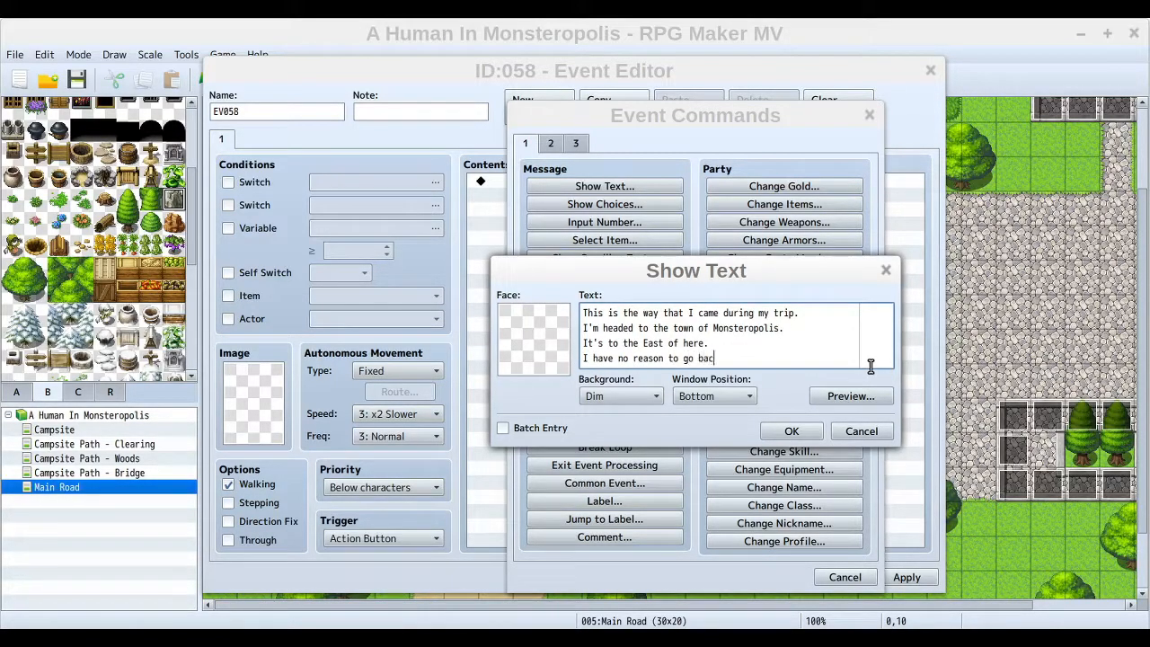
type("k the way I came.")
left_click_drag(720, 358, 798, 358)
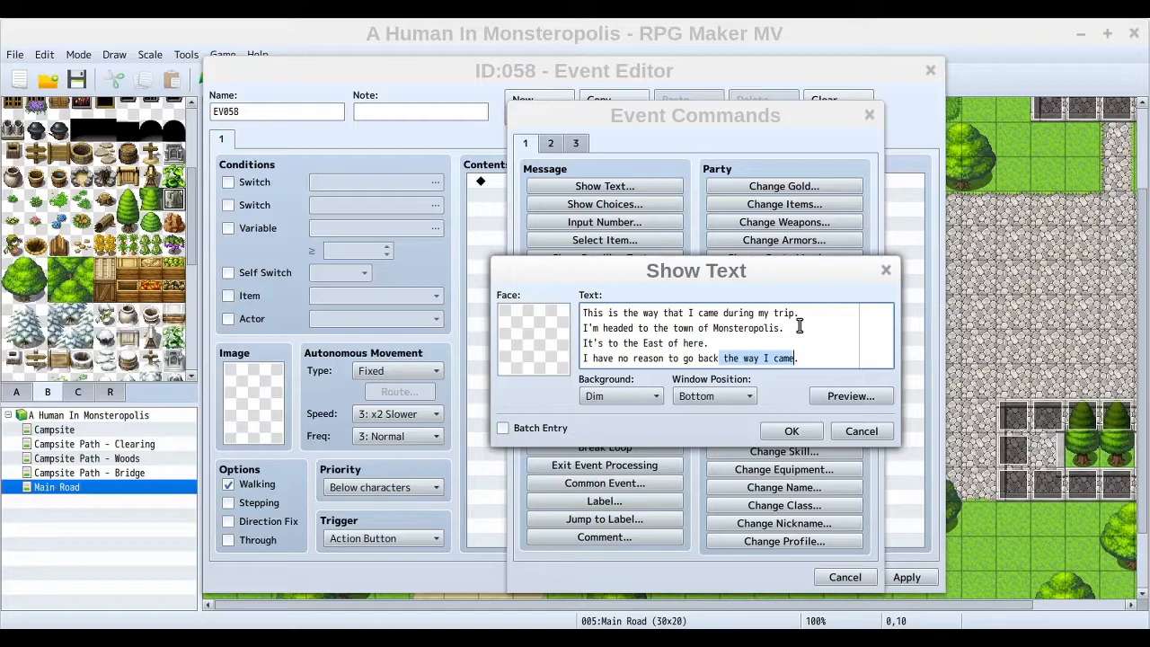
key("BackSpace")
key("BackSpace")
type("right now.")
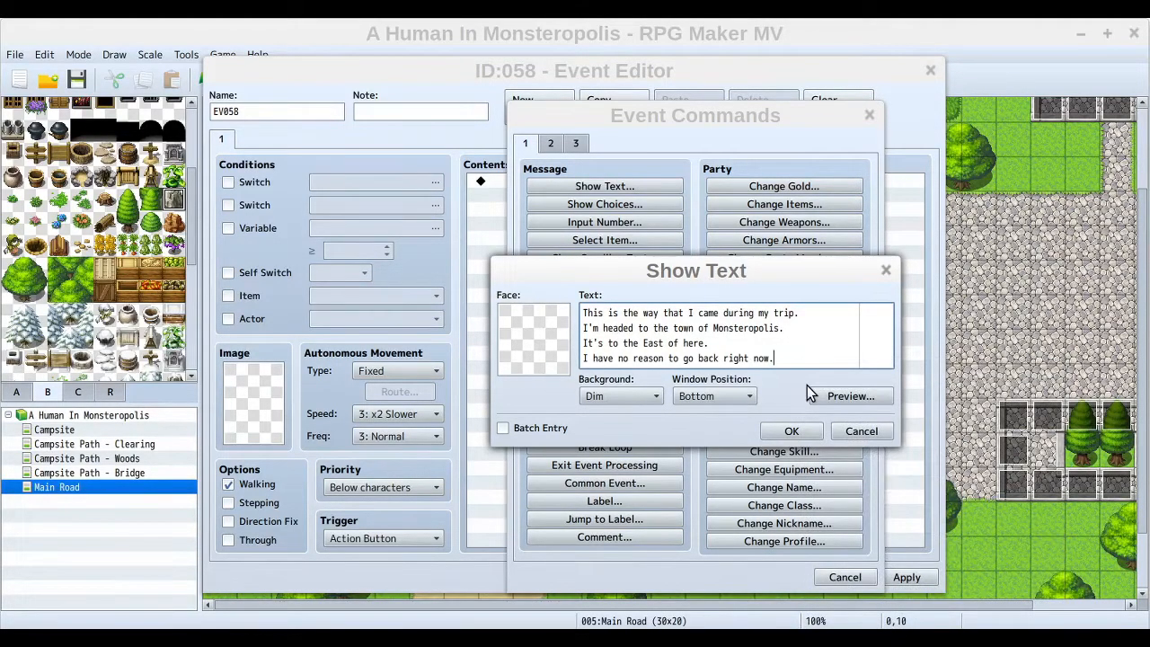
left_click(791, 431)
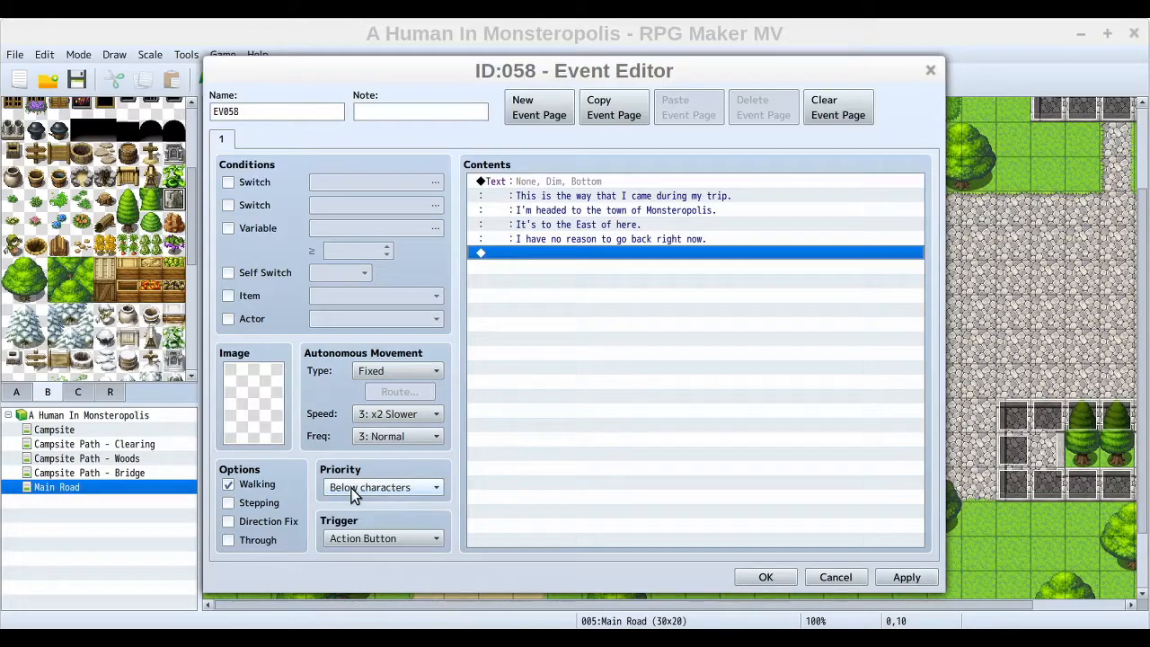
- Set the event's trigger to Player Touch
left_click(433, 539)
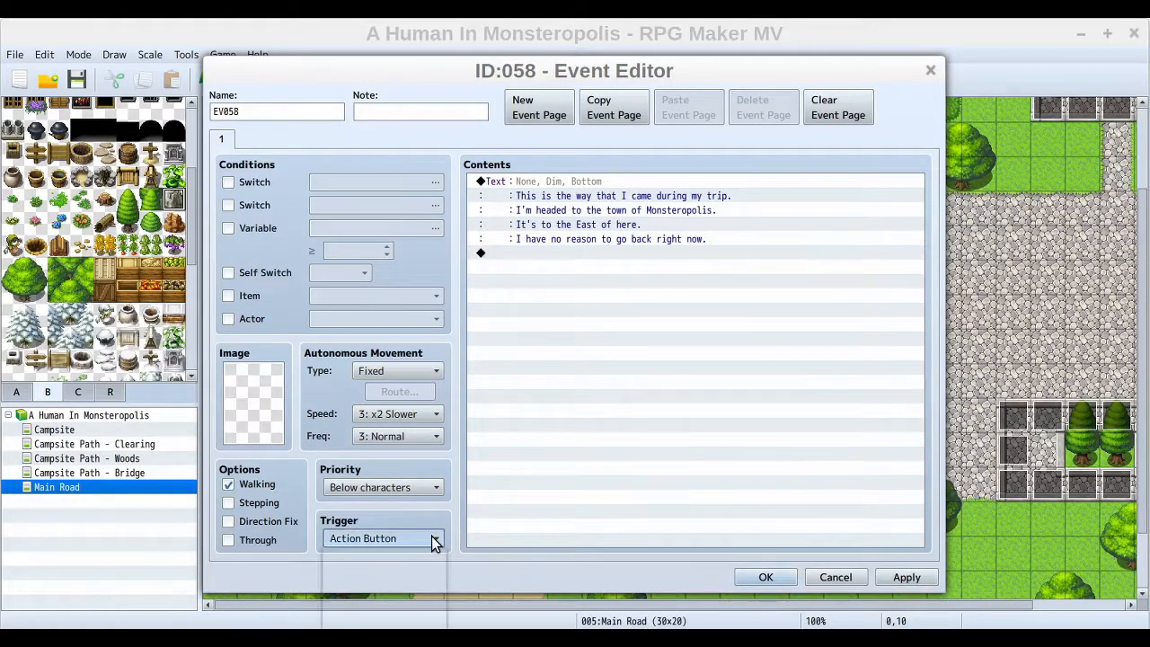
left_click(390, 576)
left_click(756, 225)
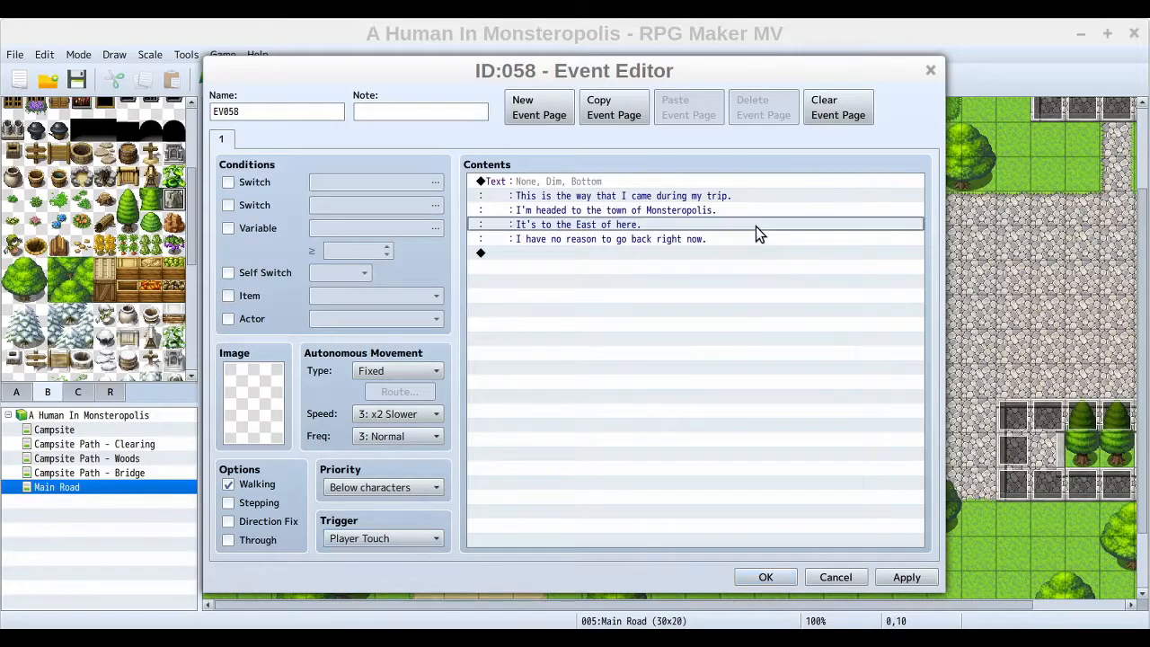
- Add a Set Movement Route command after the text, targeting Player, with one Move Right step
left_click(647, 252)
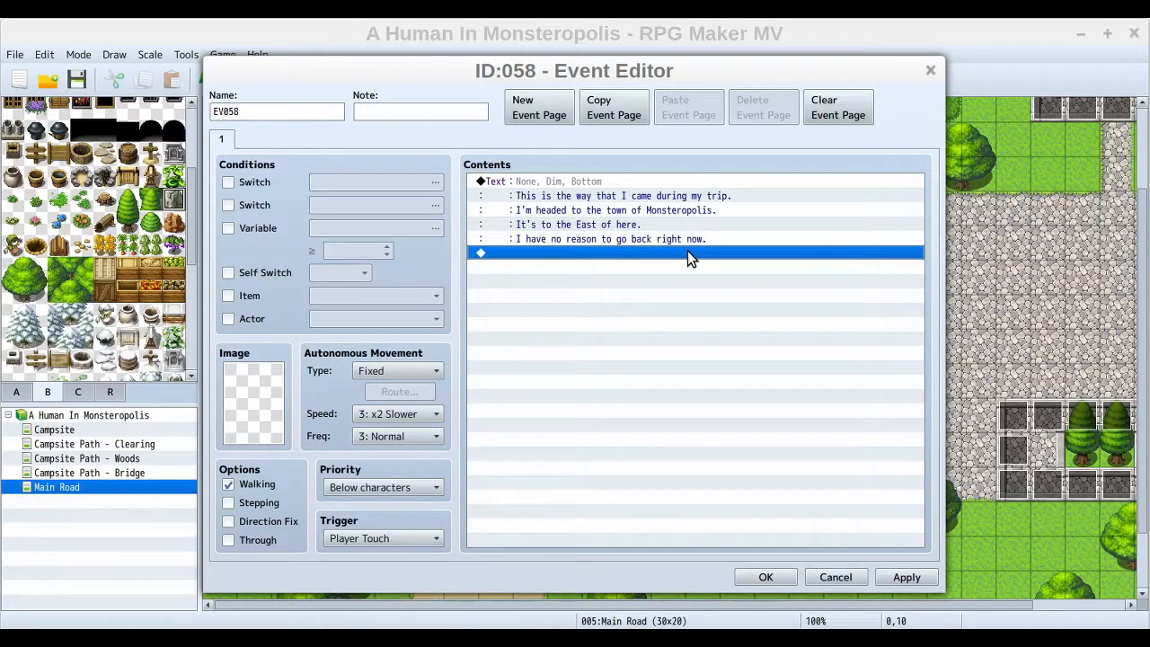
right_click(689, 256)
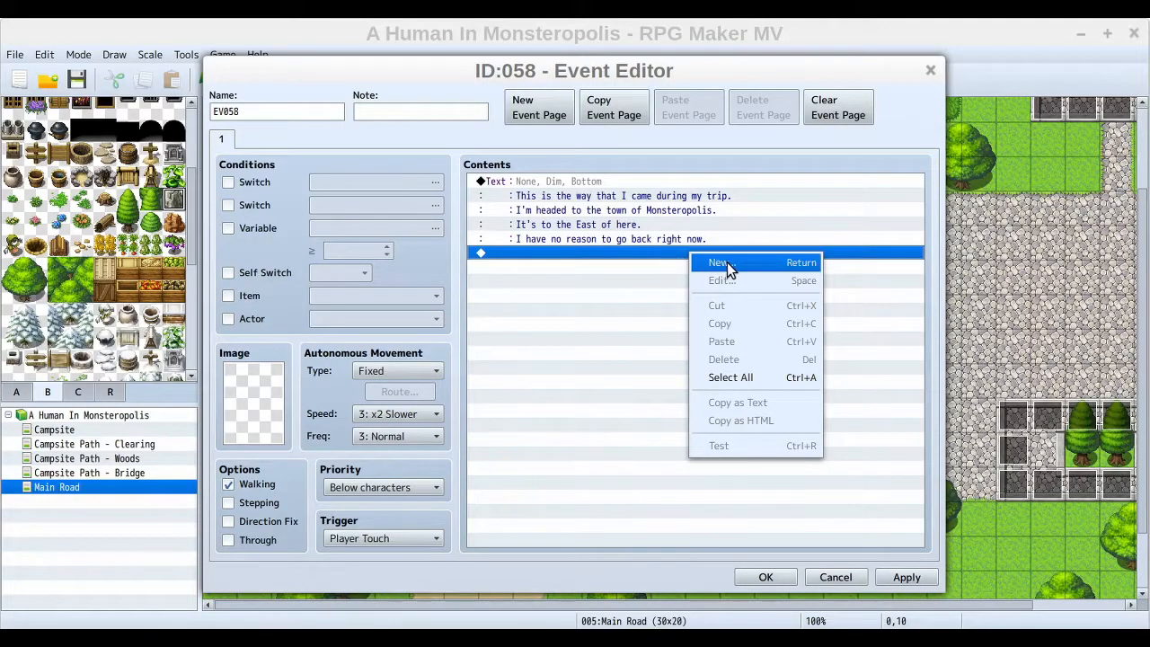
left_click(756, 262)
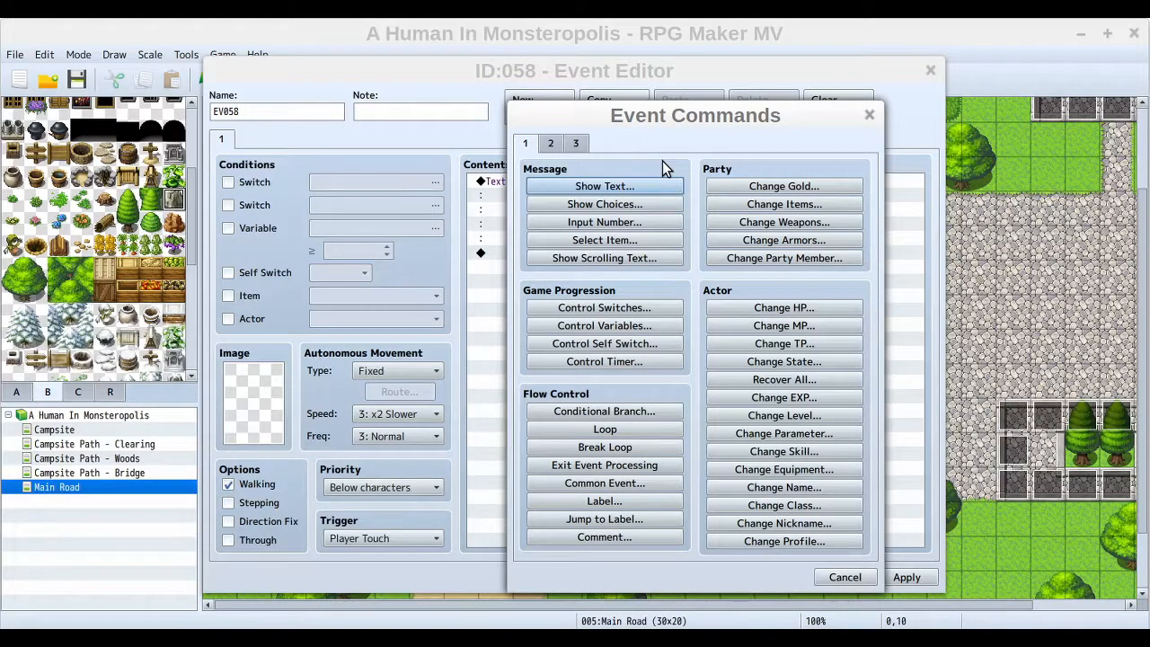
left_click(550, 144)
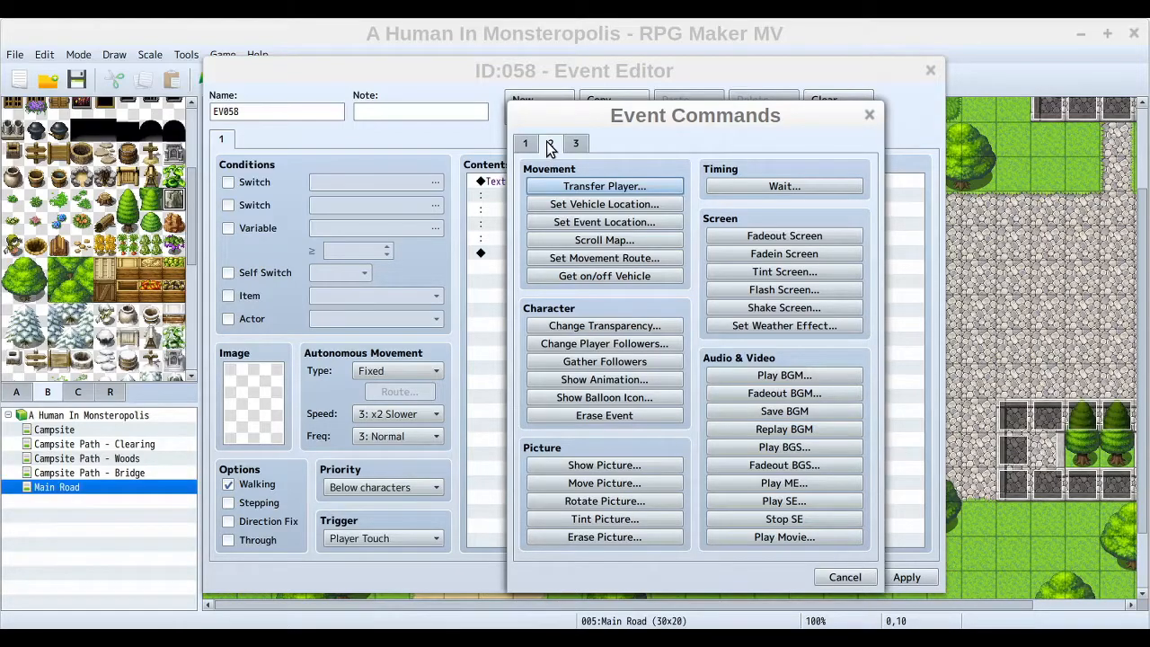
left_click(662, 257)
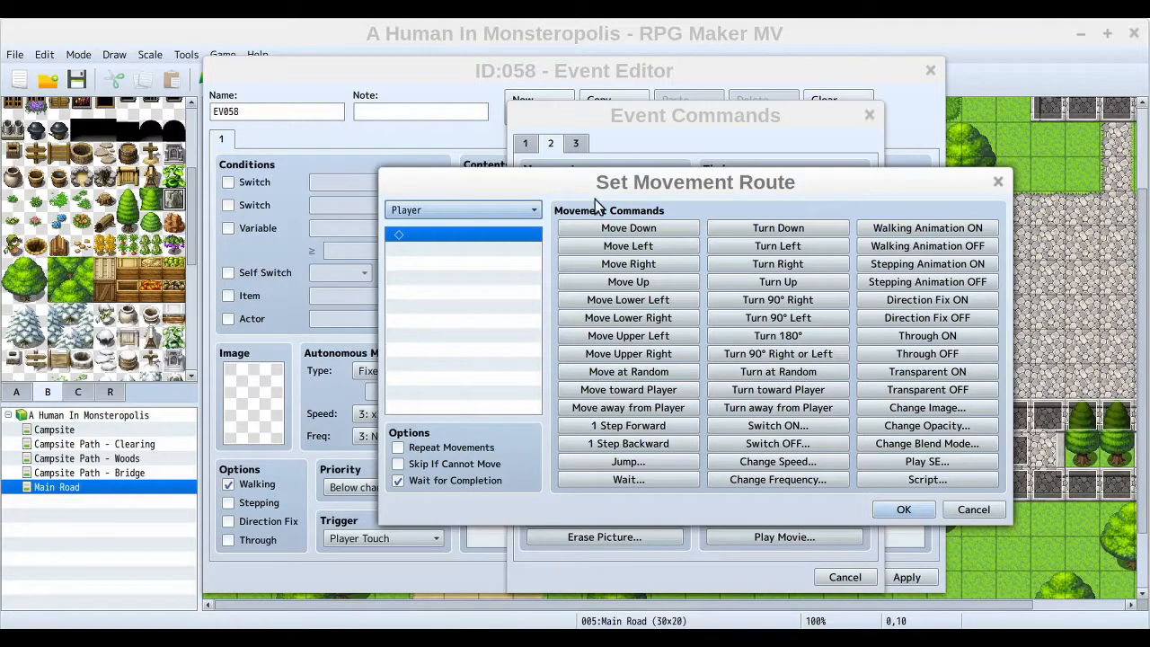
left_click_drag(821, 181, 789, 176)
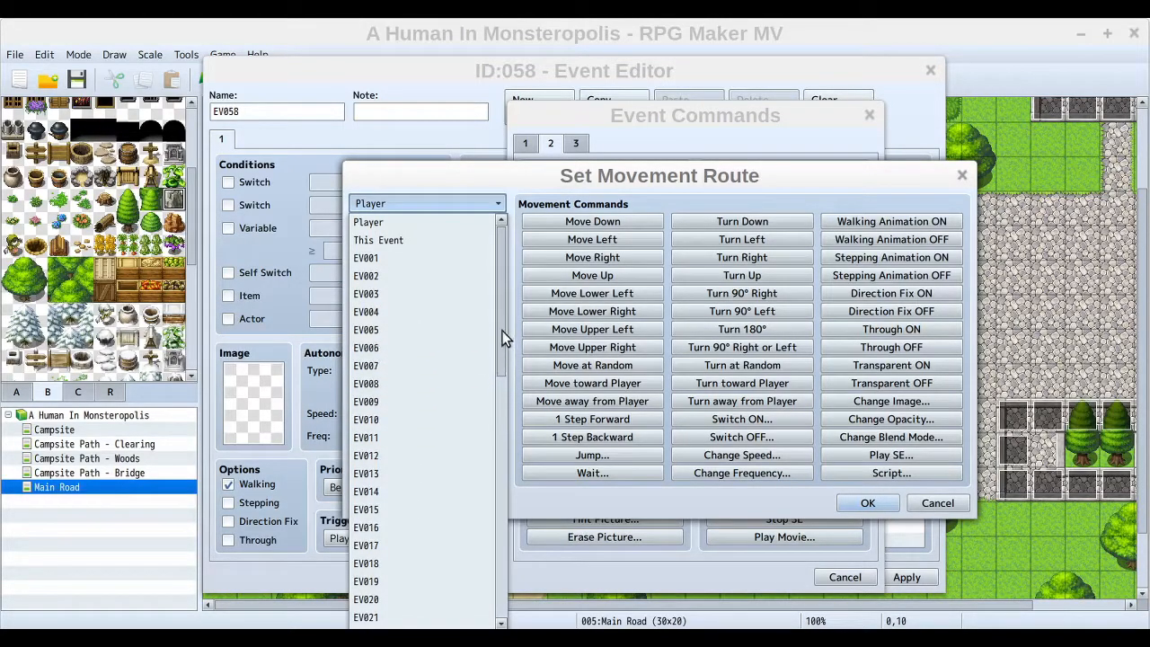
mouse_move(502, 330)
left_mouse_down()
mouse_move(491, 380)
mouse_move(496, 587)
mouse_move(496, 310)
left_mouse_up()
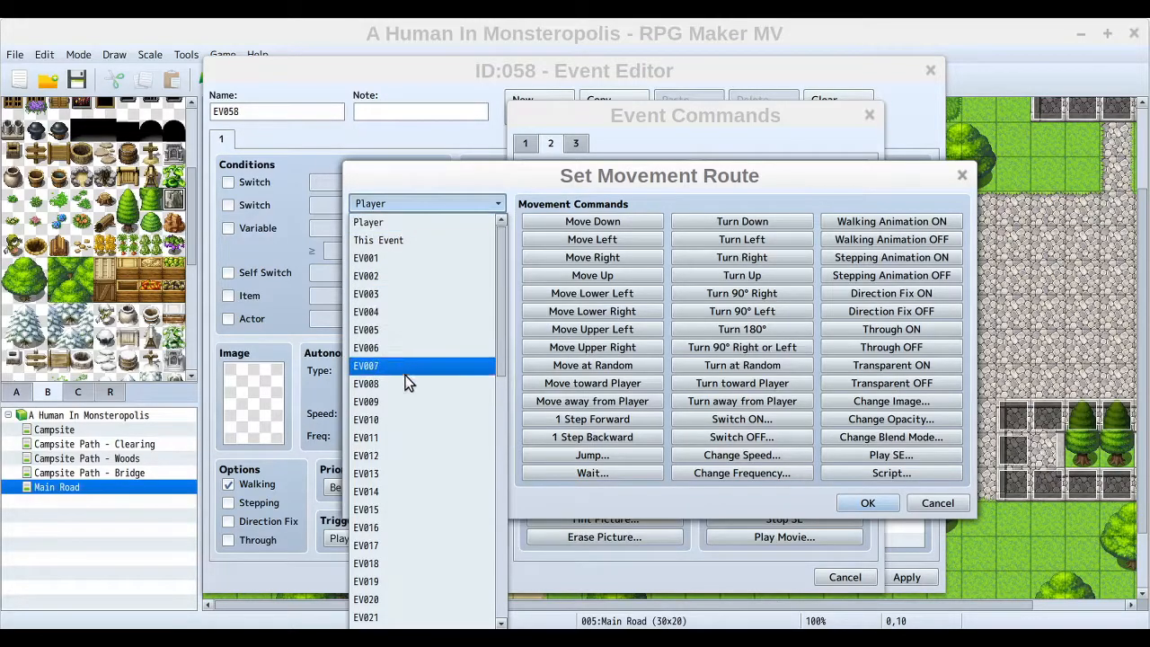
left_click(437, 223)
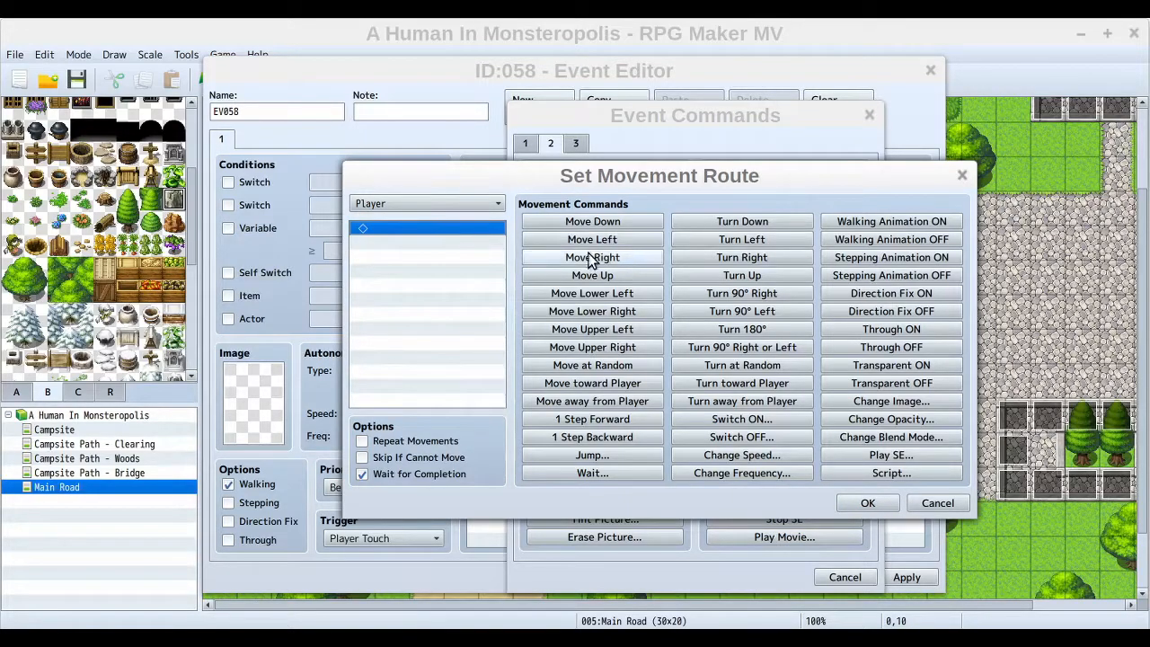
left_click(621, 259)
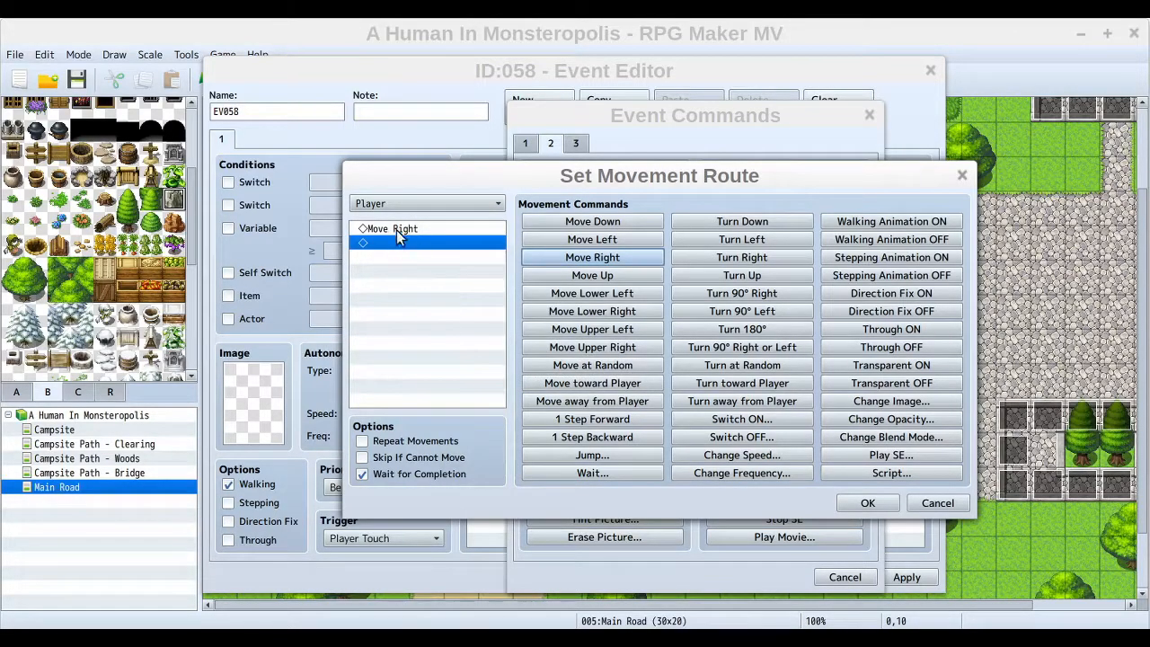
- Add five more Move Right steps to the player's movement route
left_click(627, 259)
left_click(626, 259)
left_click(626, 258)
left_click(626, 259)
left_click(626, 259)
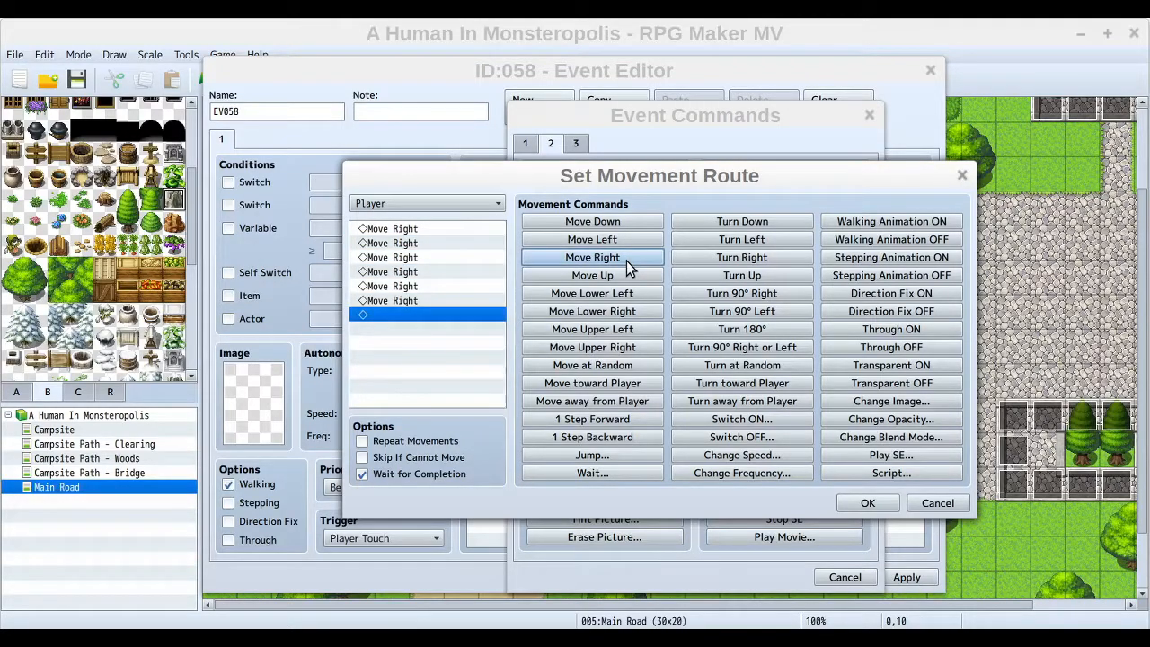
- Delete the five extra Move Right steps from the player's route, keeping only the first
left_click(423, 247)
left_click(423, 254)
left_click(423, 271)
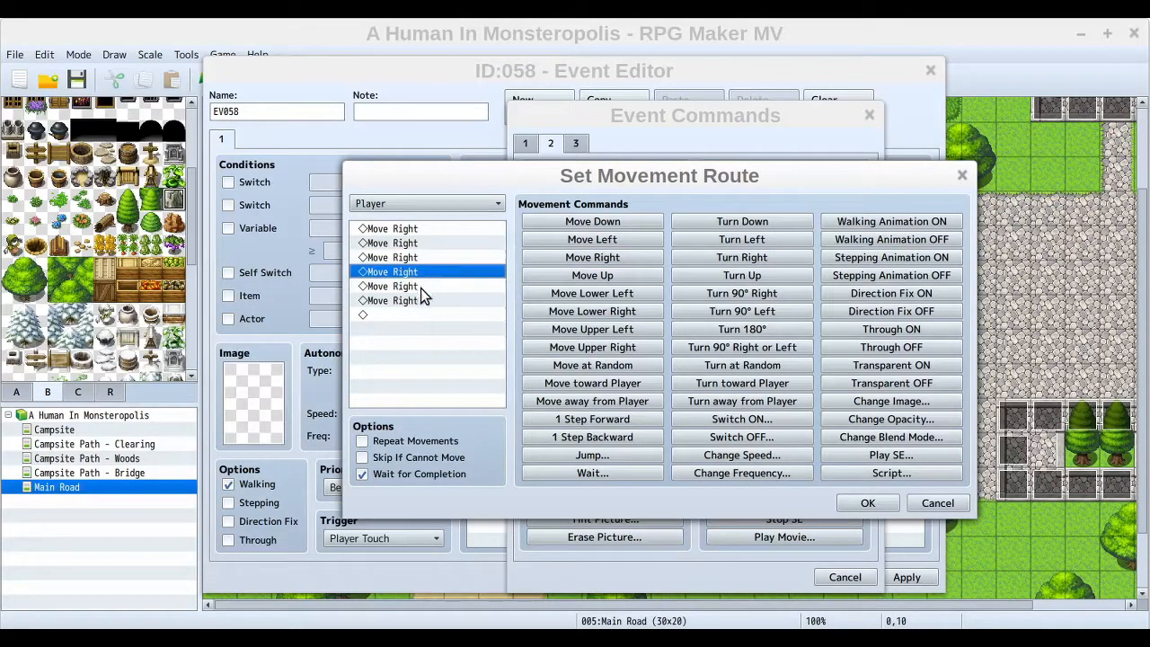
left_click(421, 286)
left_click(422, 300)
left_click(426, 242)
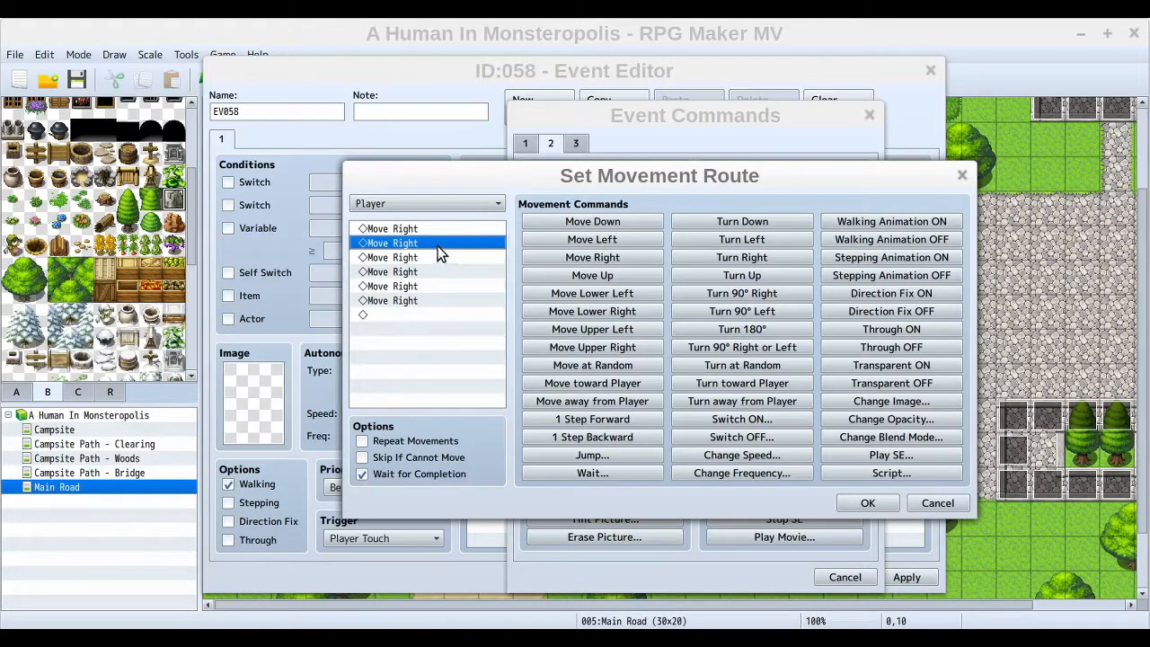
right_click(440, 254)
left_click(483, 334)
key("Delete")
key("Delete")
key("Delete")
key("Delete")
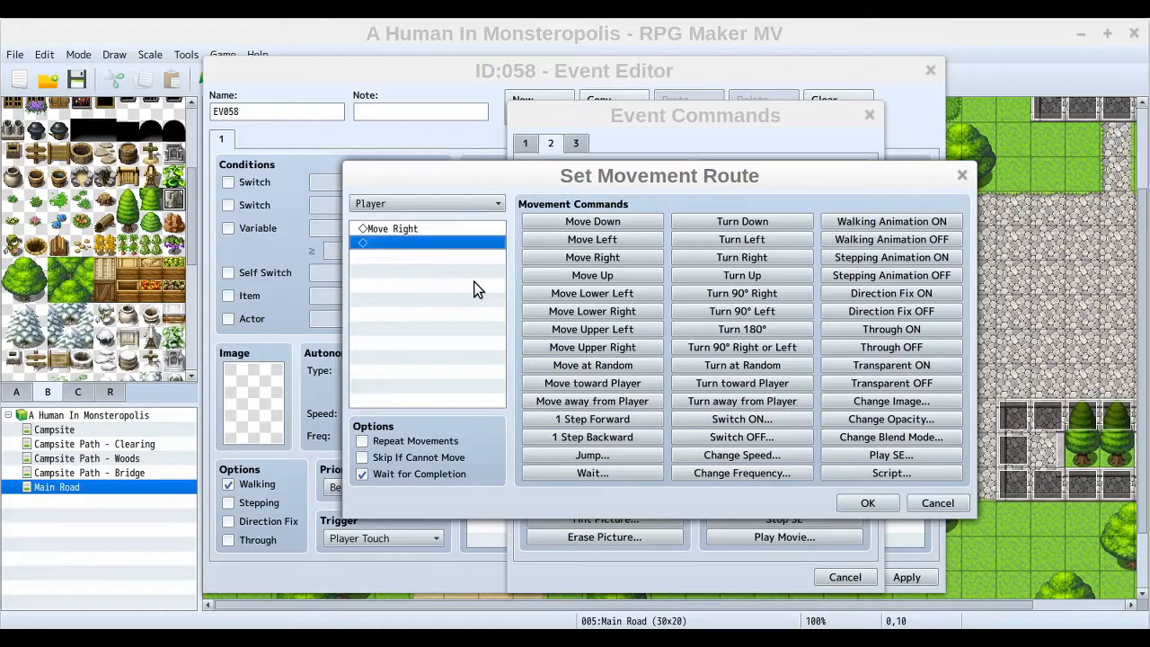
- Insert Move Down, Move Left and Move Up steps ahead of Move Right in the player's movement route
left_click(429, 230)
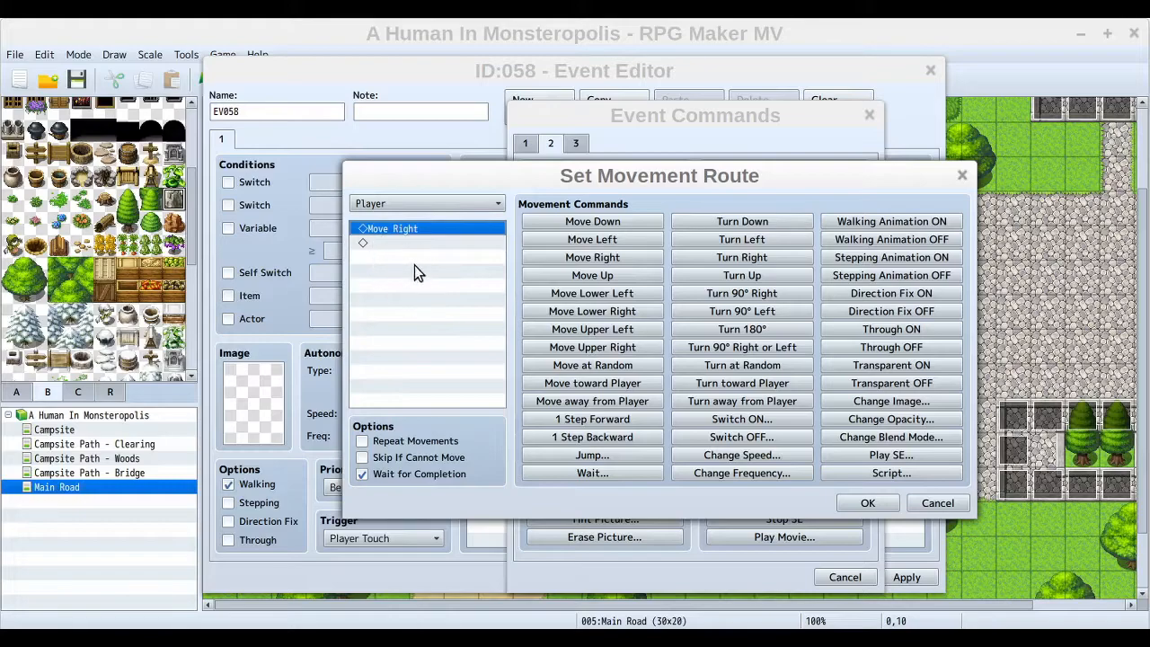
left_click(586, 226)
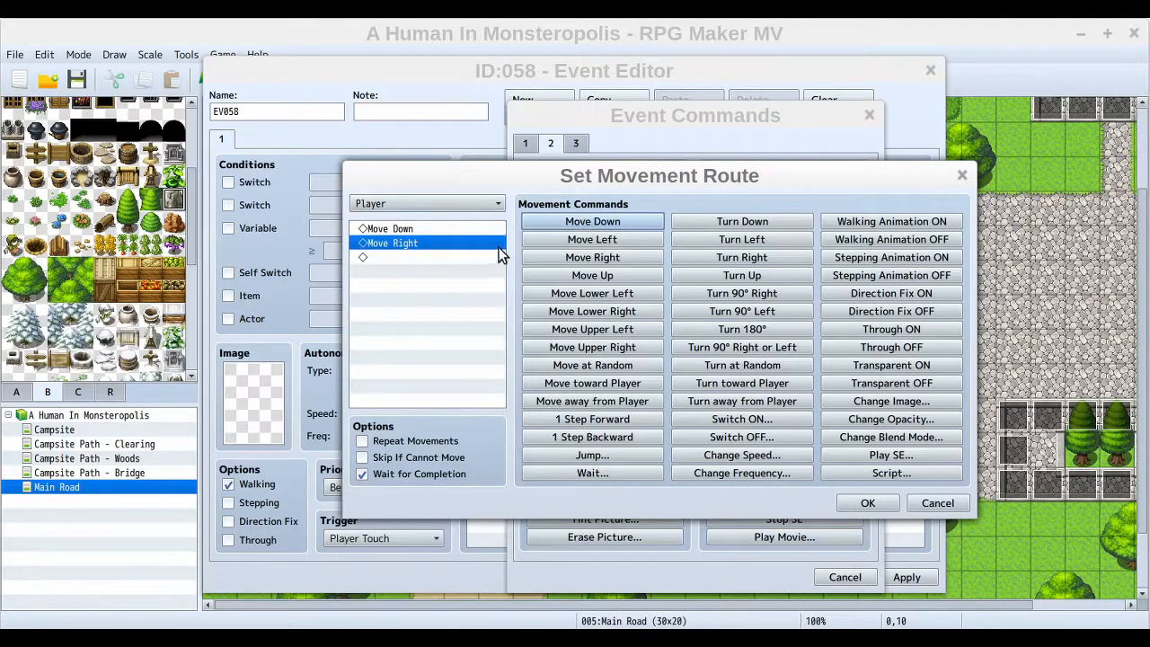
left_click(608, 241)
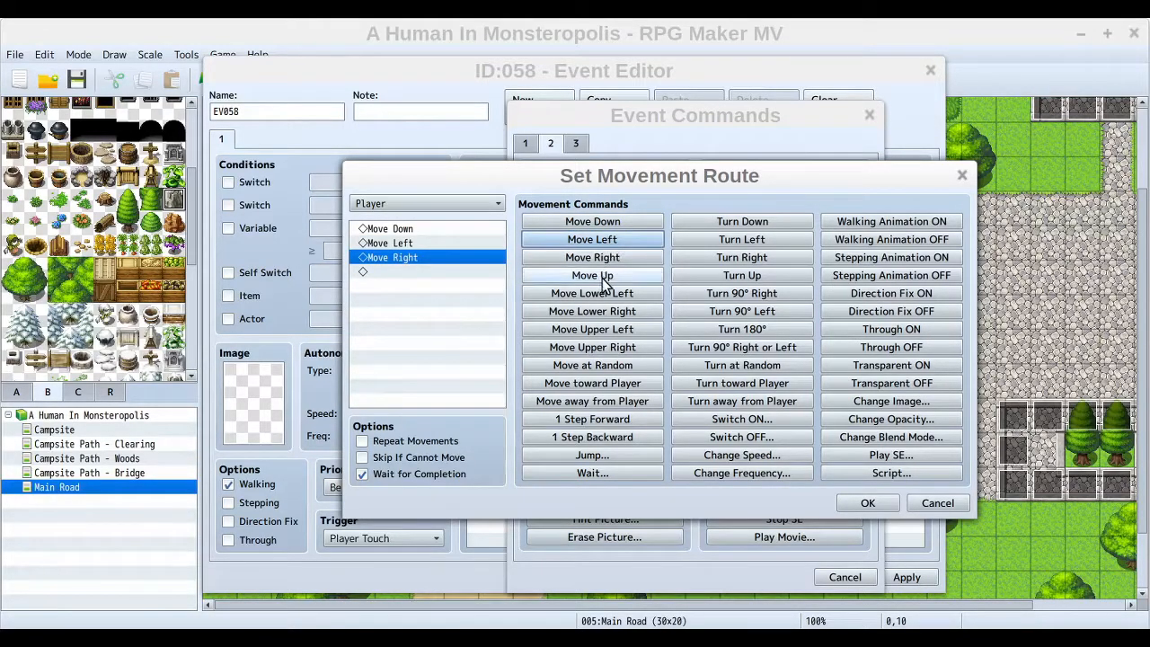
left_click(602, 274)
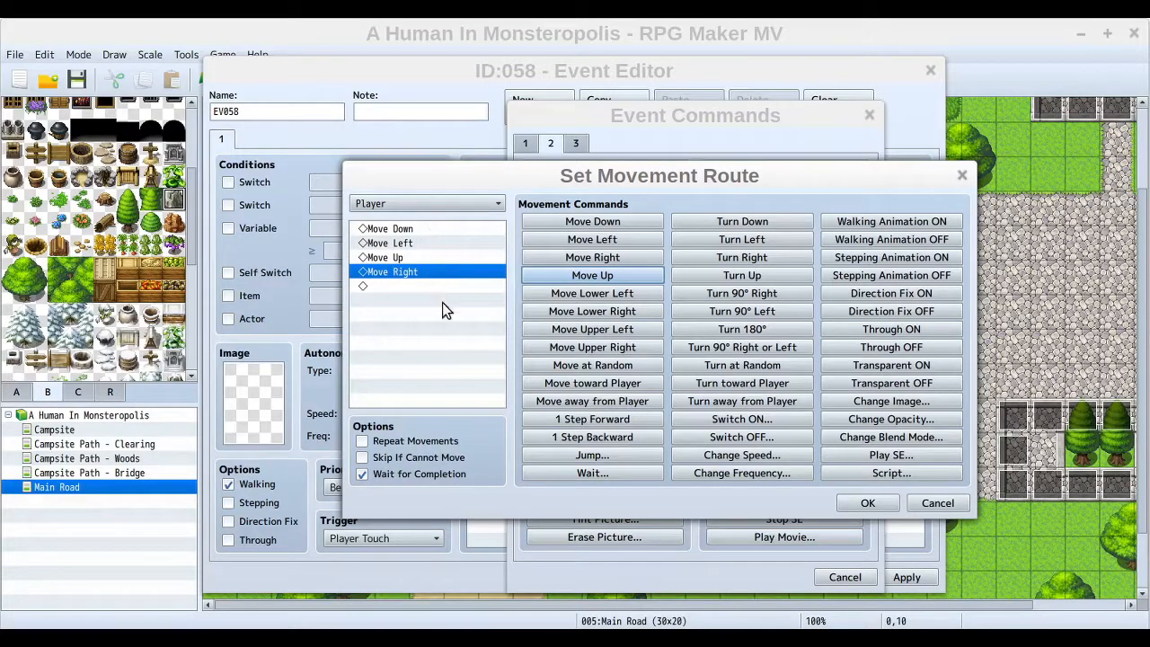
- Delete the Move Down, Move Left and Move Up steps from the player's route
left_click(417, 230)
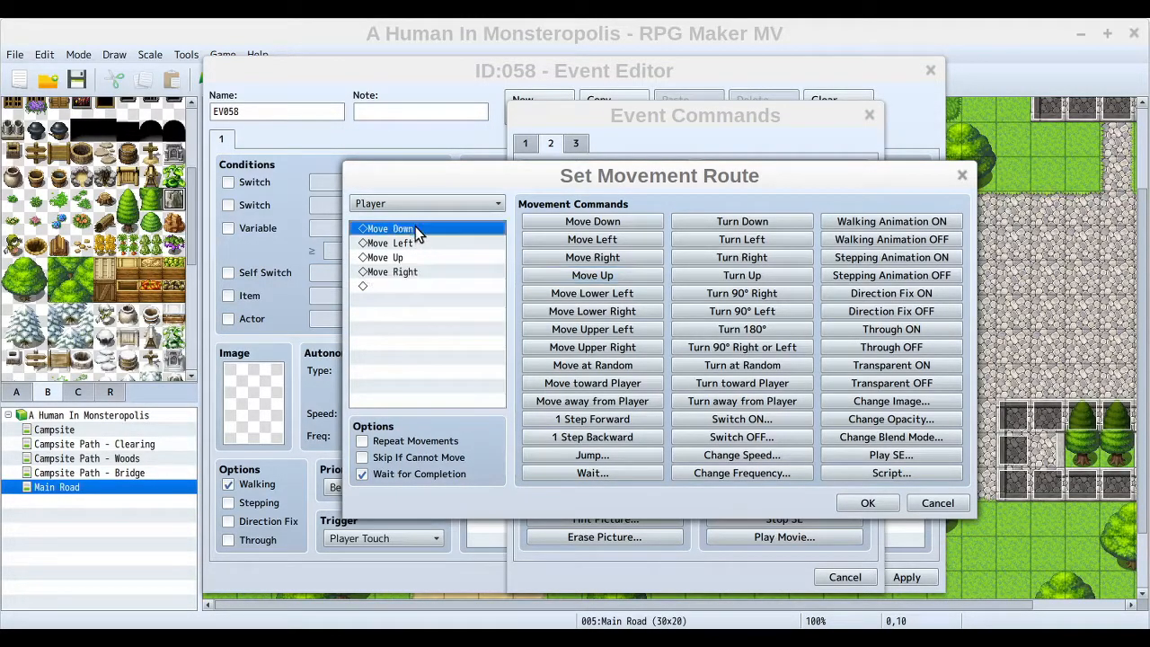
key("Delete")
key("Delete")
key("Delete")
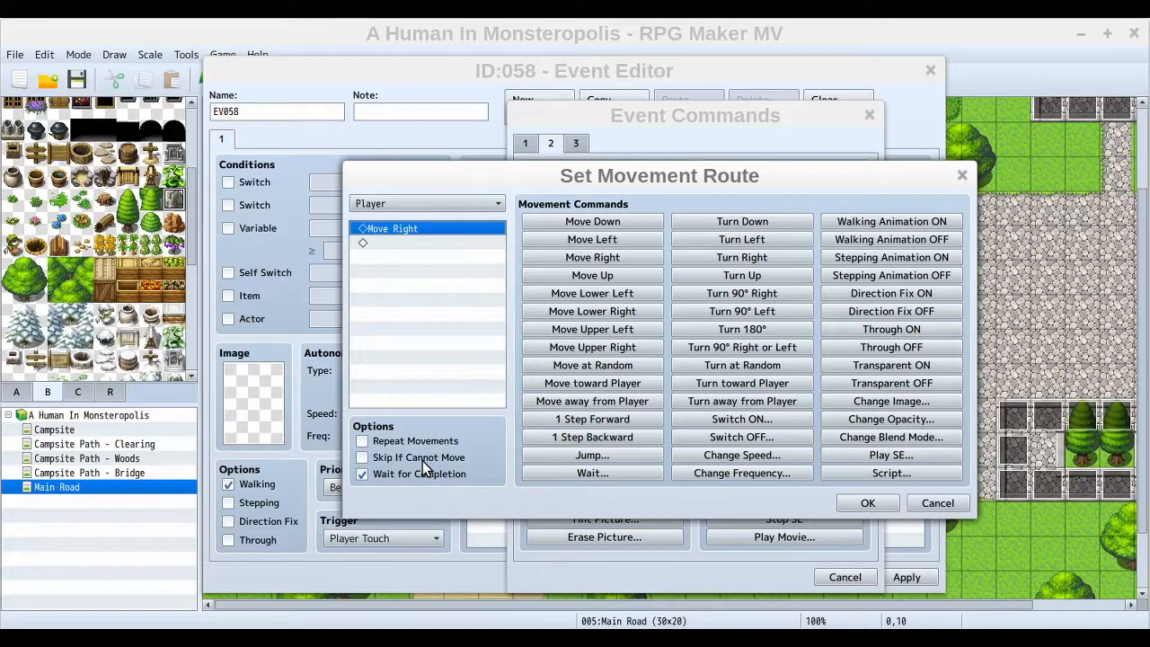
mouse_move(422, 461)
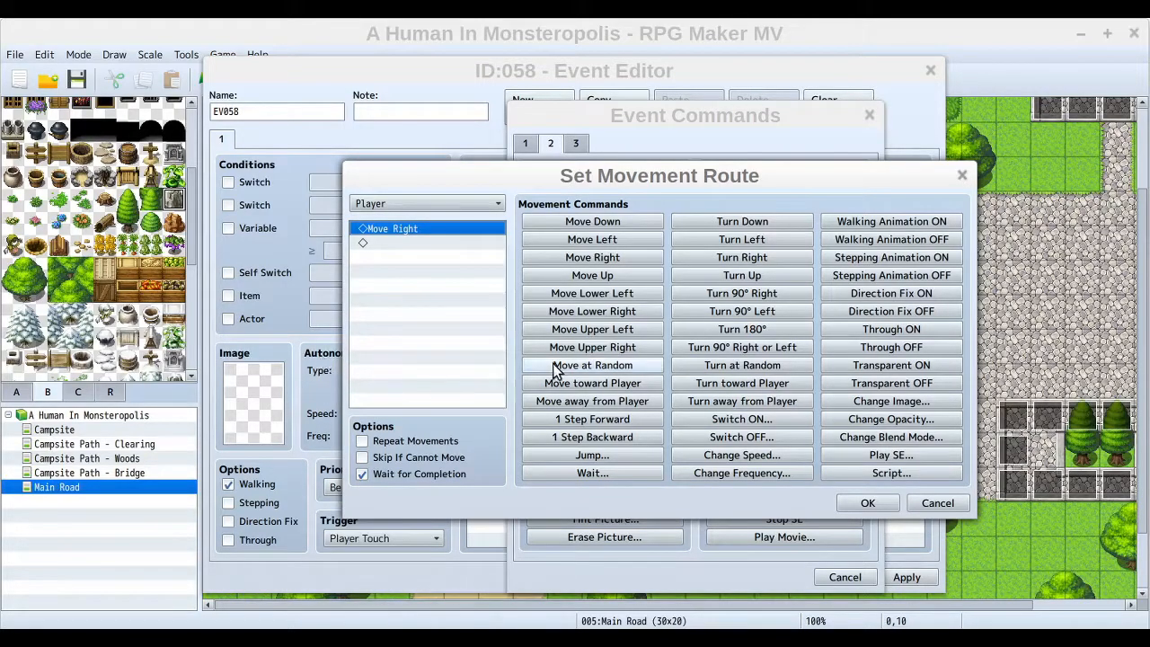
left_click(642, 459)
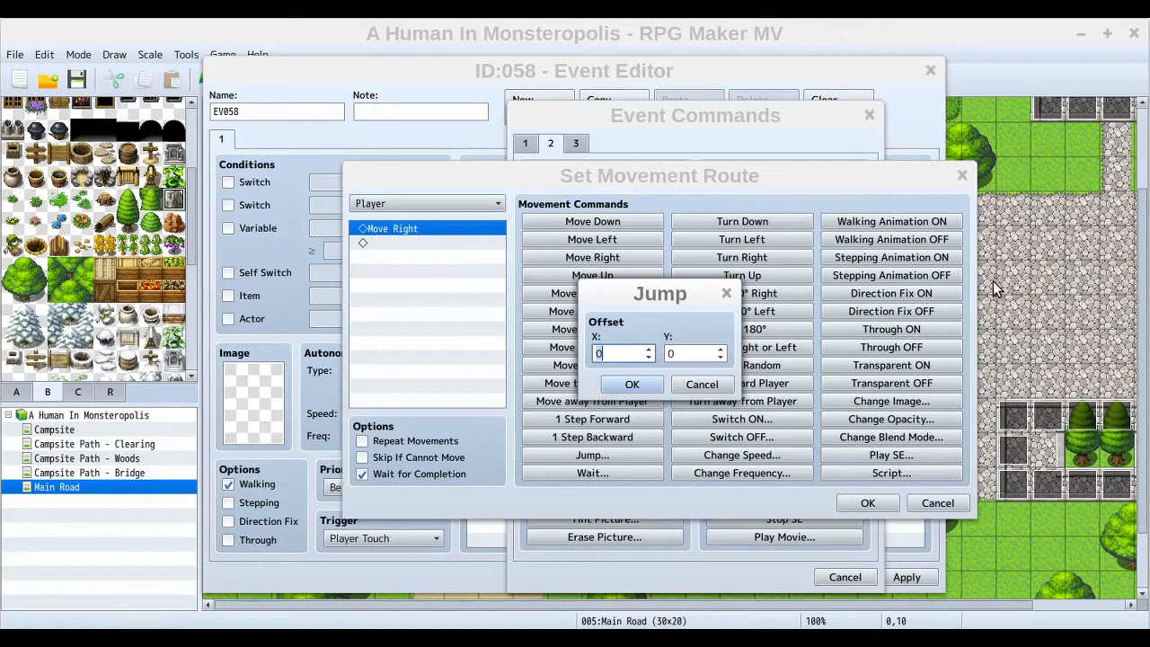
left_click(702, 385)
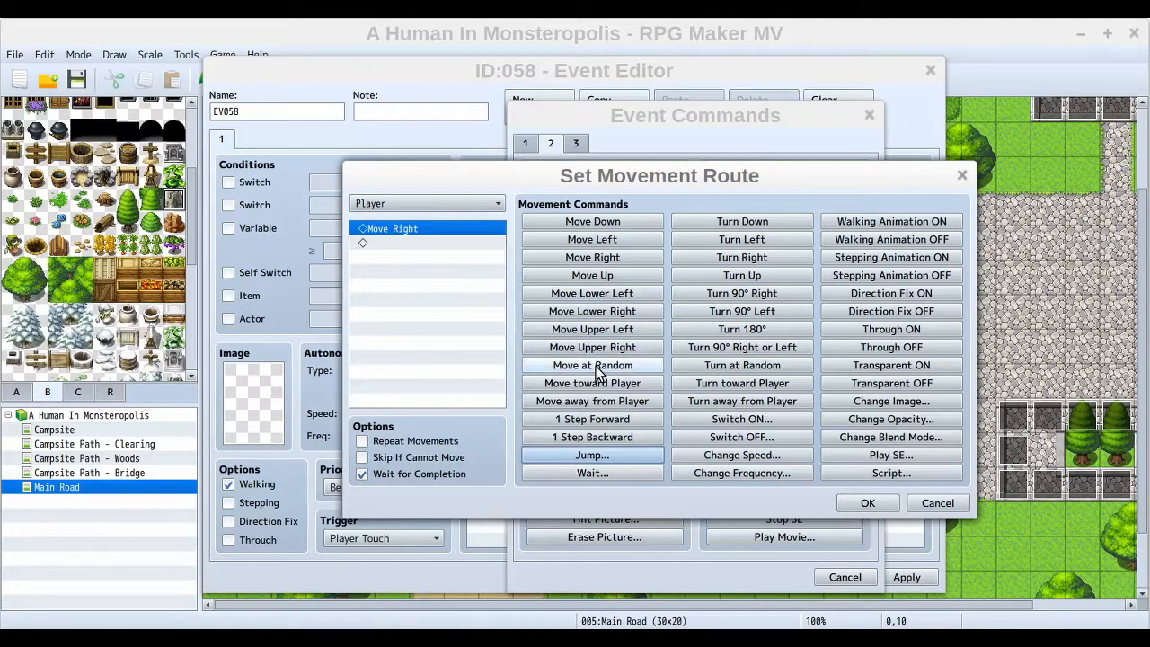
left_click(621, 473)
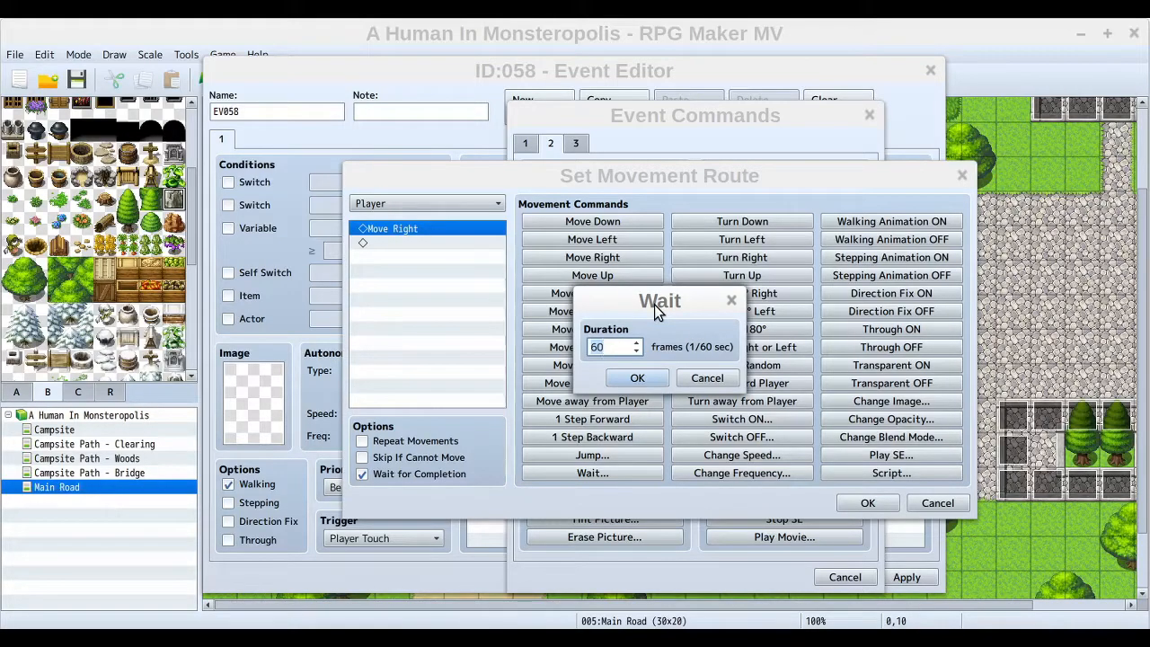
key("BackSpace")
key("BackSpace")
type("20")
key("BackSpace")
key("BackSpace")
type("120")
key("BackSpace")
key("BackSpace")
key("BackSpace")
type("999")
key("BackSpace")
key("BackSpace")
key("BackSpace")
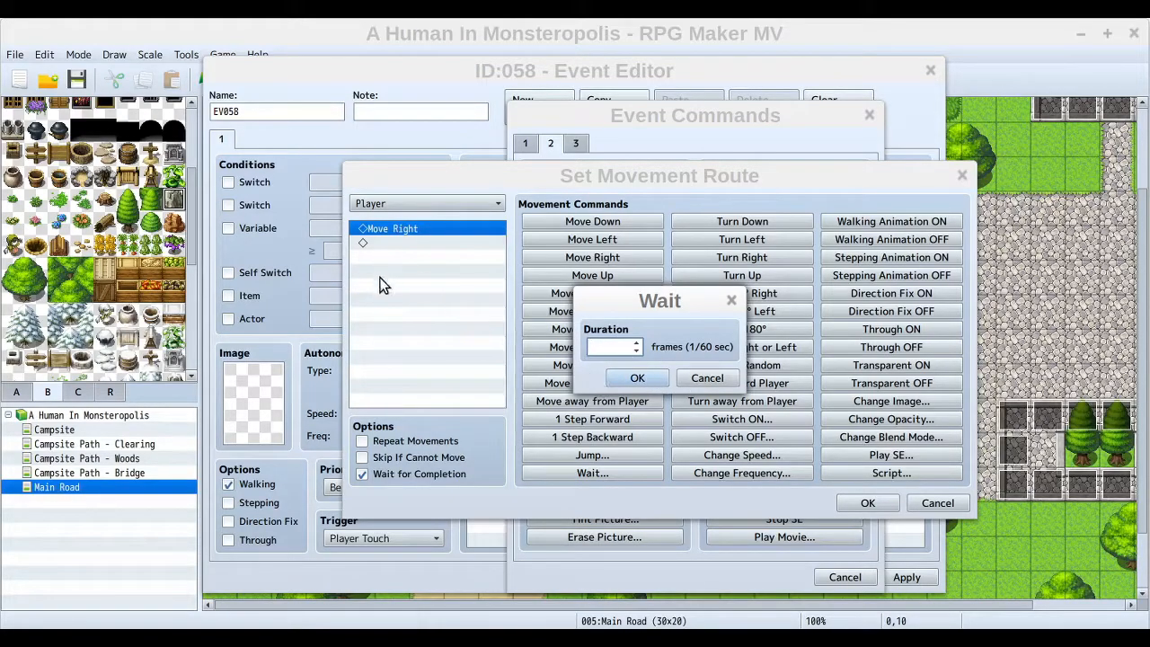
left_click(705, 378)
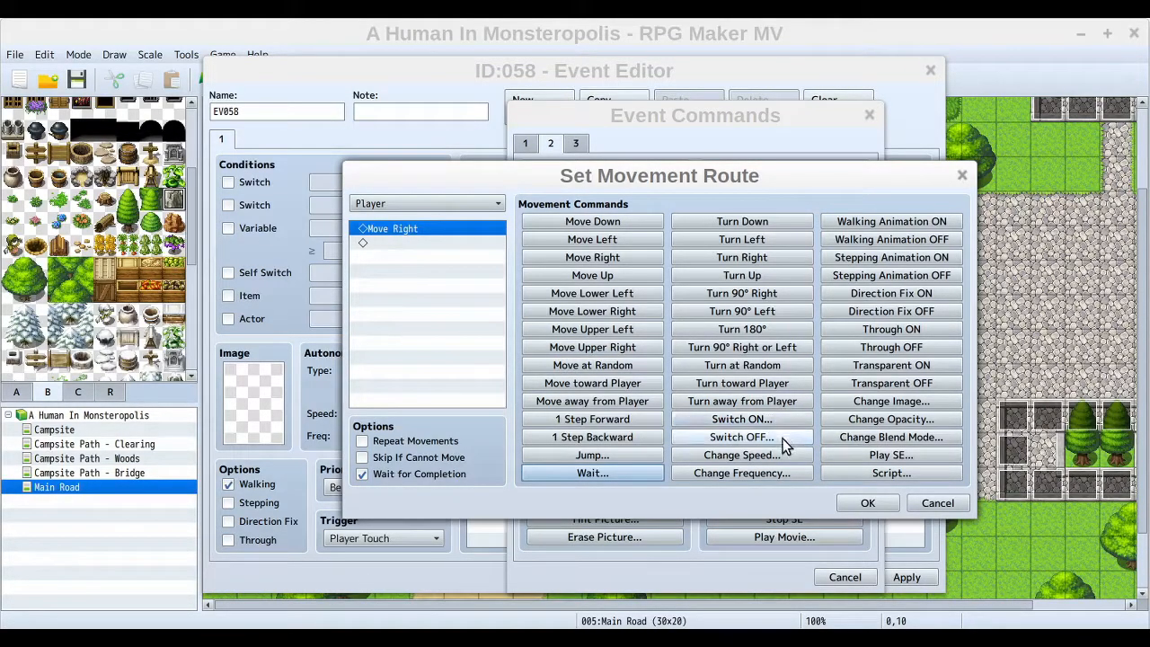
- Examine the blend mode choices of the Change Blend Mode movement command and the Script command's entry dialog, adding neither to the route
left_click(437, 247)
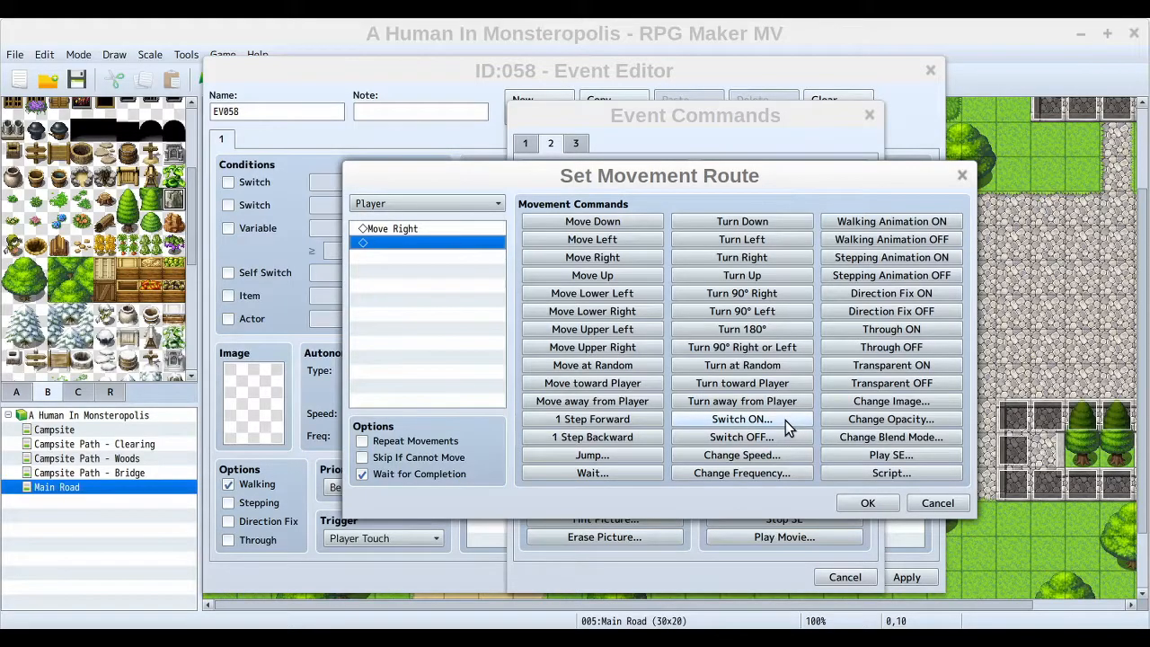
left_click_drag(787, 175, 729, 167)
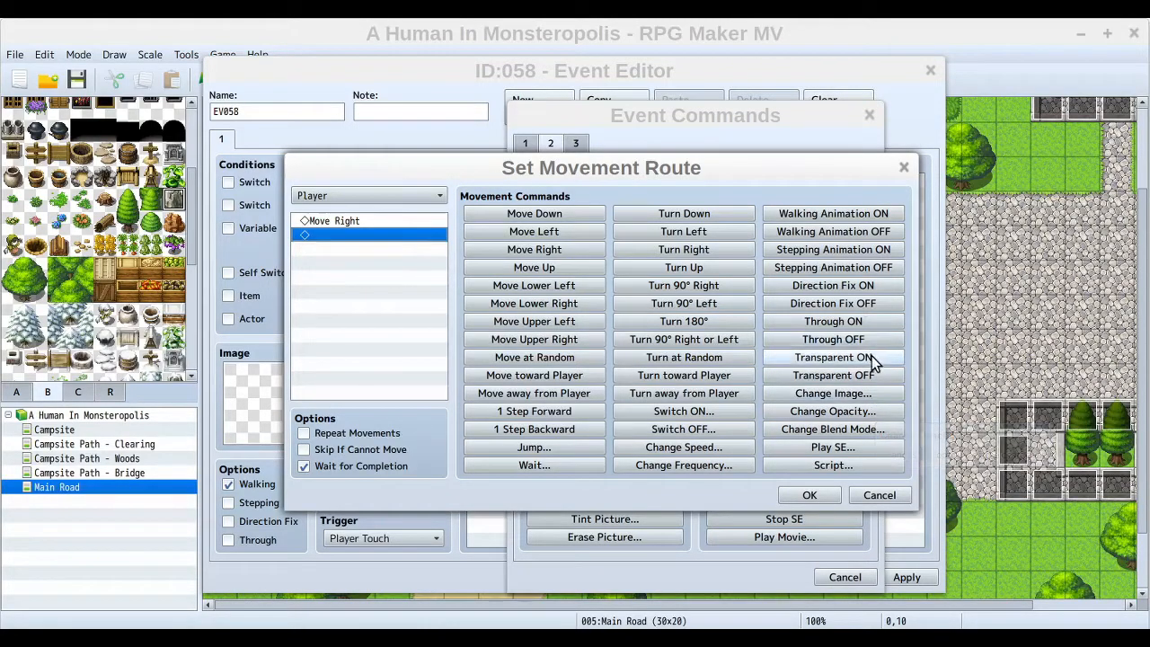
left_click(881, 432)
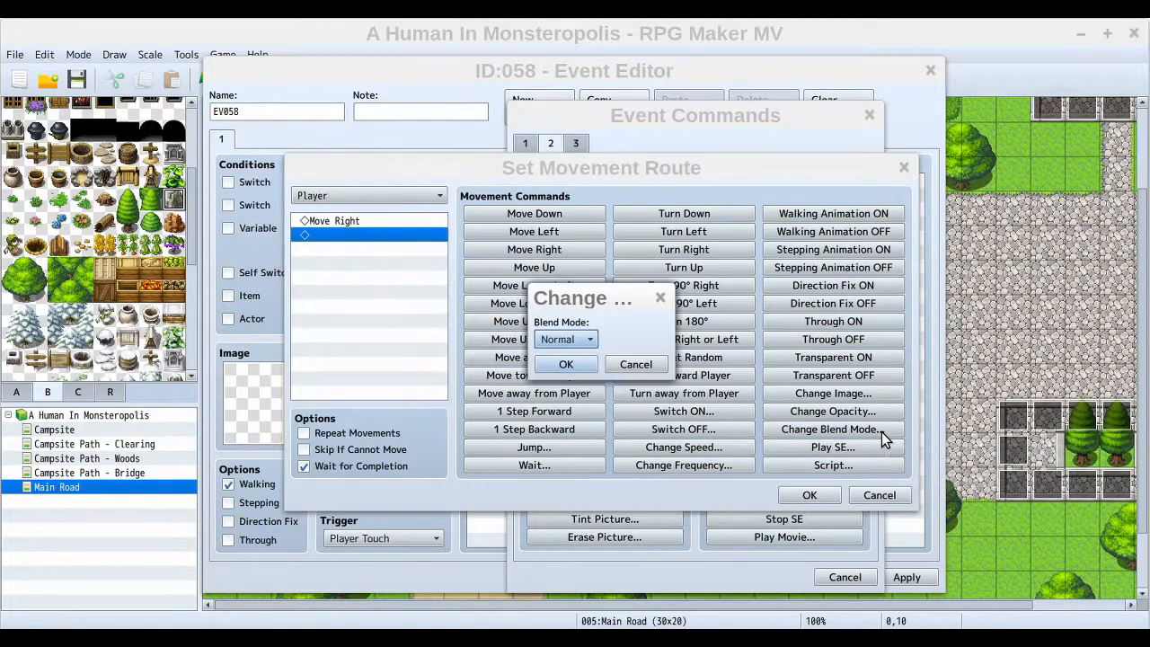
left_click(585, 339)
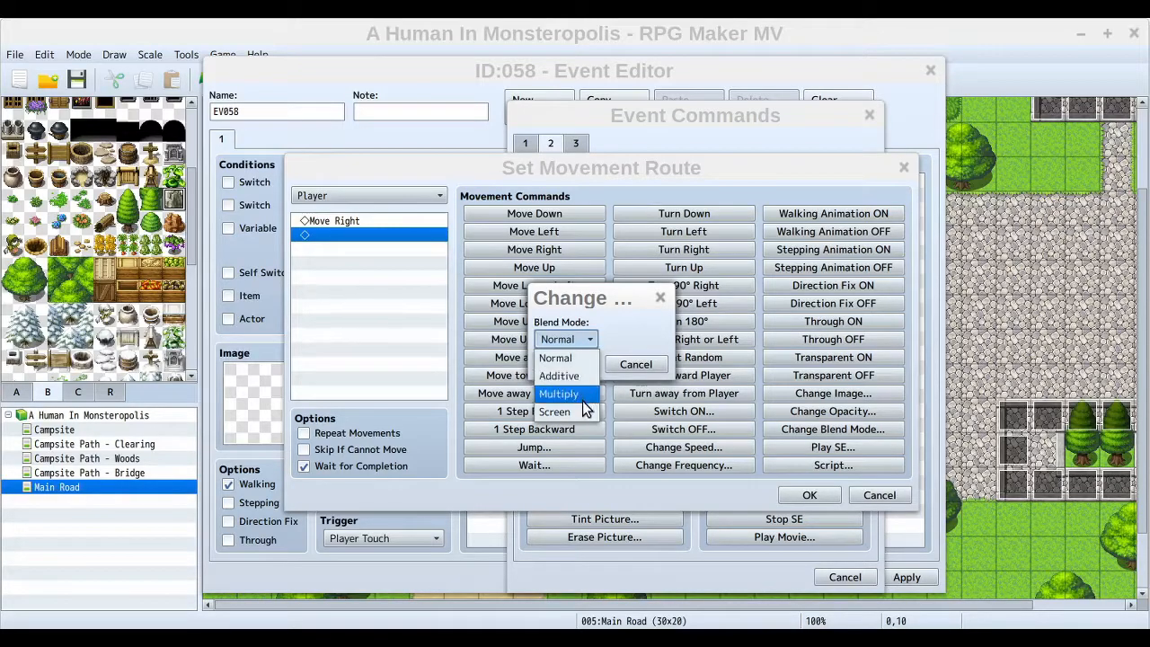
left_click(598, 307)
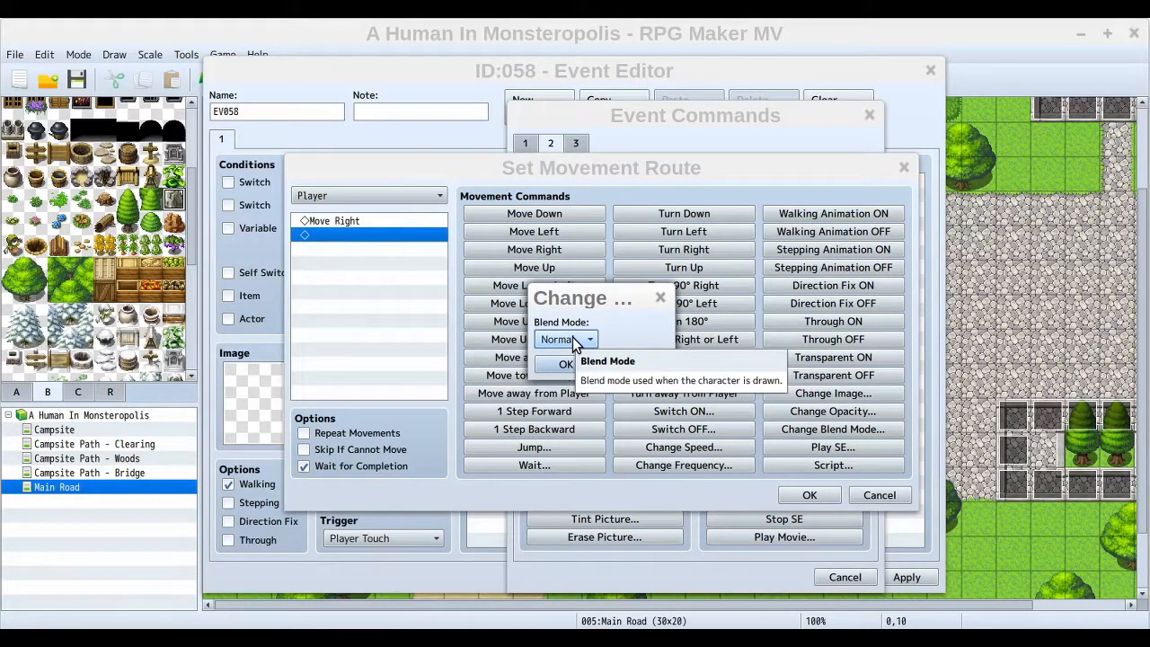
left_click(575, 342)
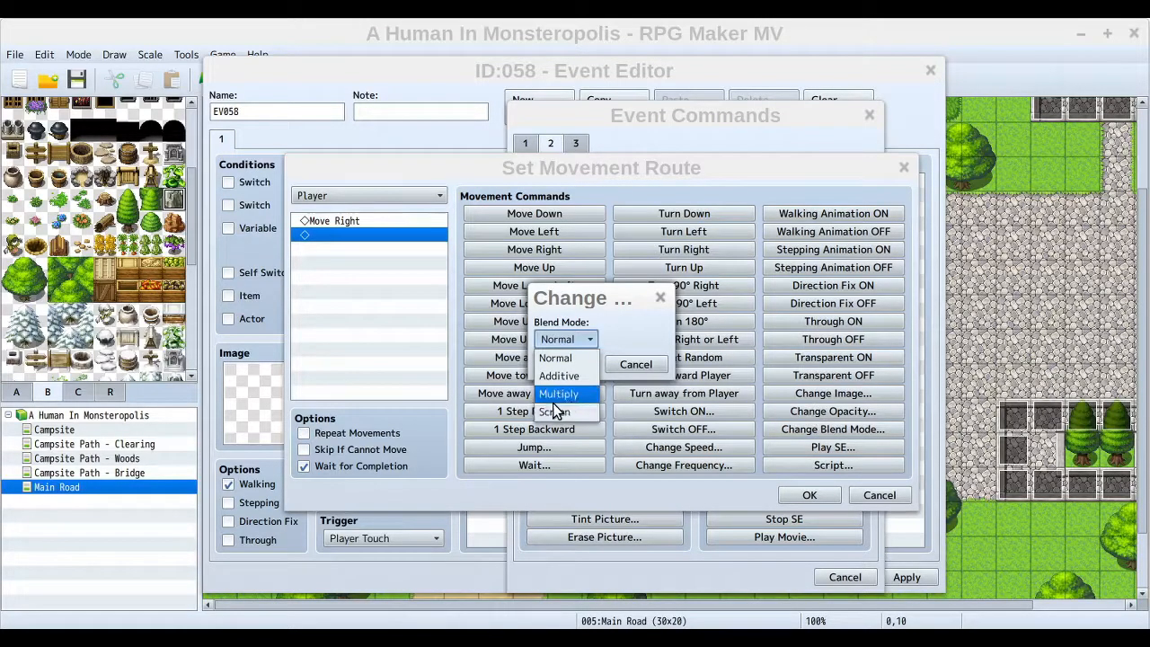
left_click(632, 319)
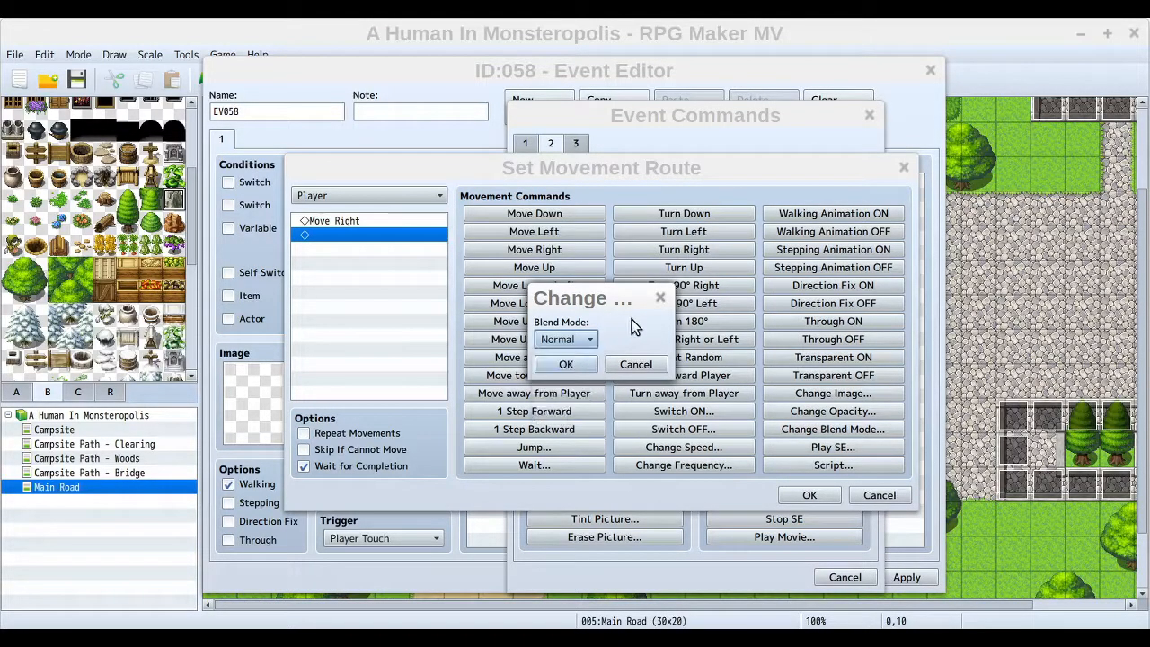
left_click(647, 368)
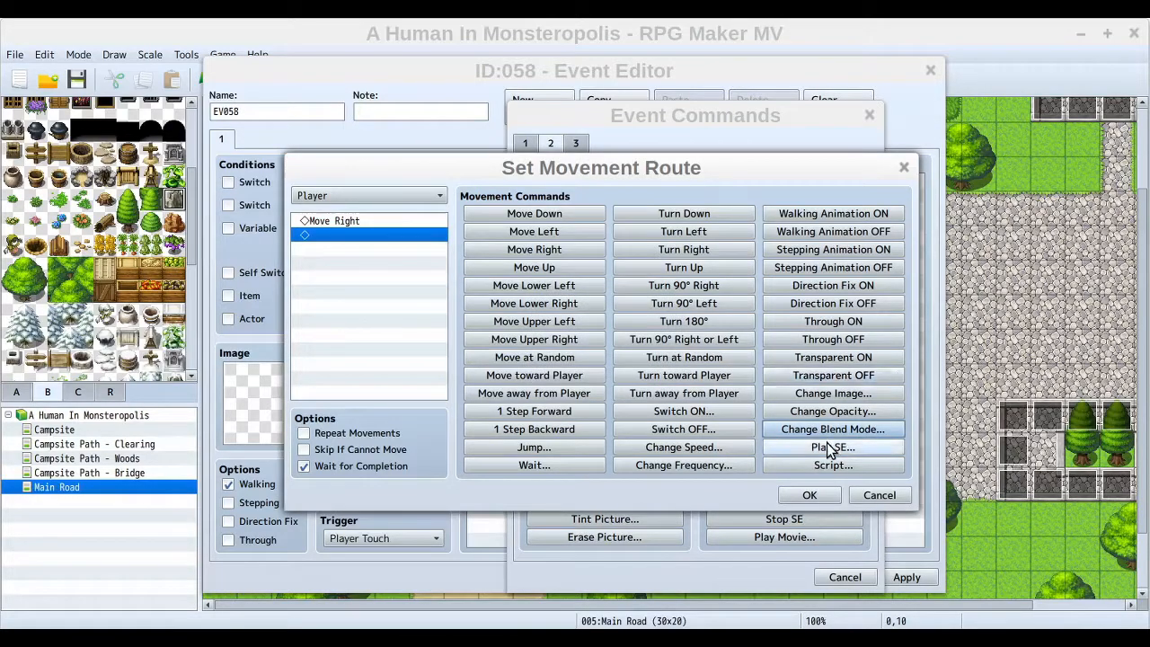
left_click(893, 429)
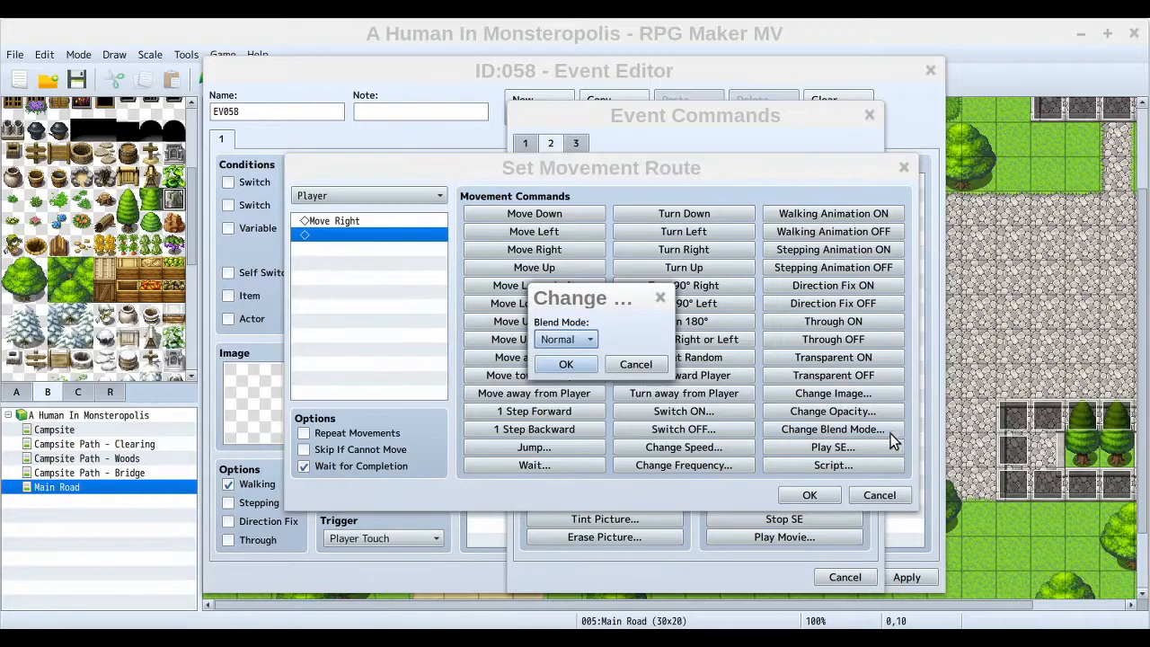
left_click(580, 339)
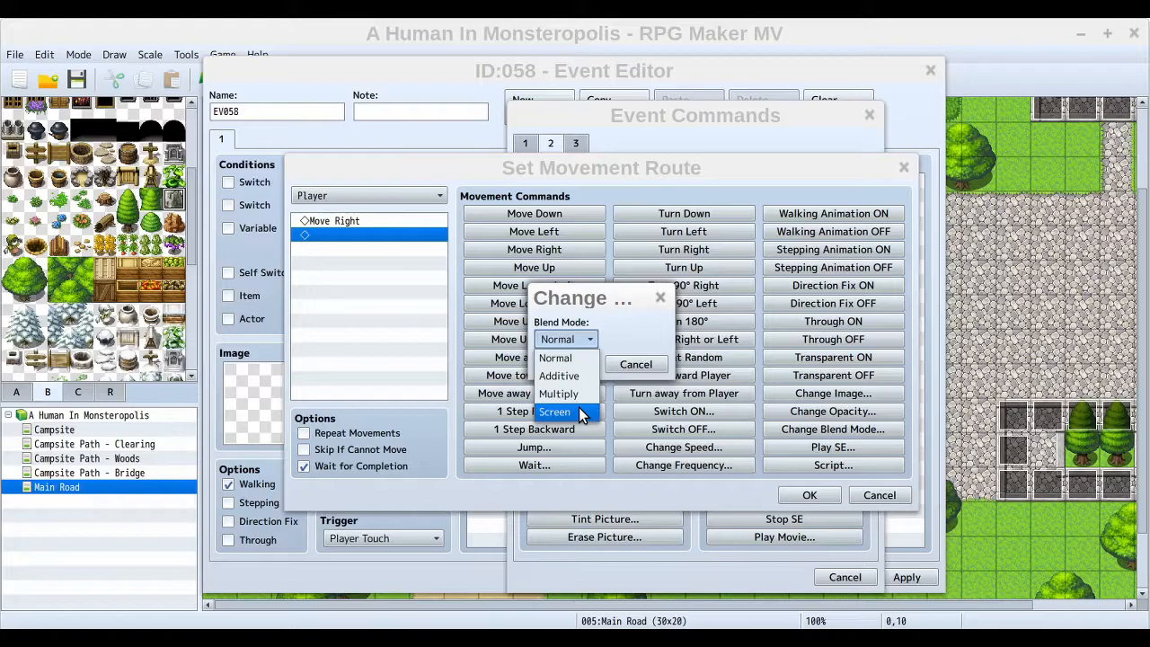
left_click(636, 364)
left_click(635, 364)
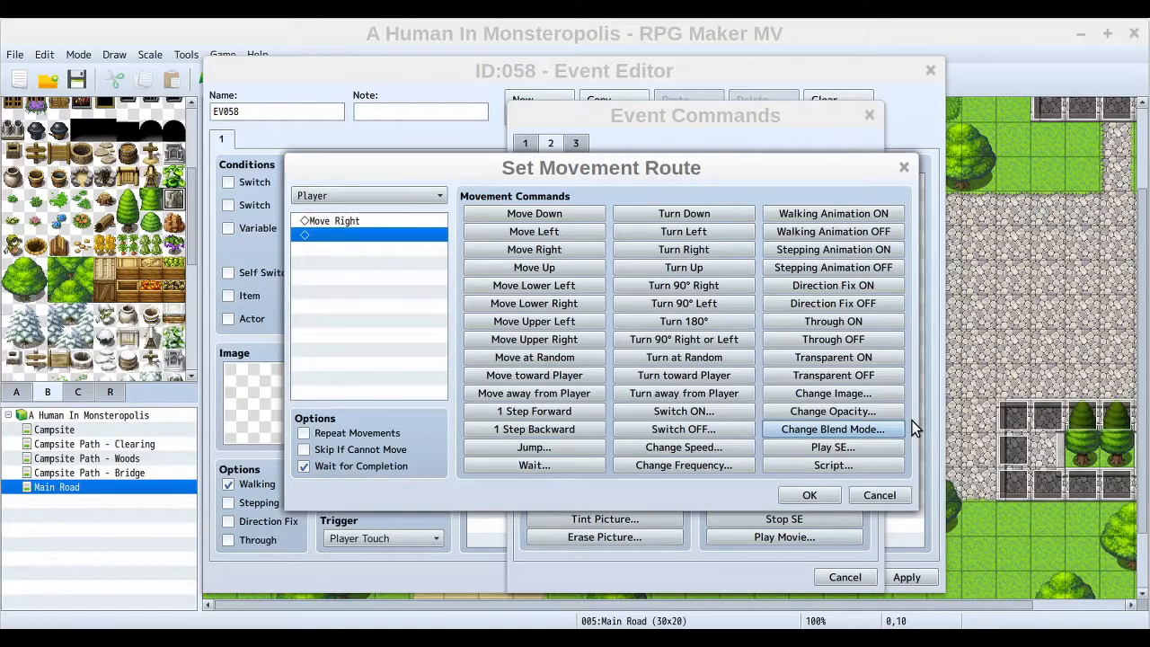
left_click(822, 471)
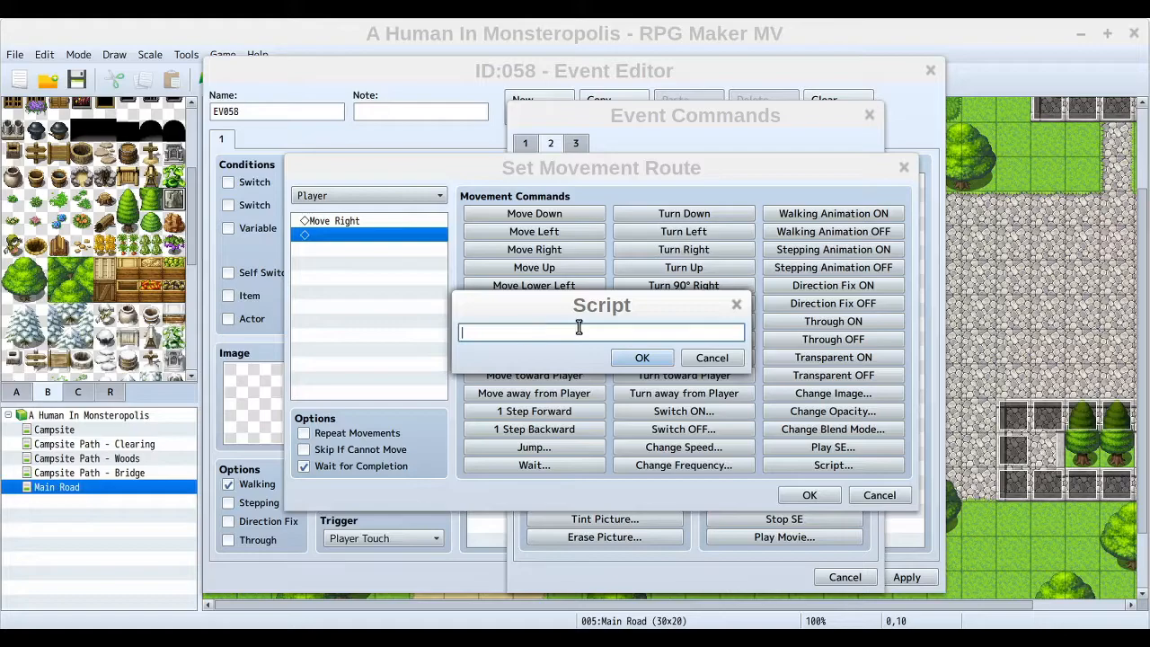
left_click(702, 358)
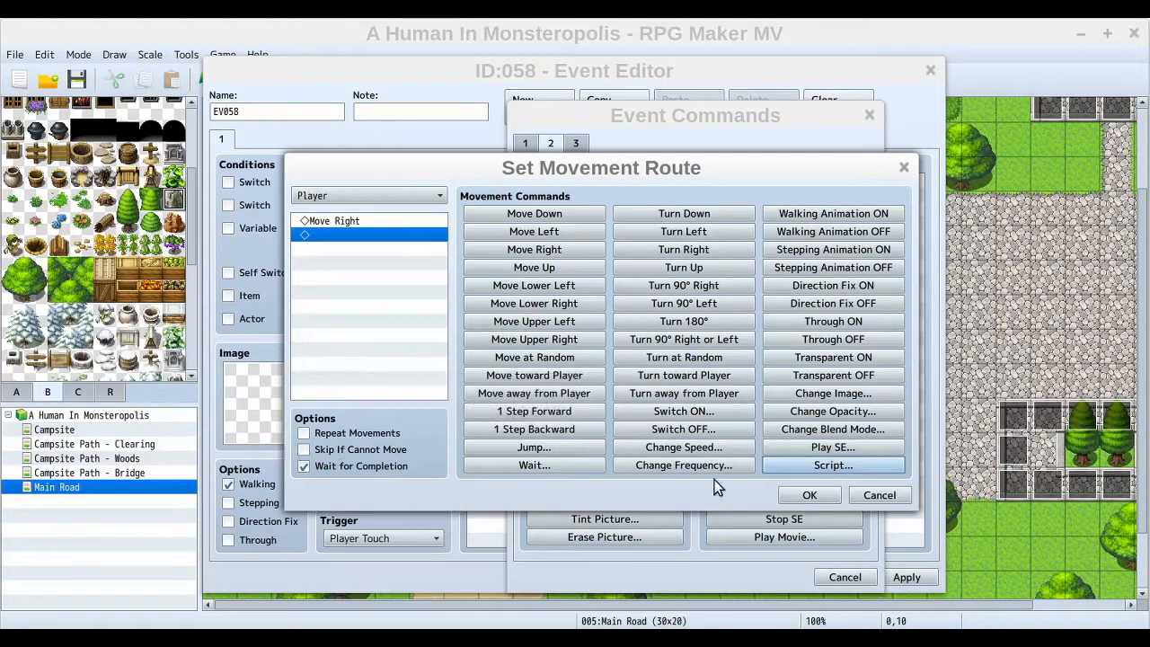
- Confirm the player's movement route and save the finished event on the map
left_click(814, 491)
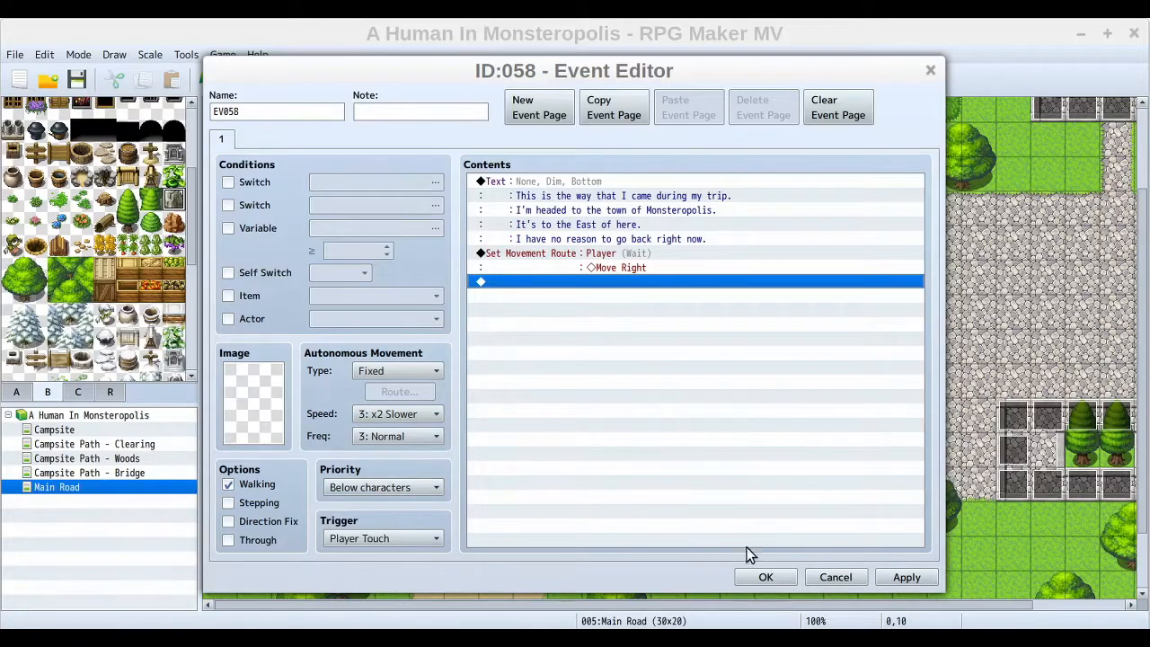
left_click(757, 578)
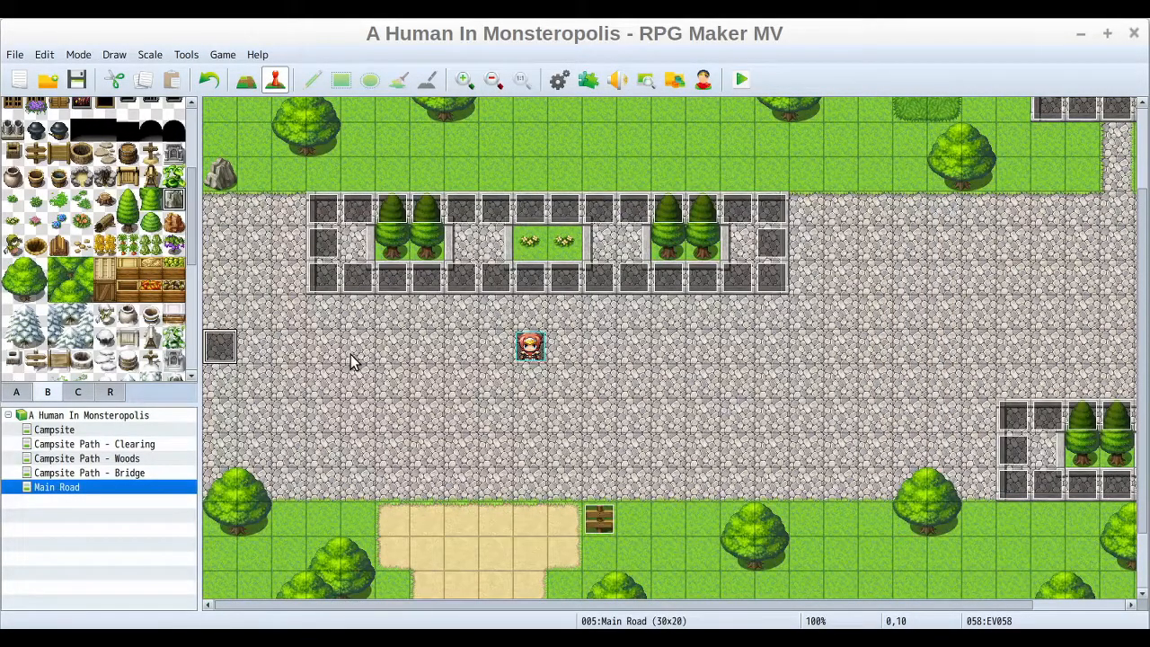
- Paste copies of the blocking event on the four tiles above it along the west edge, from 0,9 up to 0,6
key("Up")
key("ctrl+v")
key("Up")
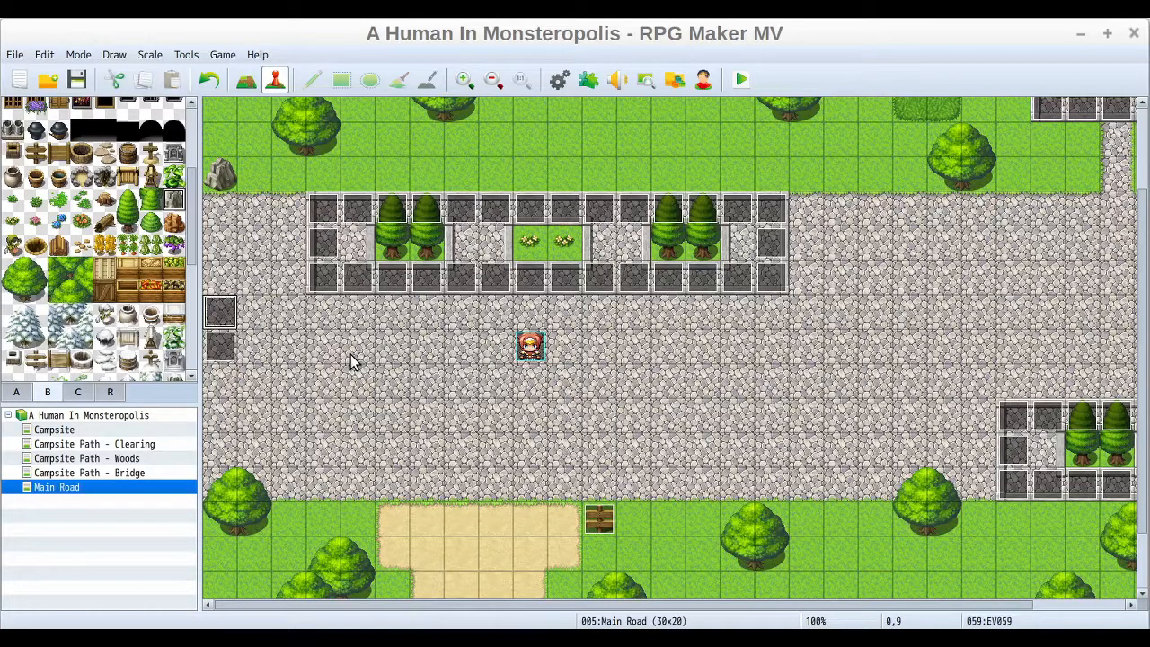
key("ctrl+v")
key("Up")
key("ctrl+v")
key("Up")
key("ctrl+v")
- Paste copies of the blocking event on the four tiles below the original along the west edge, from 0,11 down to 0,14
key("Down")
key("Down")
key("Down")
key("Down")
key("Down")
key("ctrl+v")
key("Down")
key("ctrl+v")
key("Down")
key("ctrl+v")
key("Down")
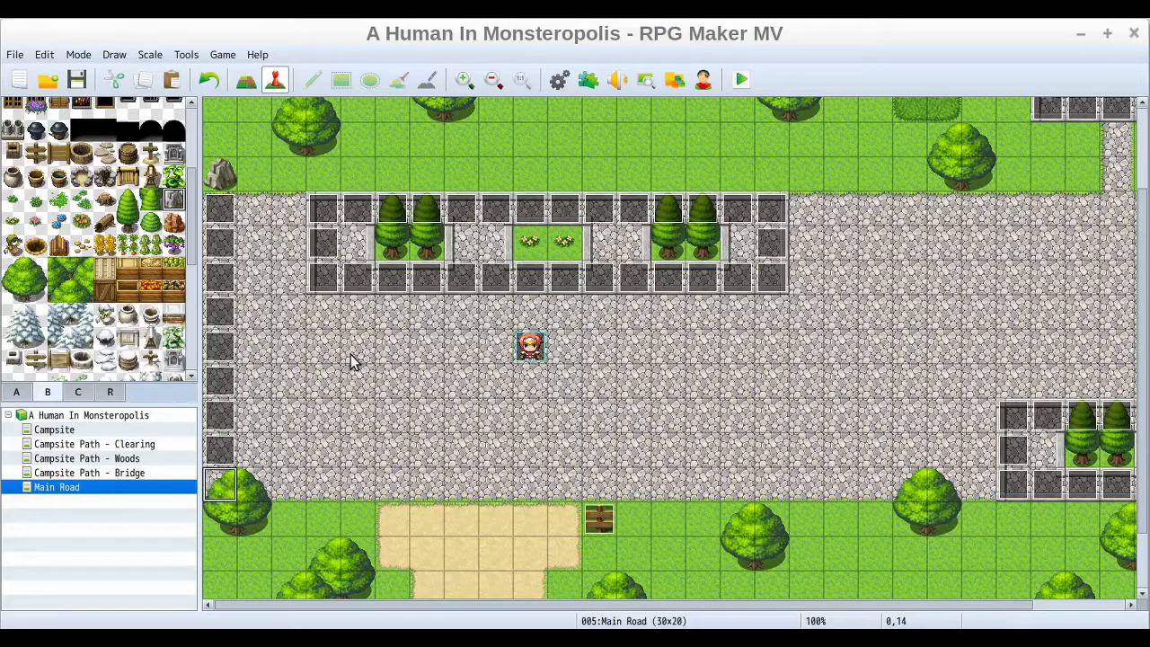
key("ctrl+v")
key("Right")
key("Left")
key("Up")
key("Up")
key("Up")
key("Up")
key("Up")
key("Up")
key("Up")
key("Up")
key("Up")
key("Up")
key("Down")
key("Down")
key("Down")
key("Down")
key("Down")
key("Down")
key("Down")
key("Down")
key("Down")
key("Down")
key("Down")
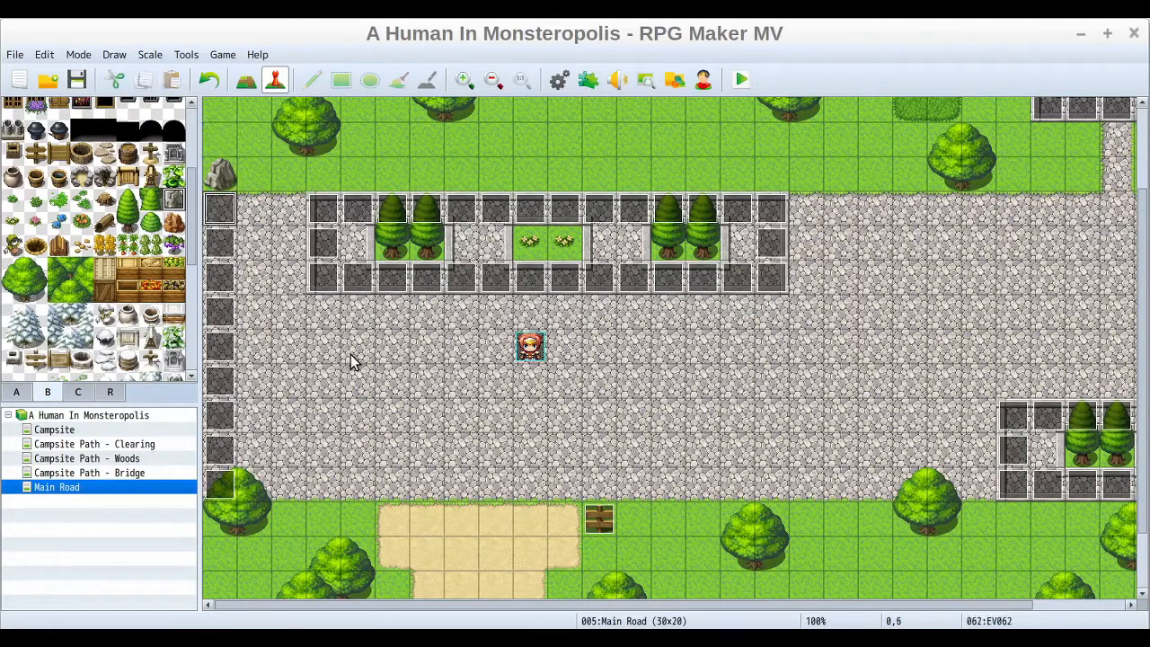
key("Up")
key("Up")
key("Up")
key("Up")
key("Up")
key("Up")
key("Up")
key("Up")
key("Up")
key("Up")
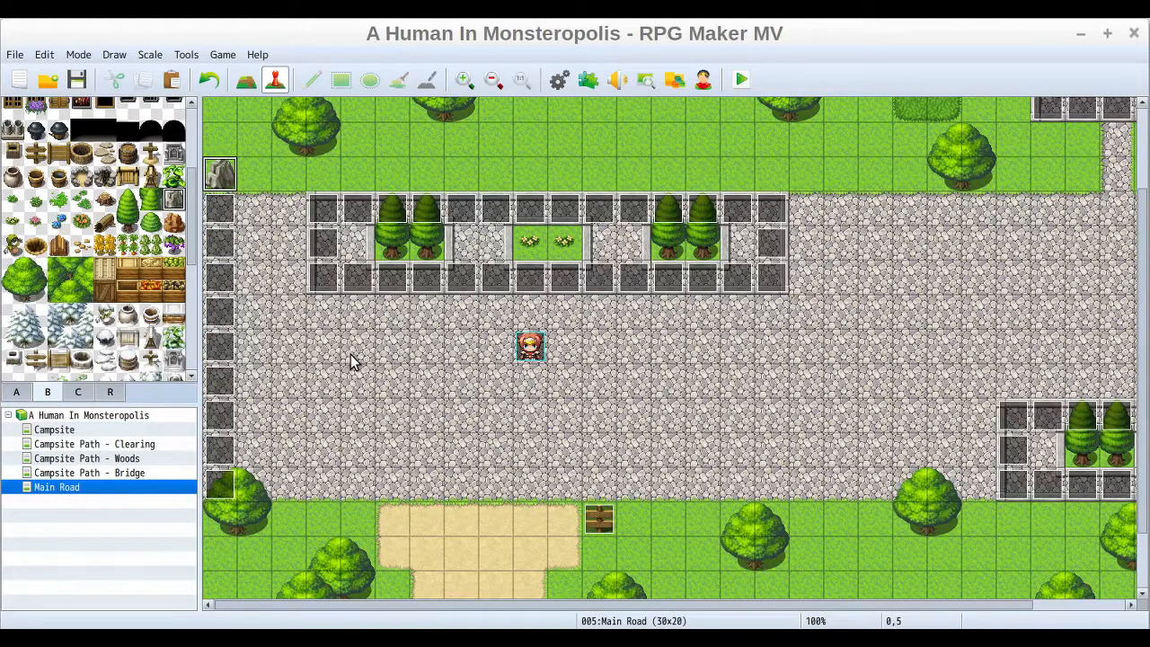
- Save the project changes and start a new game in a playtest
left_click(745, 80)
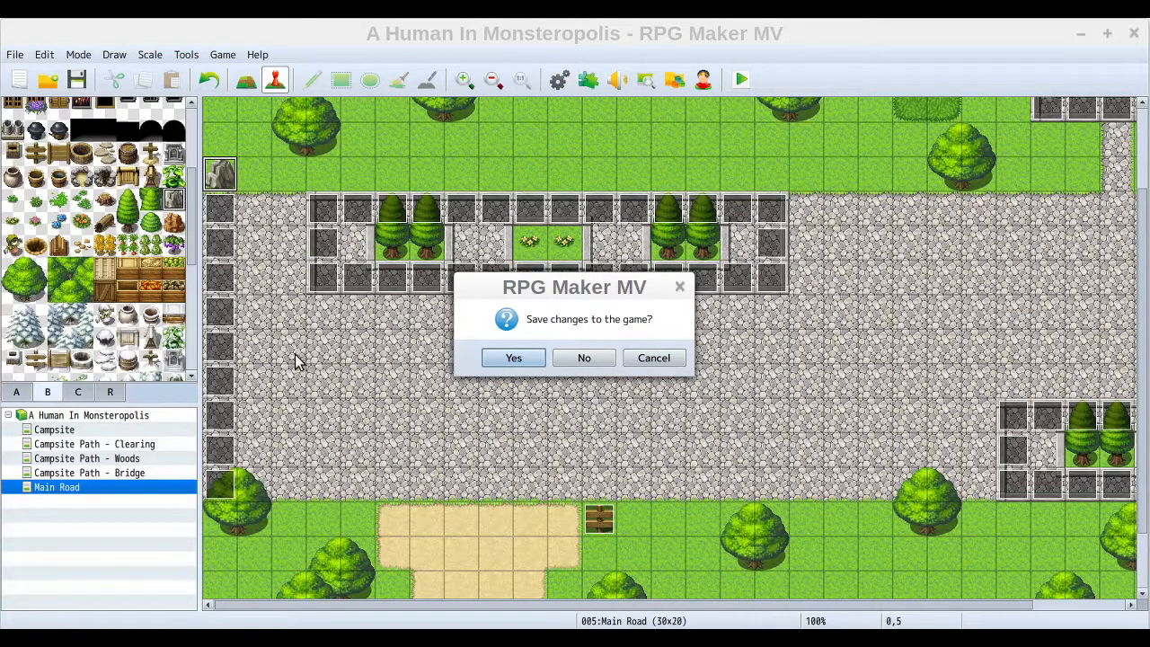
left_click(513, 358)
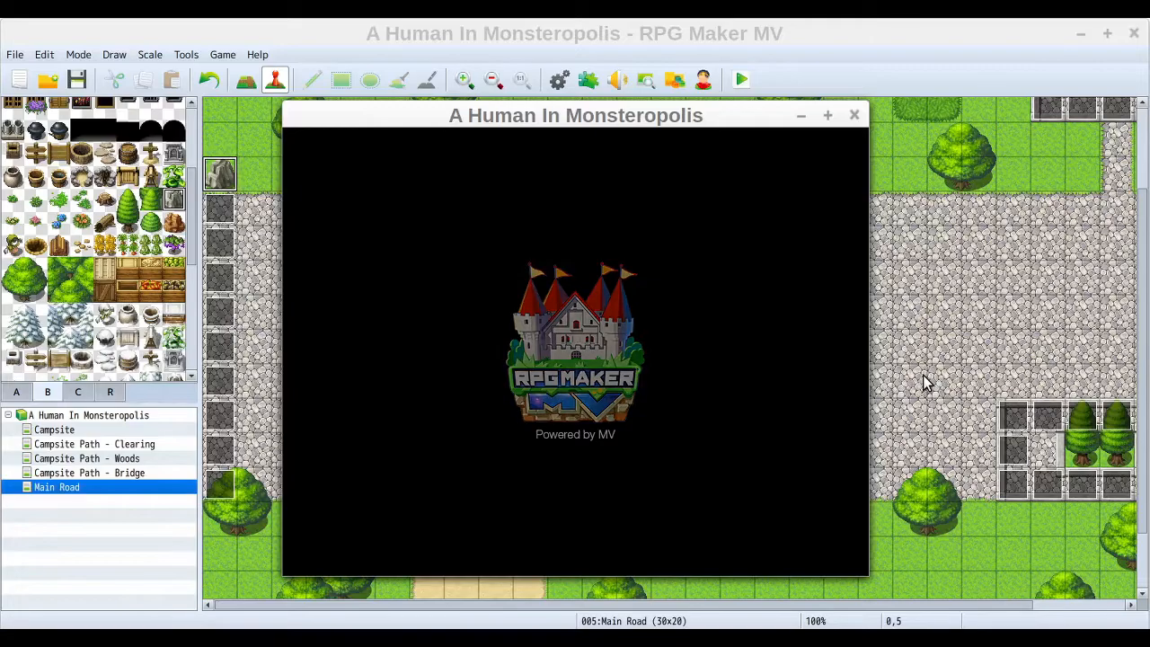
key("Return")
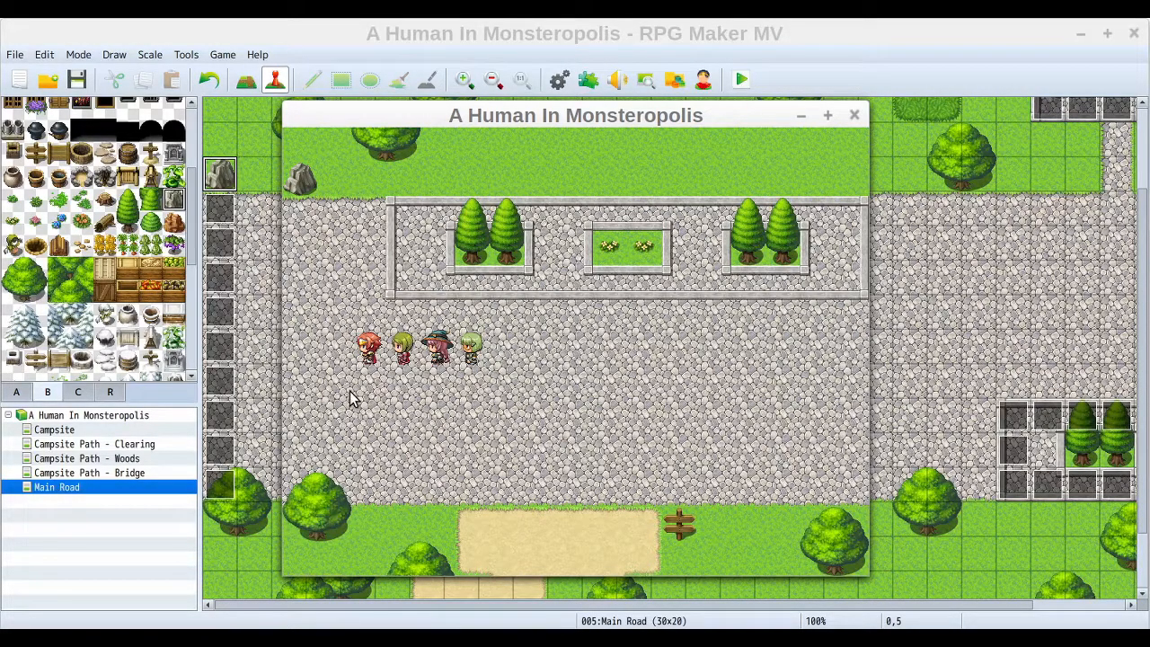
- Walk the party into the west edge of the road, dismiss the blocking event's message and head back east
left_click(334, 354)
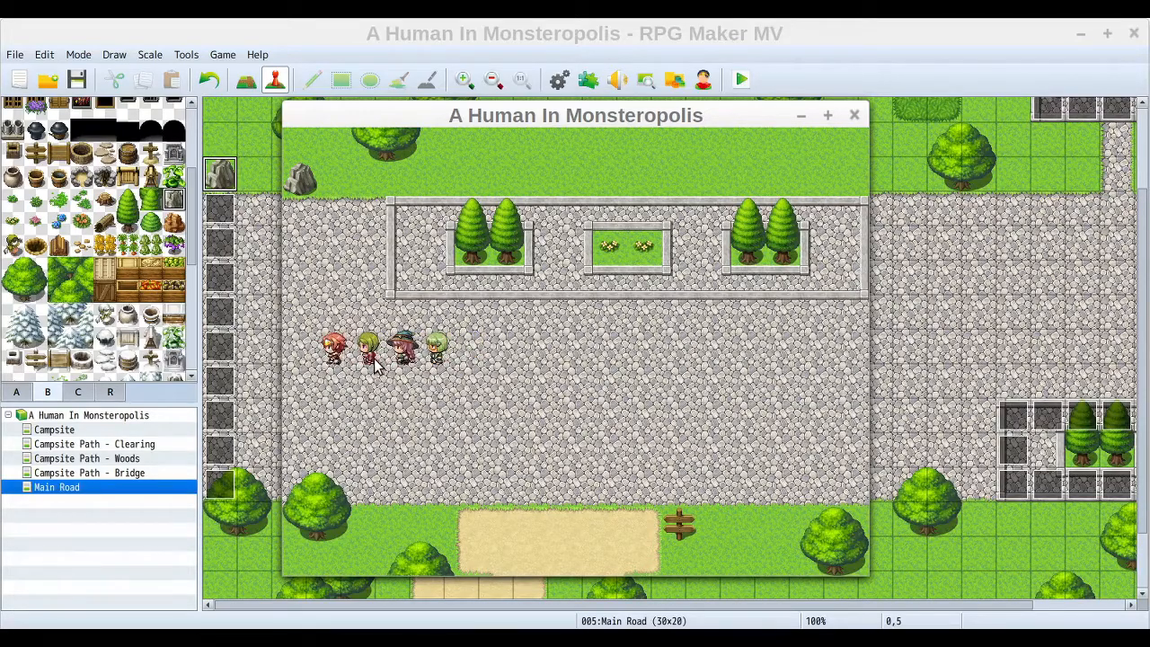
left_click(306, 364)
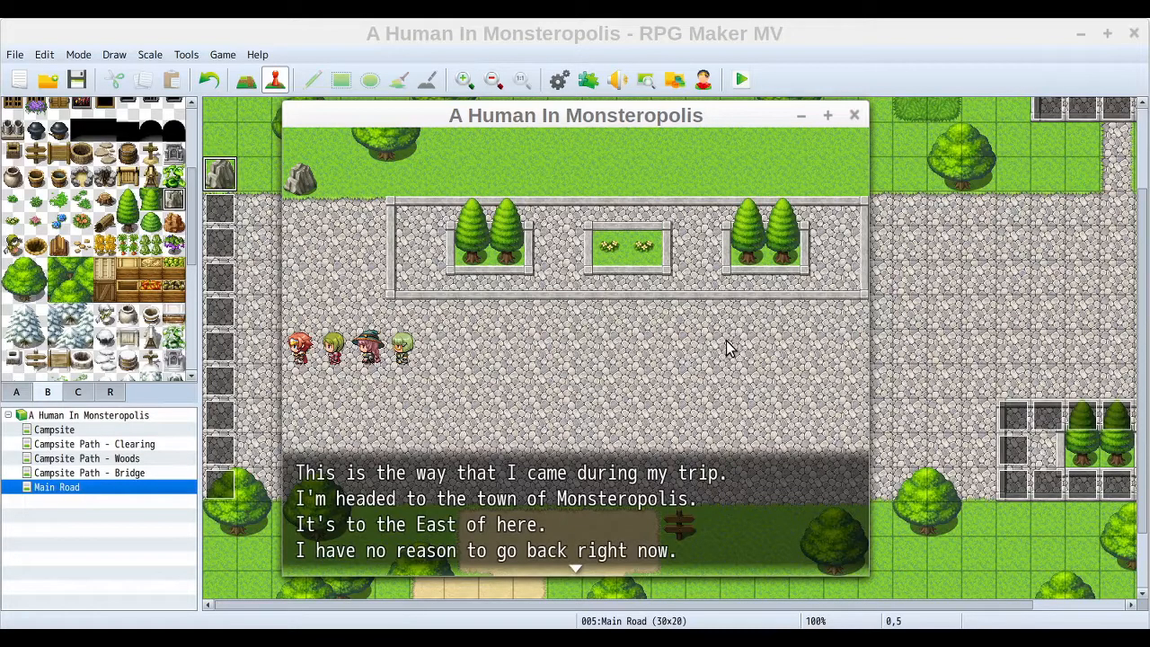
left_click(722, 309)
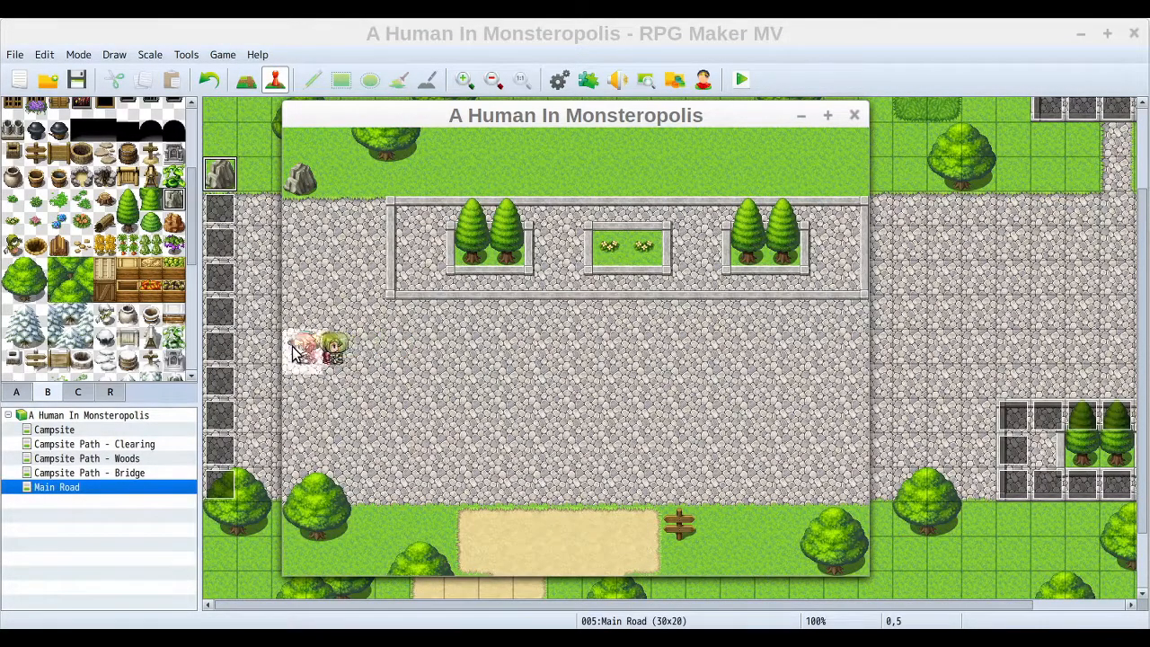
left_click(745, 345)
left_click(745, 345)
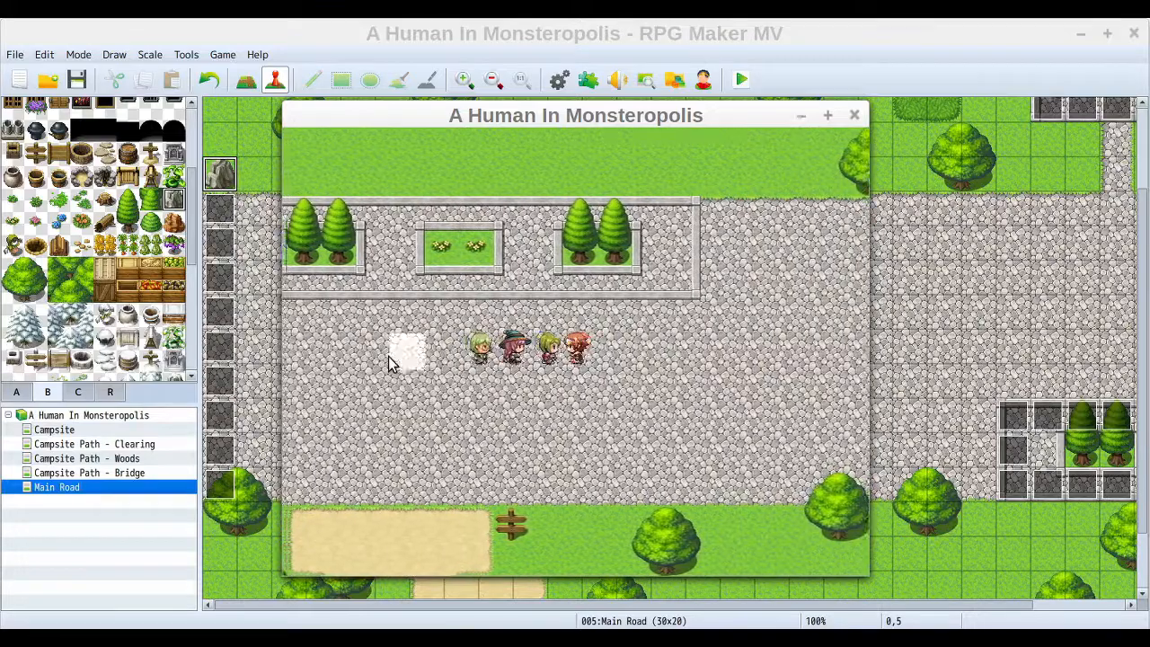
- Walk the party back and forth on the road, re-trigger the west edge event and dismiss its message
left_click(388, 356)
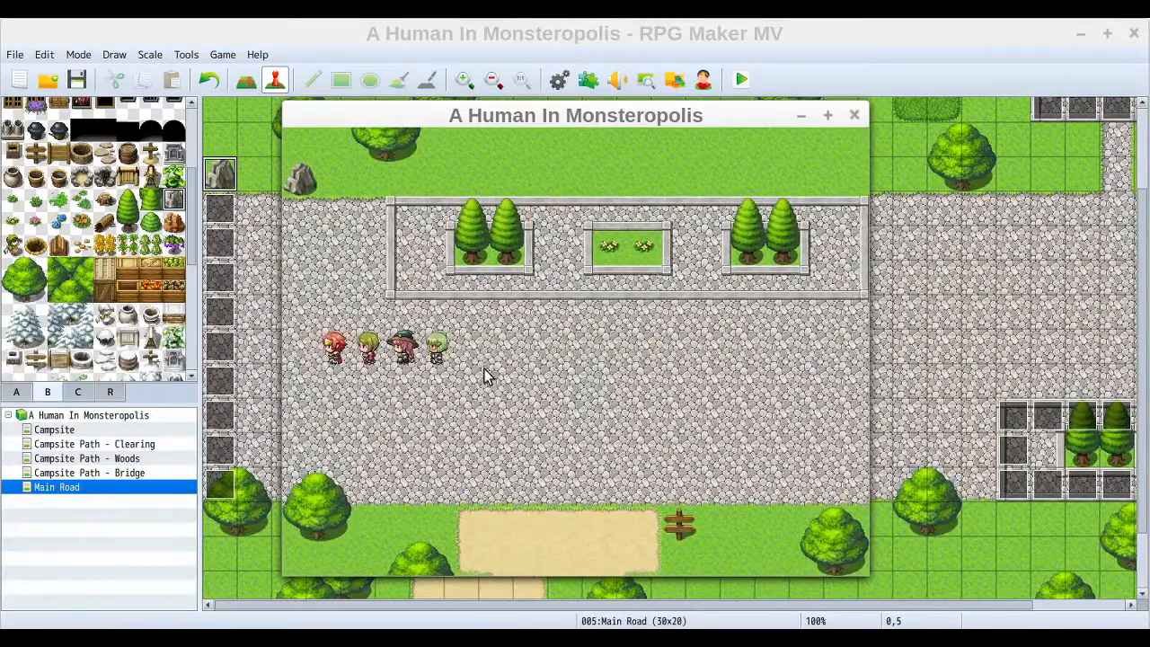
left_click(506, 356)
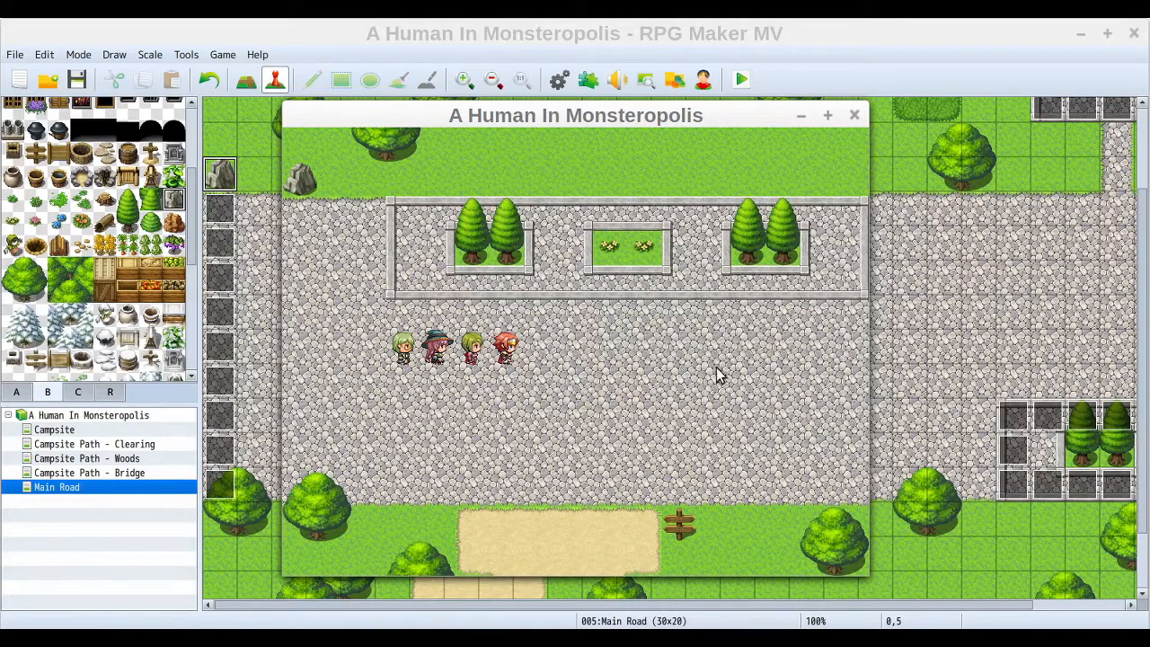
left_click(292, 367)
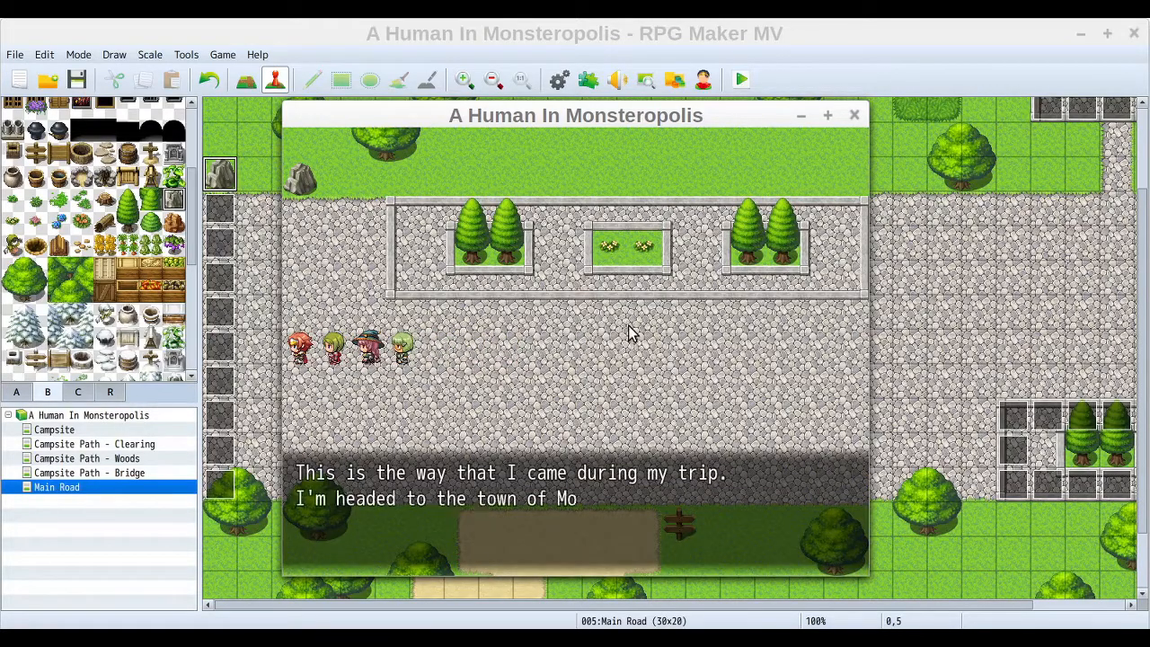
left_click(629, 334)
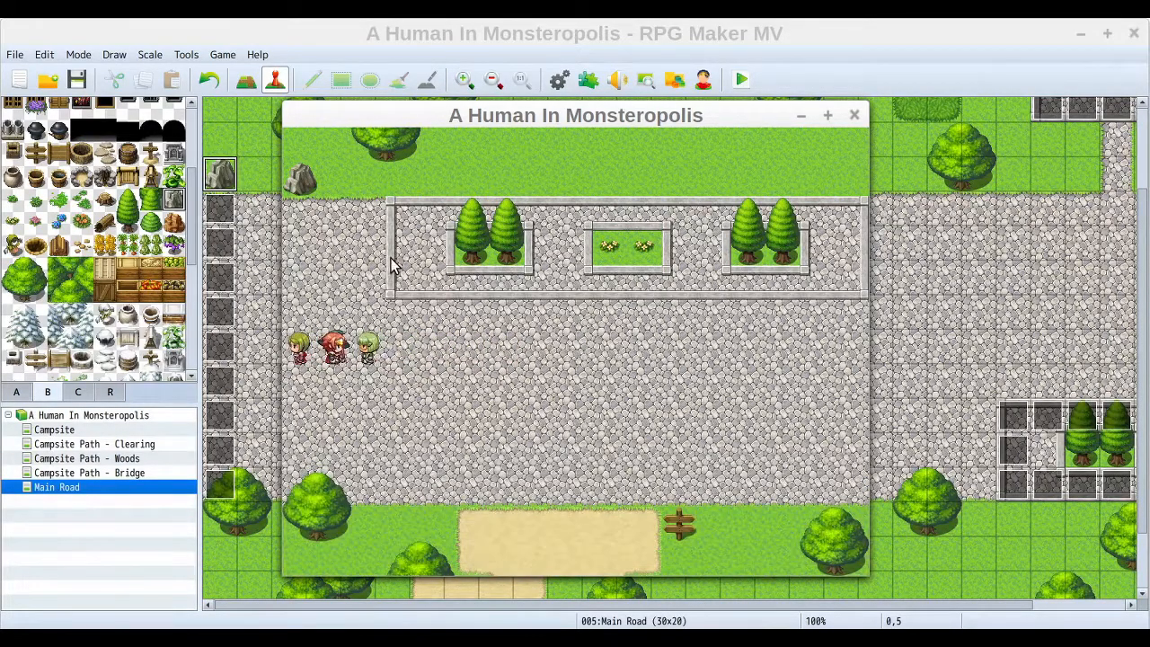
- Test the blocking event near the rock at the road's northwest corner, dismiss its message and walk the party away
left_click(367, 253)
left_click(306, 323)
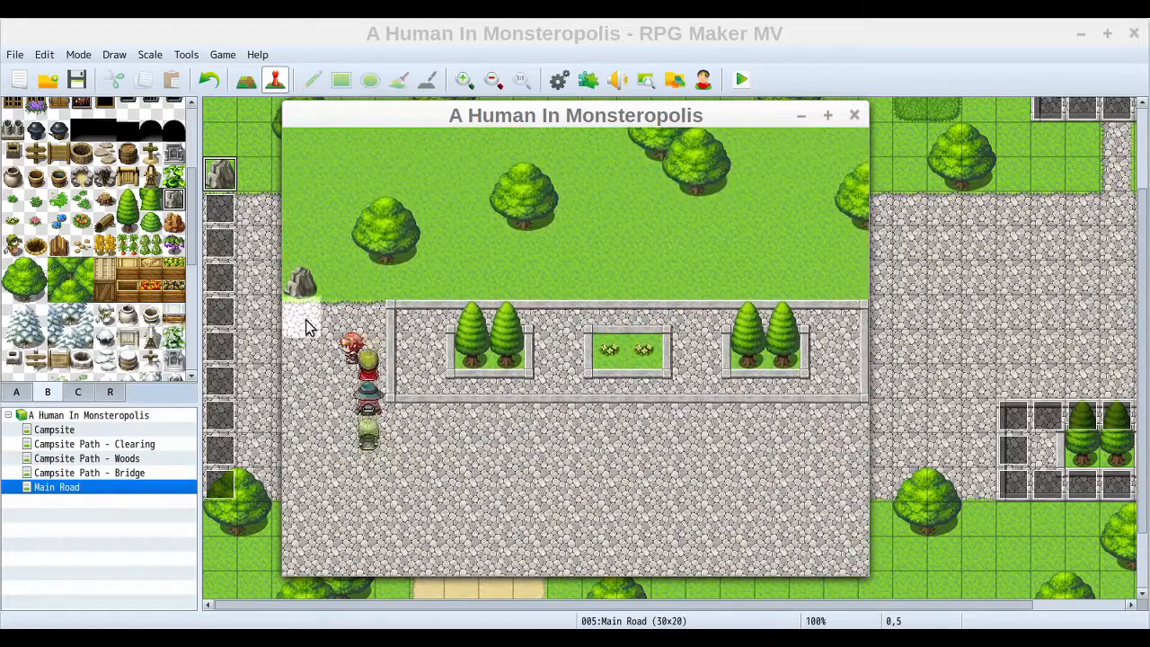
left_click(640, 432)
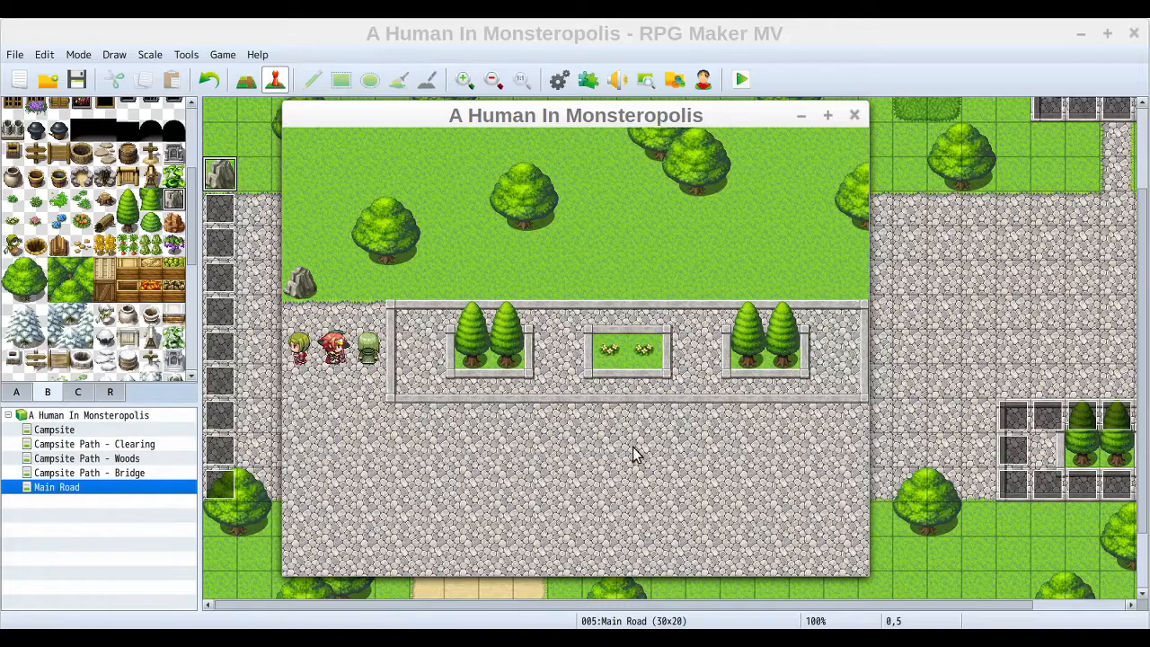
left_click(301, 351)
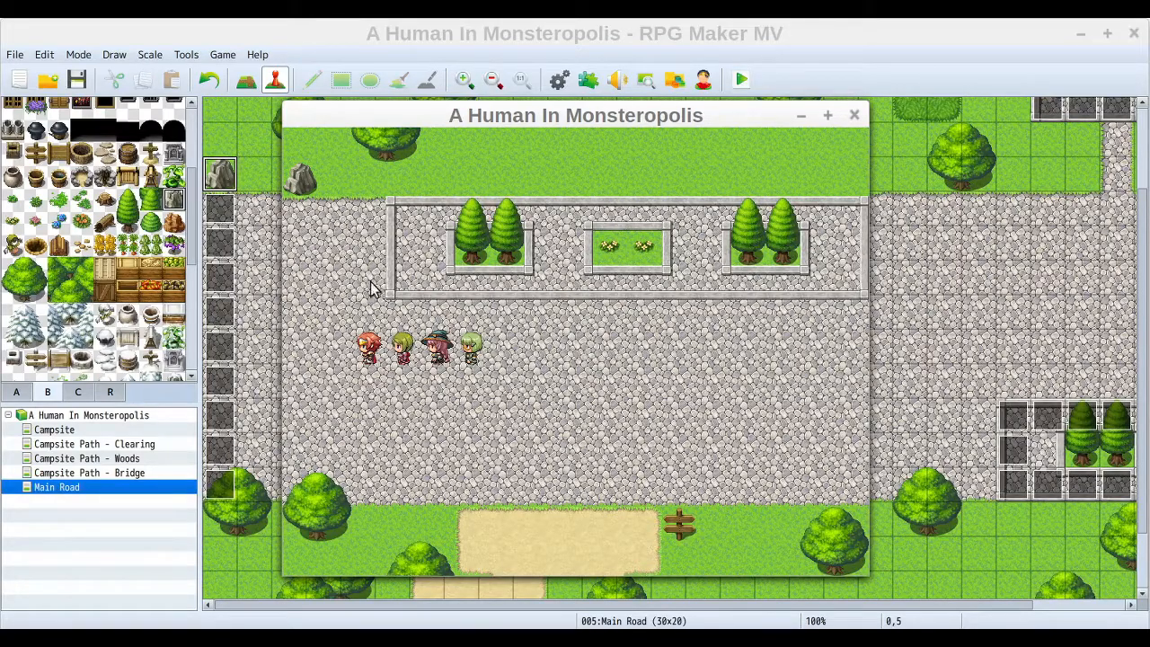
- Trigger the west edge event once more beside the middle of the road, dismiss its message and walk east
left_click(294, 348)
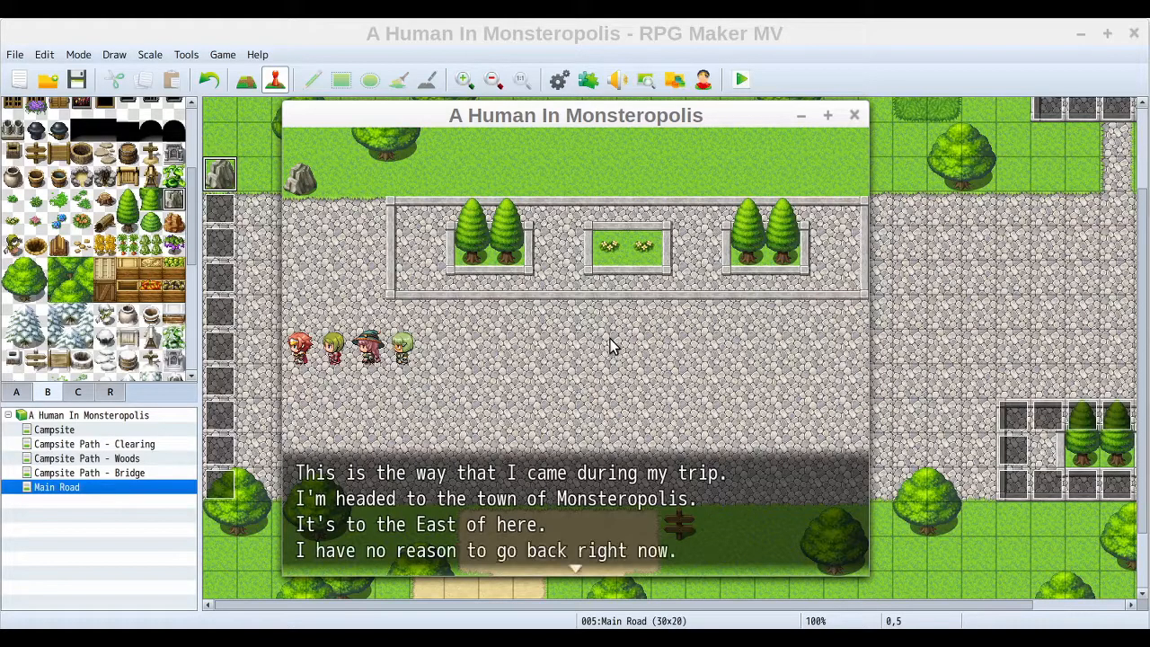
left_click(610, 338)
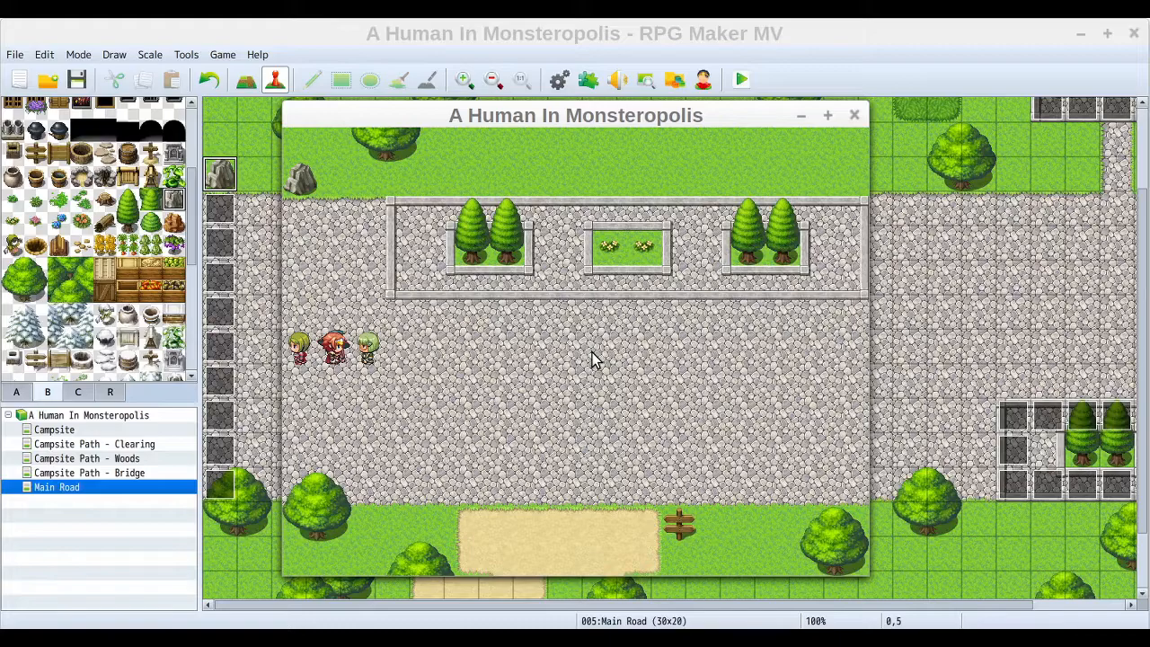
left_click(592, 352)
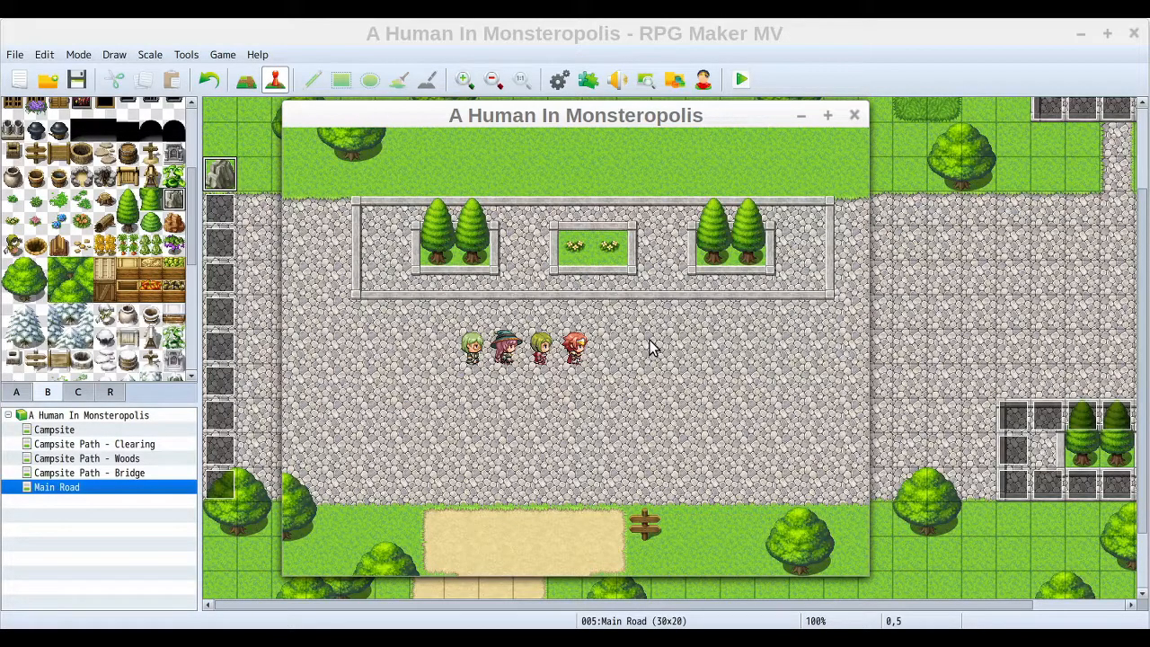
- Walk the party along the road and south onto the dirt path, and end the playtest
left_click(391, 358)
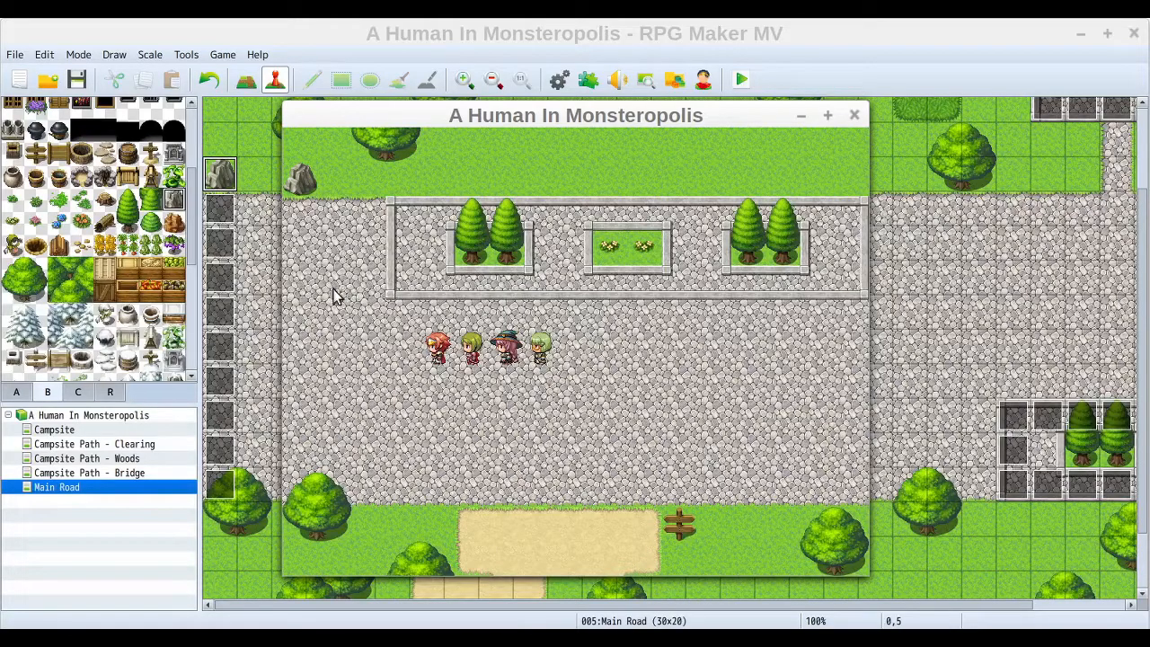
left_click(353, 363)
left_click(570, 357)
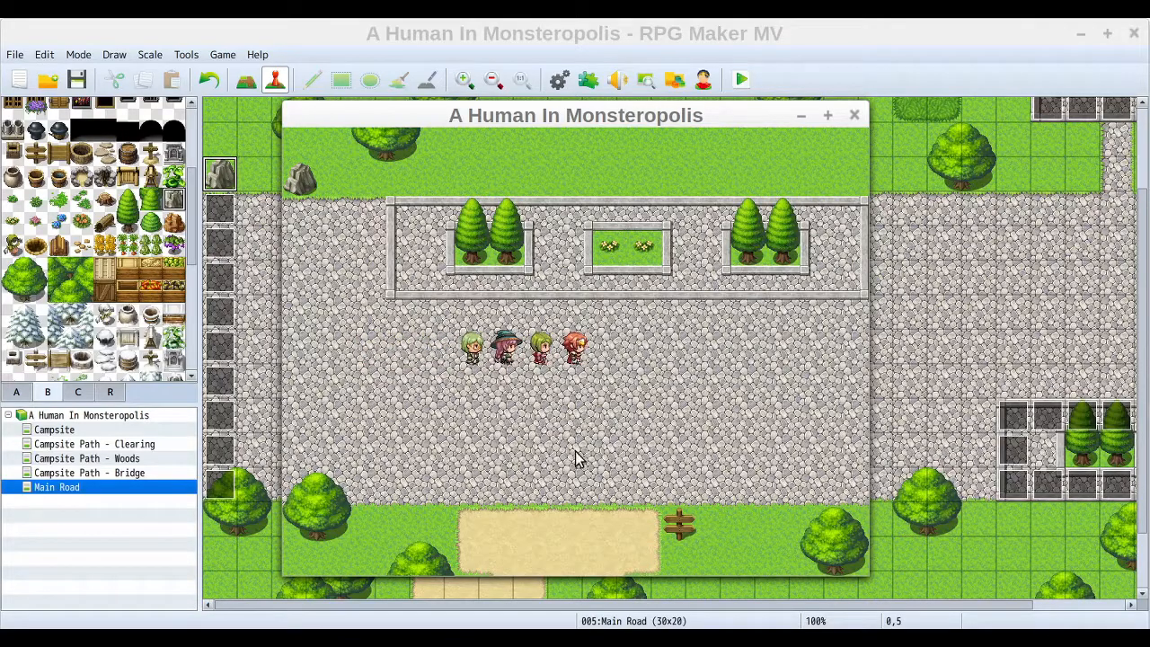
left_click(575, 458)
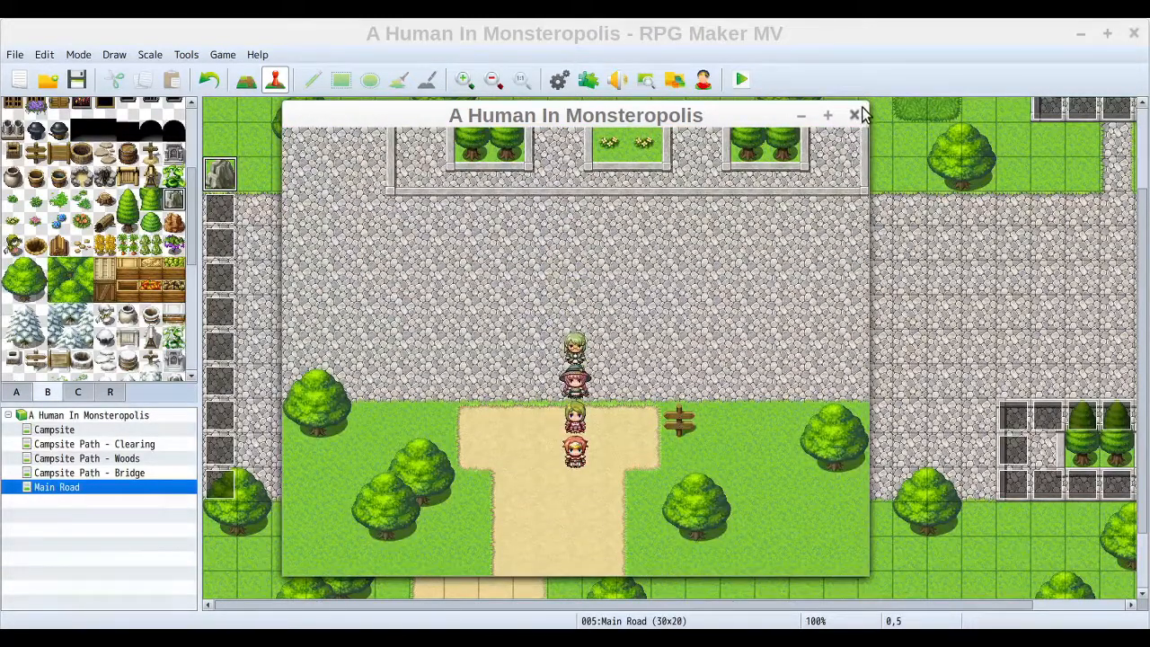
left_click(853, 115)
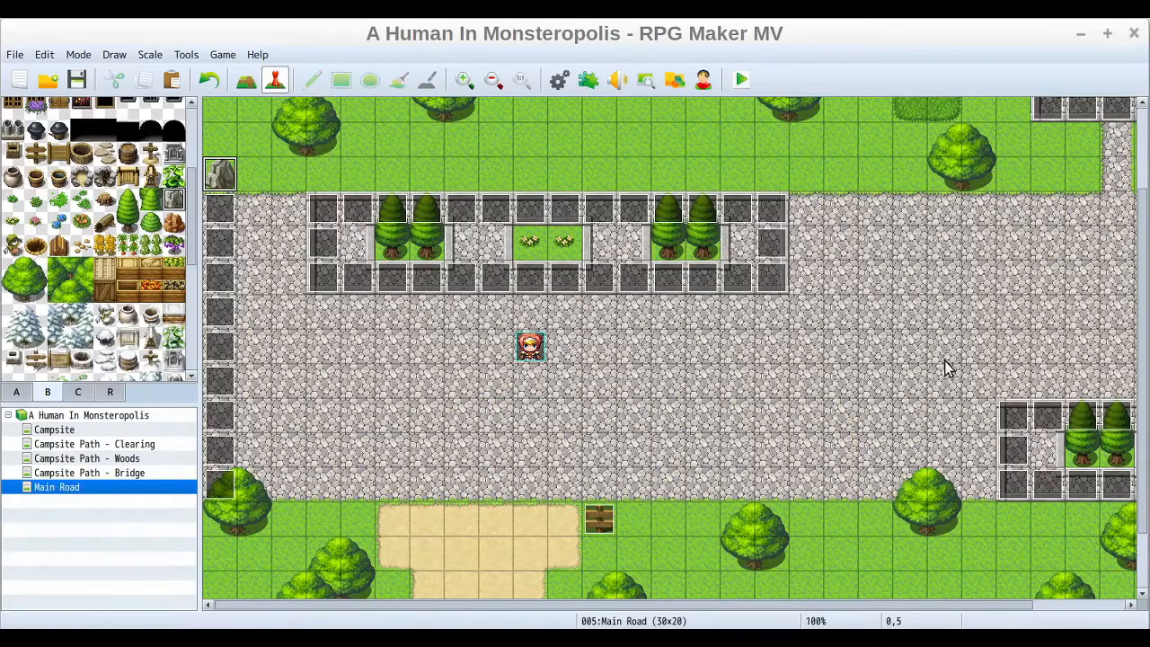
- Begin a quick transfer event at 6,19 on the dirt path, with the tile just north of the bridge in Campsite Path - Bridge as destination
scroll(944, 361, "up", 3)
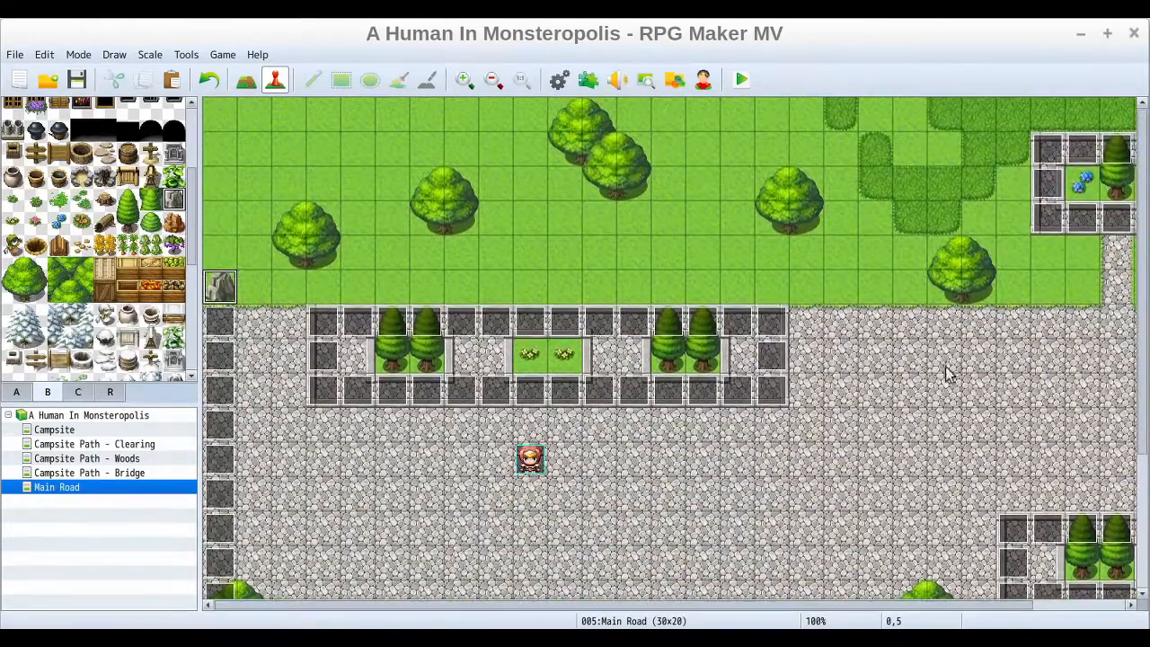
left_click_drag(693, 604, 983, 611)
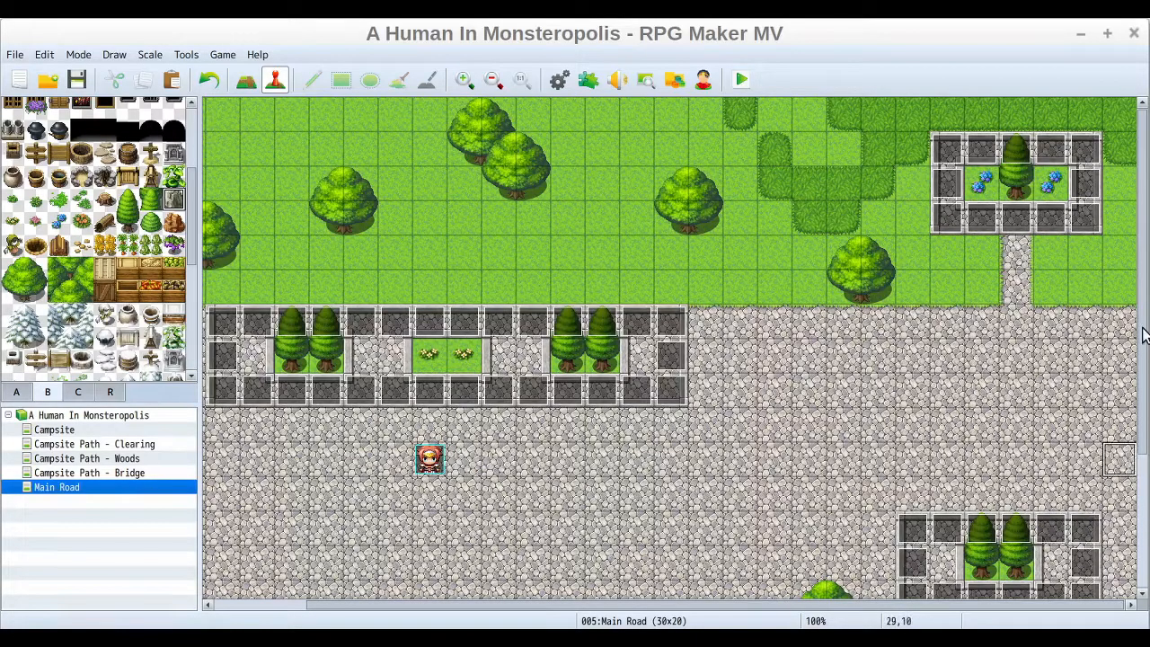
scroll(1146, 373, "down", 1)
left_click_drag(1145, 372, 1142, 413)
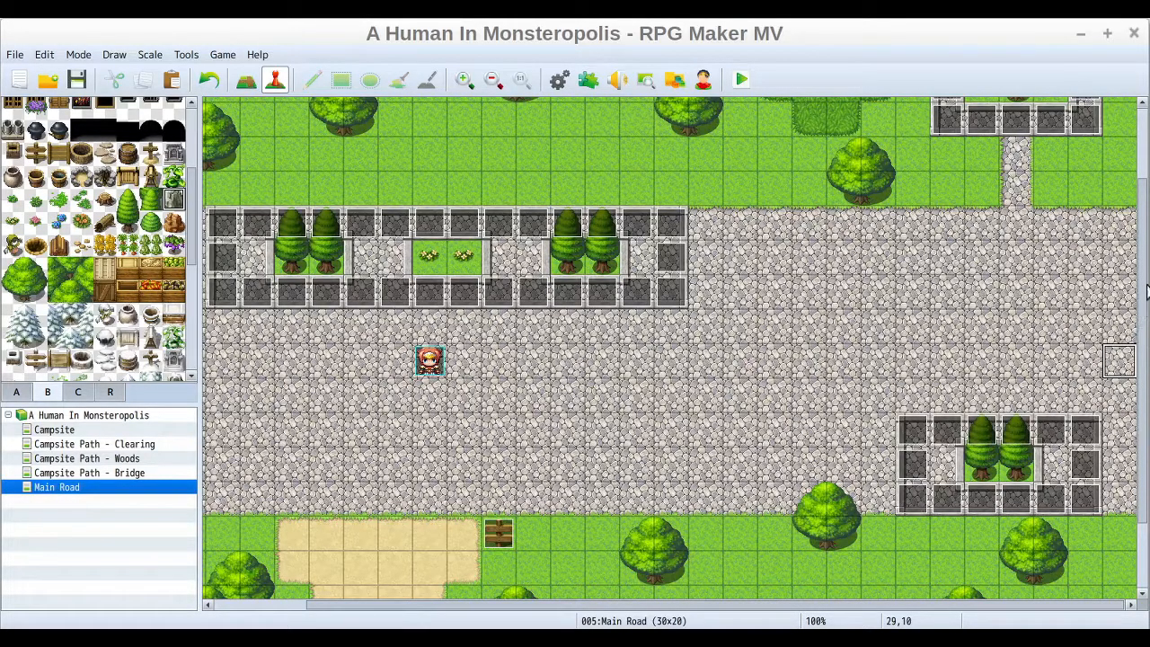
scroll(1141, 276, "down", 2)
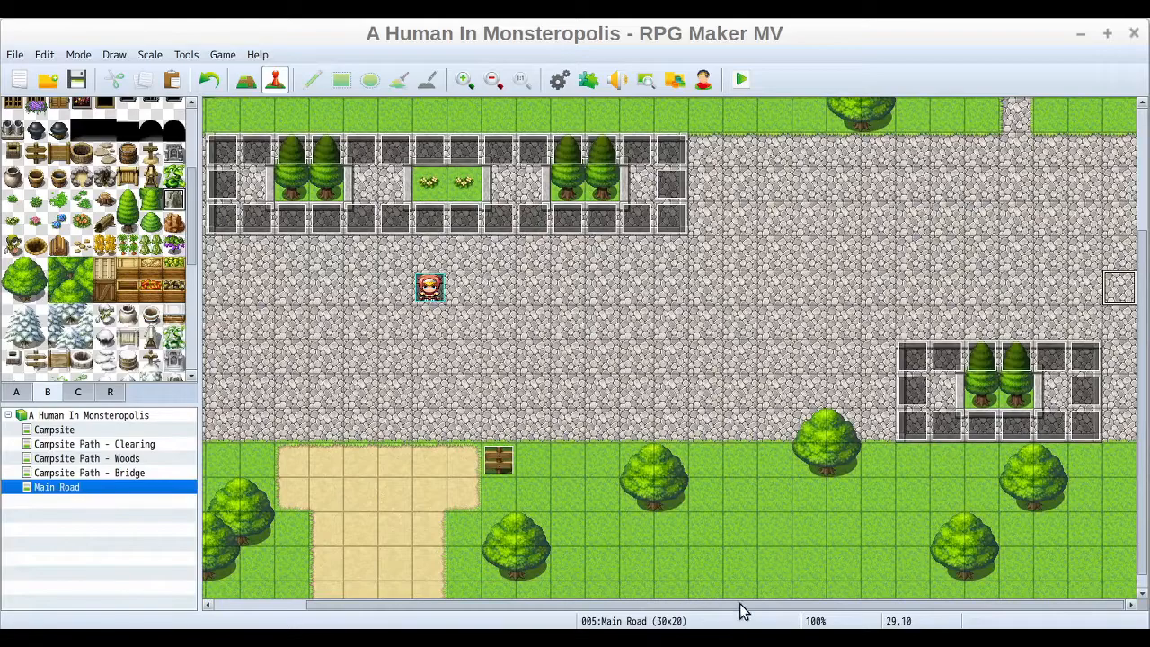
scroll(740, 615, "left", 3)
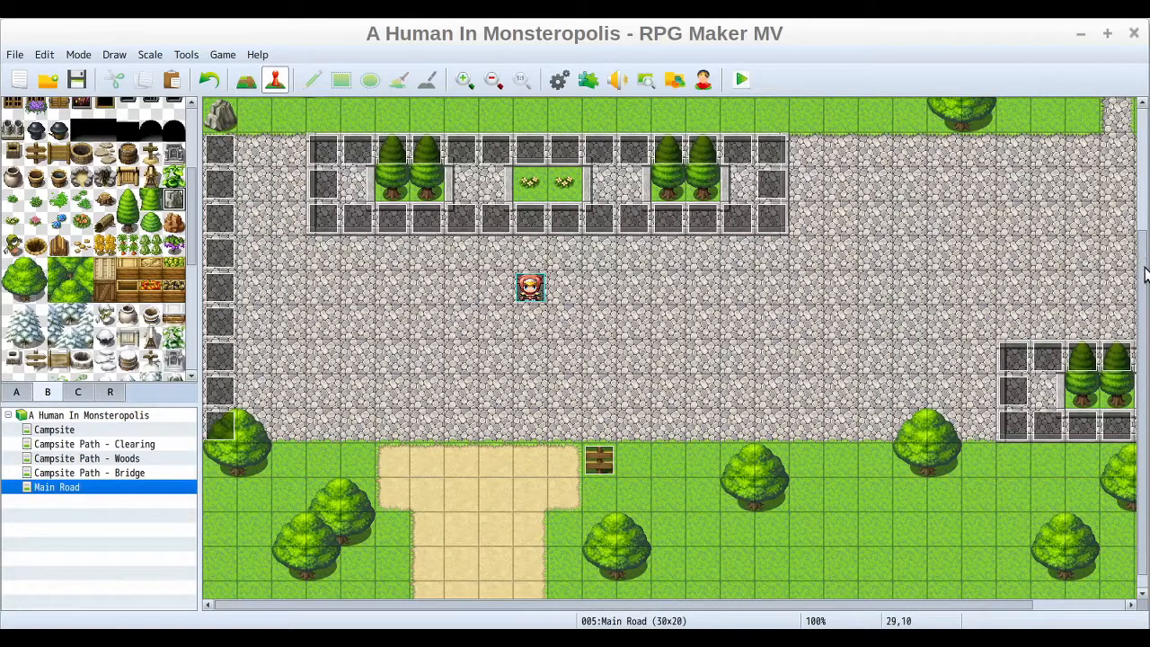
scroll(1137, 256, "down", 1)
right_click(436, 581)
mouse_move(534, 624)
left_click(657, 600)
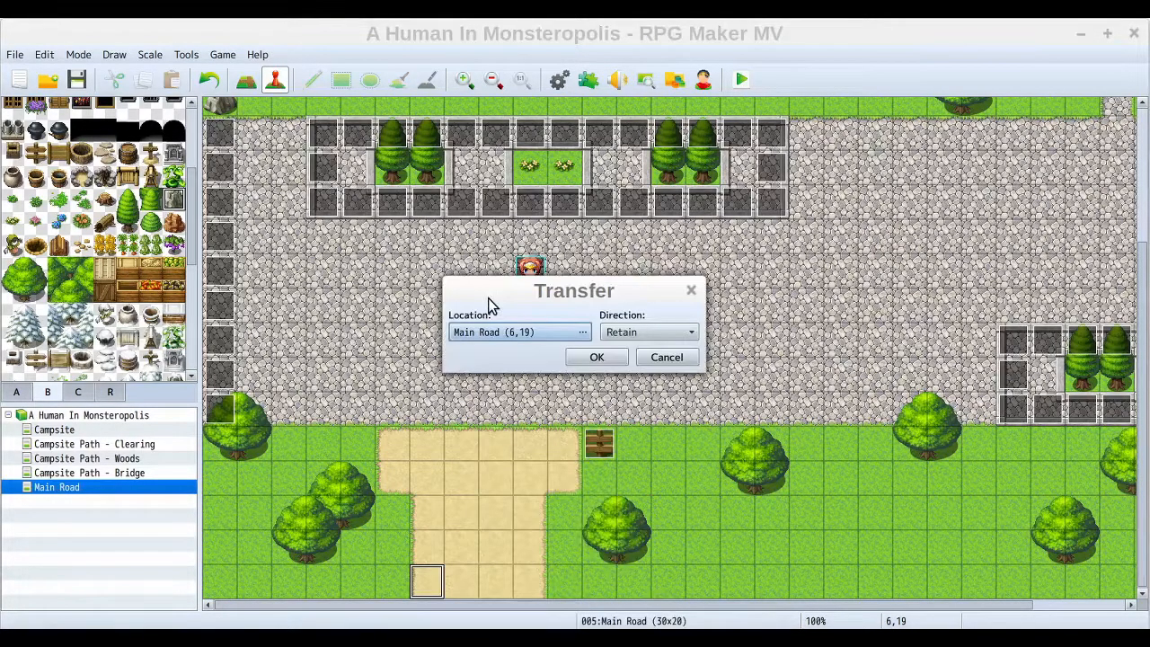
left_click(582, 332)
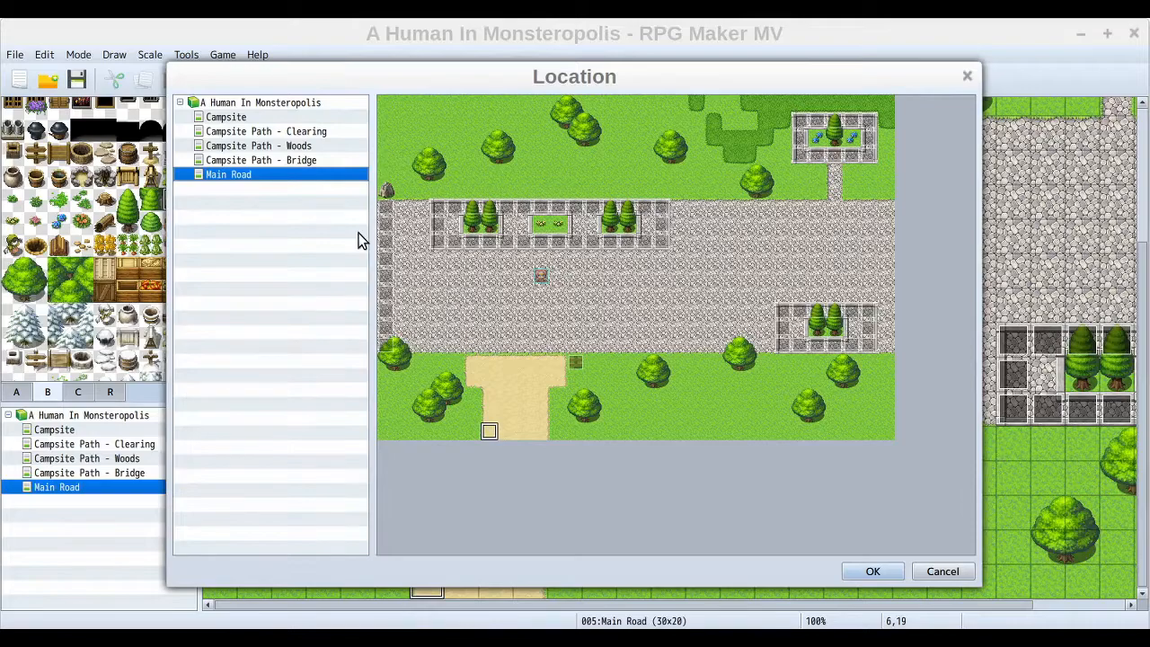
left_click(237, 163)
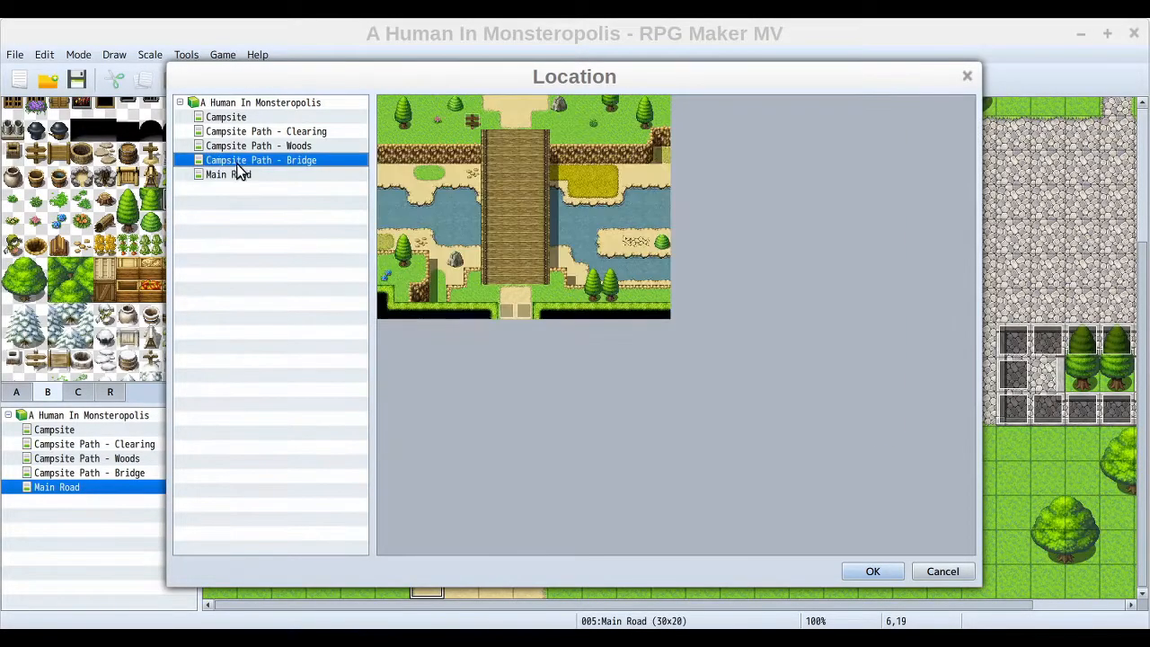
left_click(505, 121)
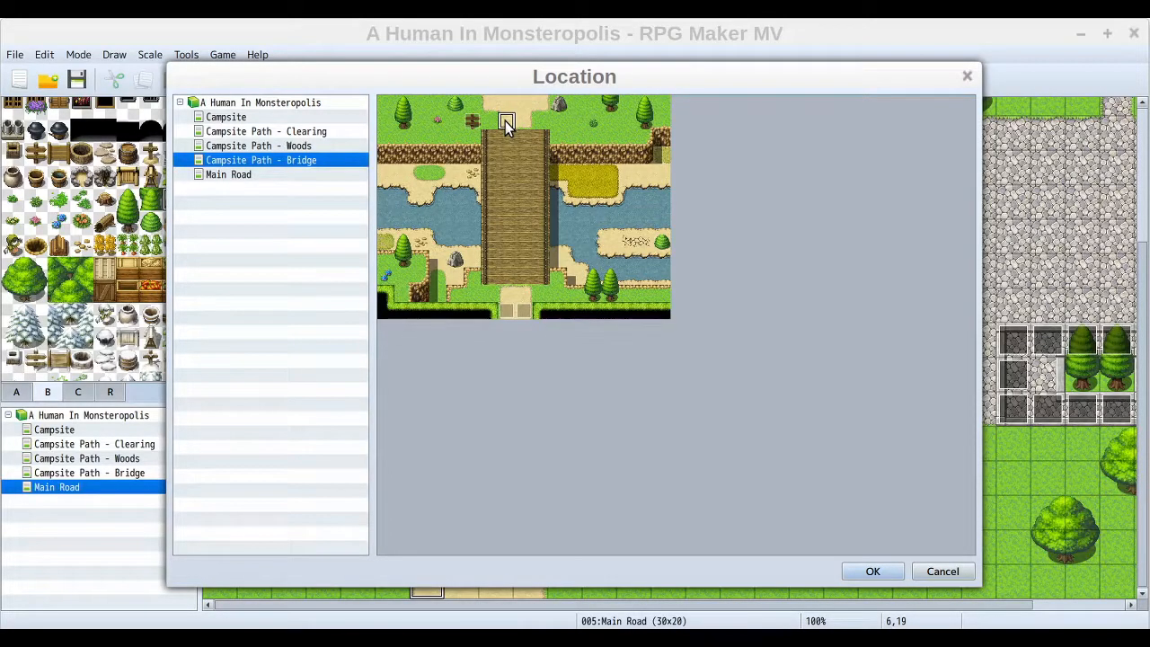
left_click(864, 573)
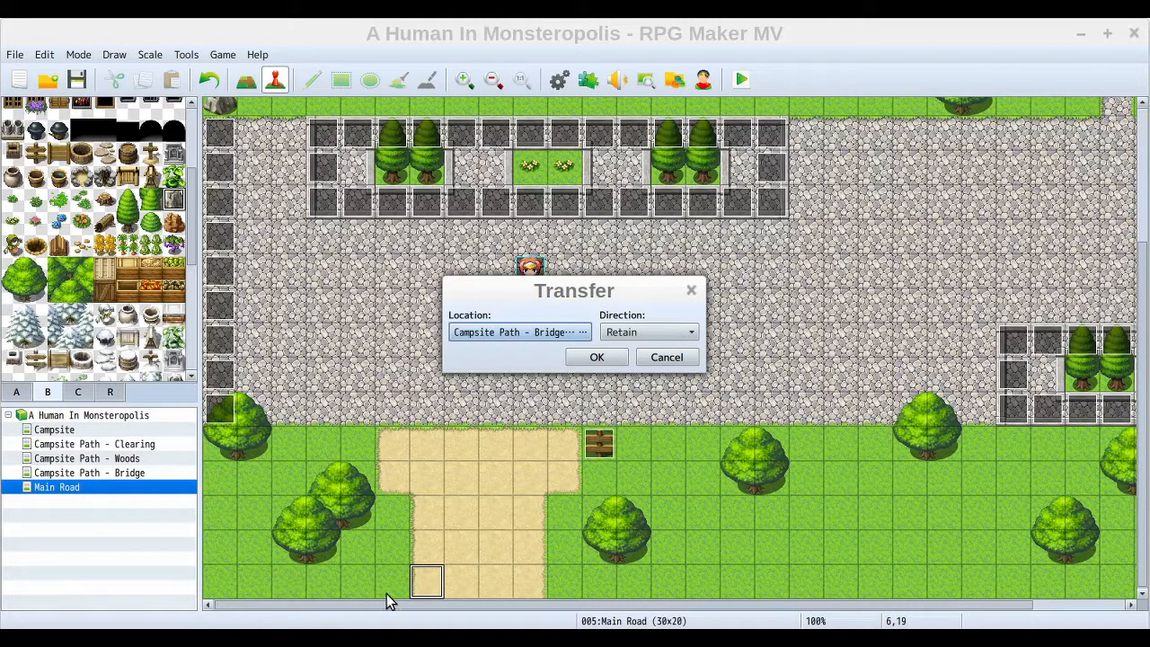
- Set the transfer's facing direction to Down and create the event
left_click(661, 331)
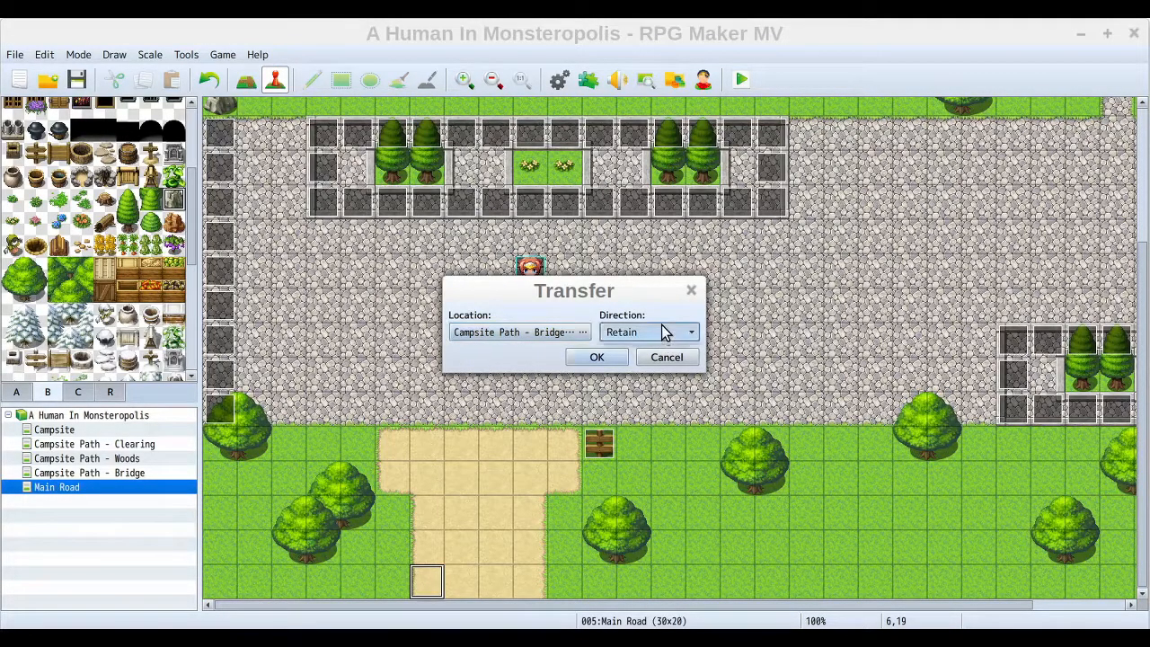
left_click(661, 368)
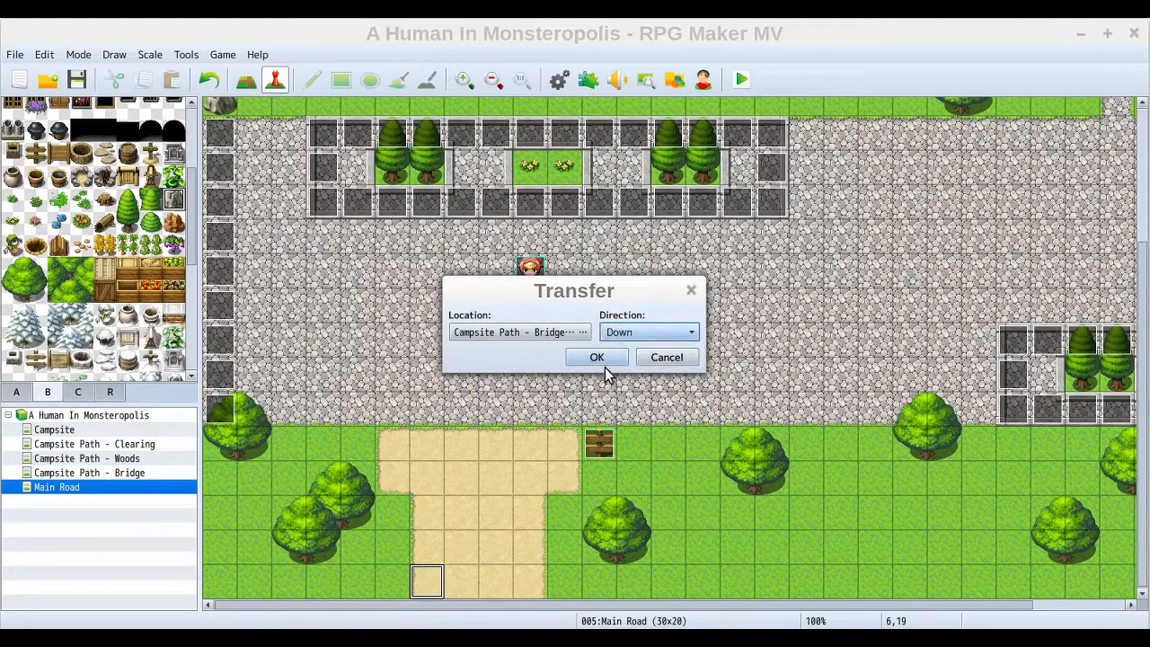
left_click(594, 357)
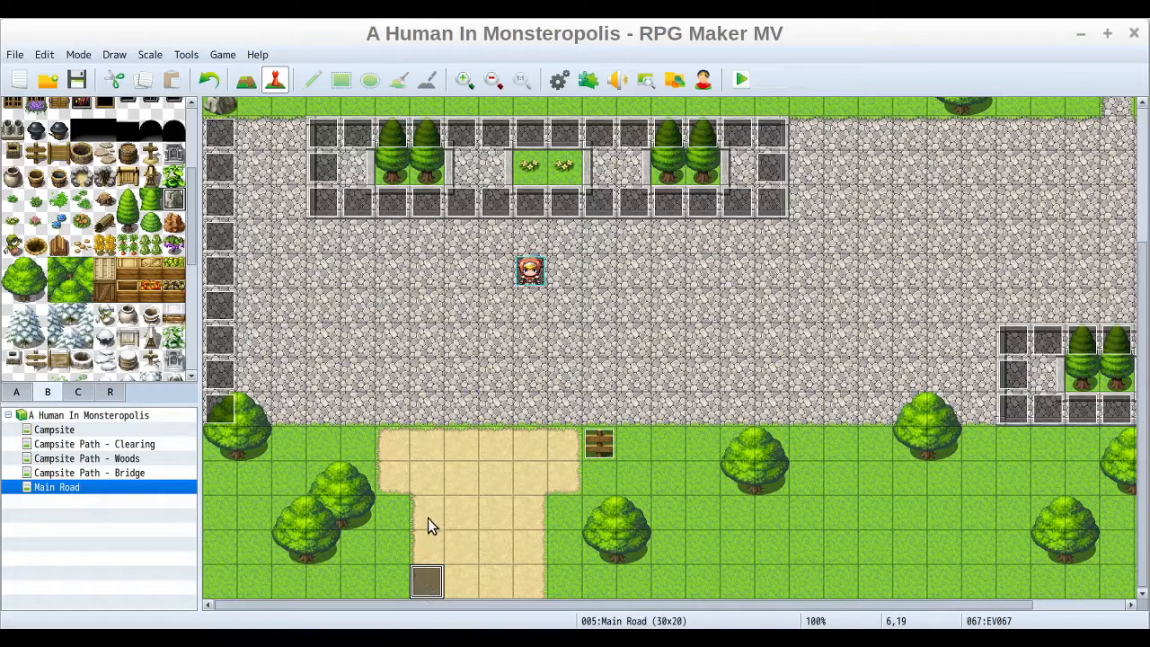
- Paste a copy of the transfer event at 7,19 on the dirt path and check its destination without changing it
left_click(461, 581)
key("ctrl+v")
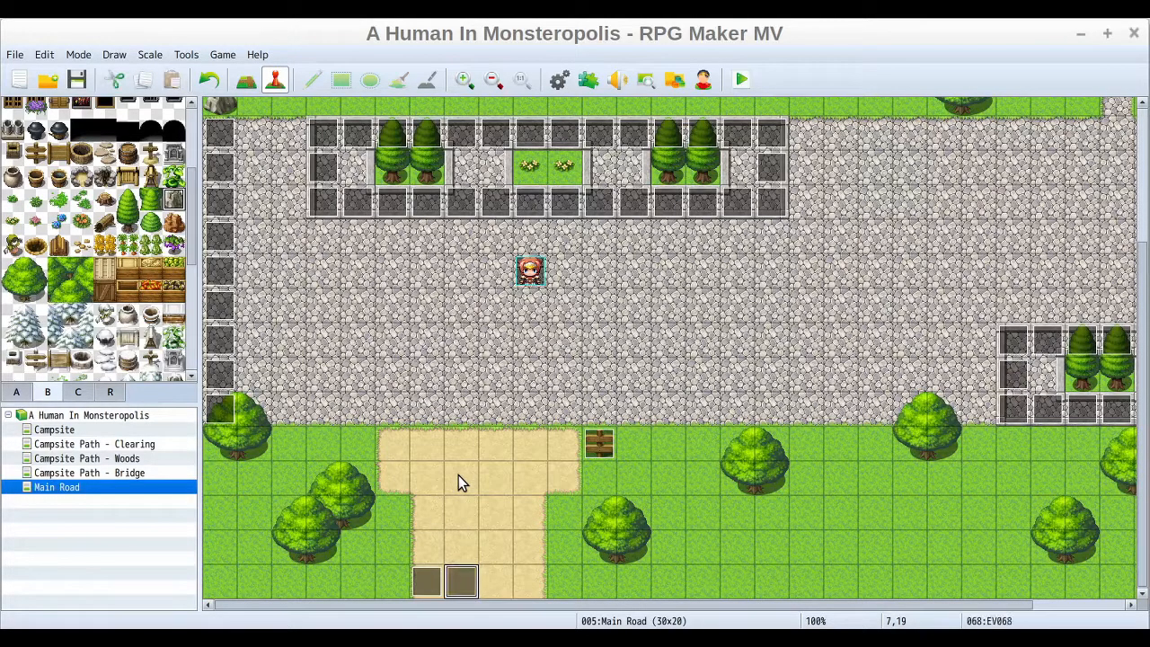
double_click(464, 584)
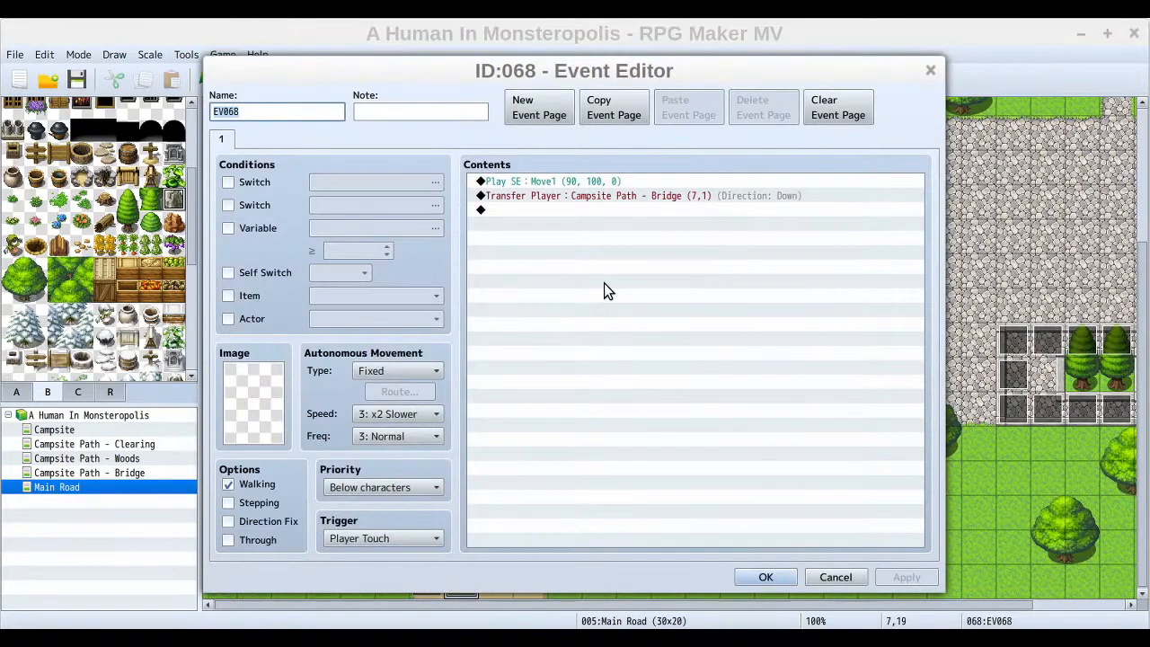
left_click(582, 209)
double_click(593, 199)
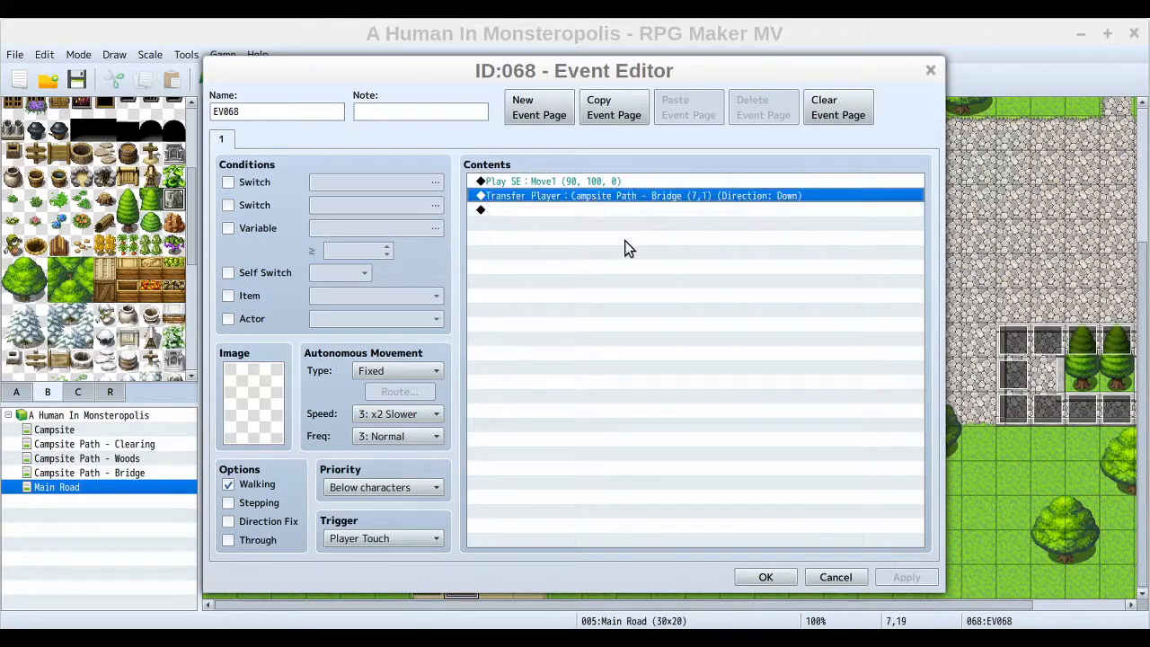
left_click(730, 294)
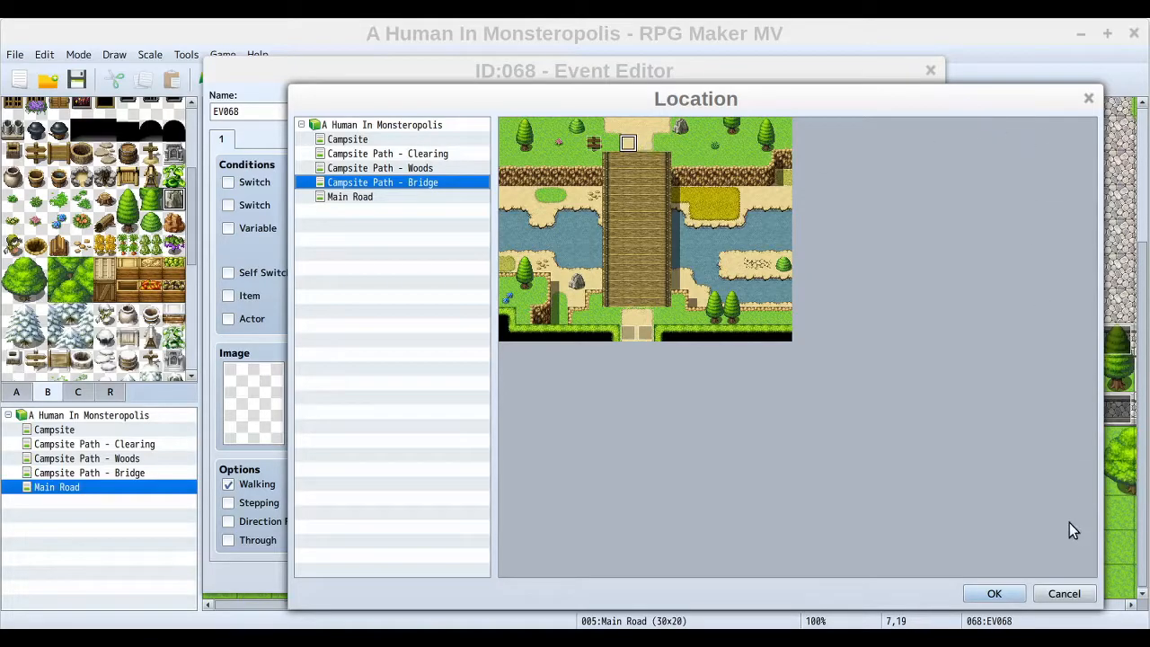
left_click(1069, 593)
left_click(771, 461)
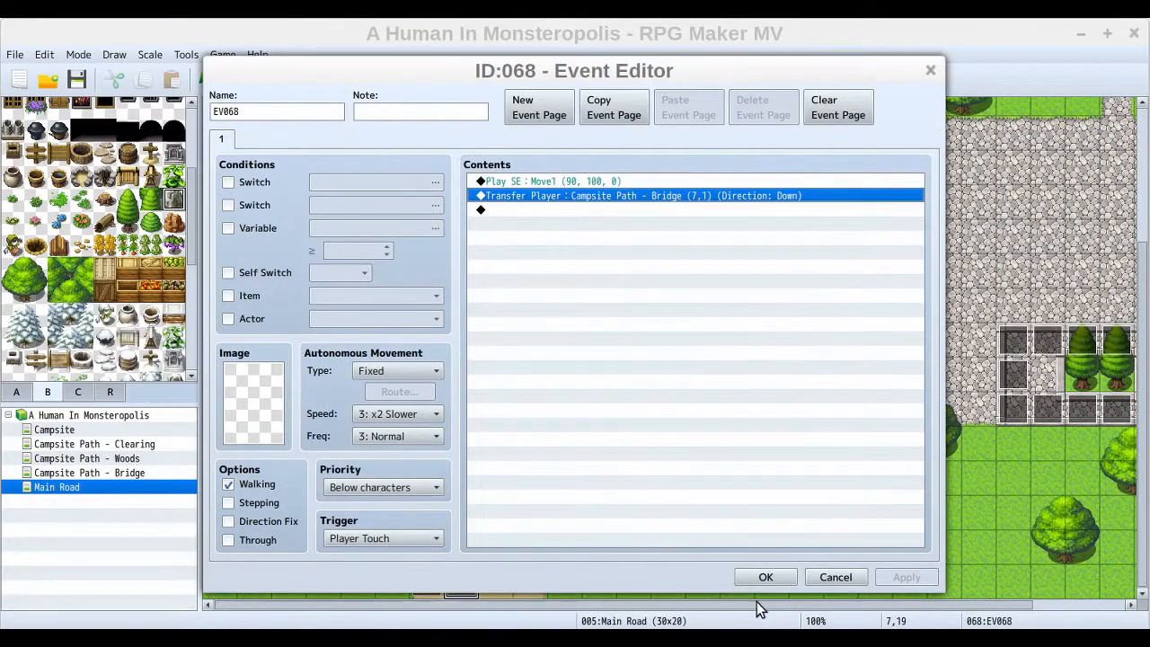
left_click(759, 578)
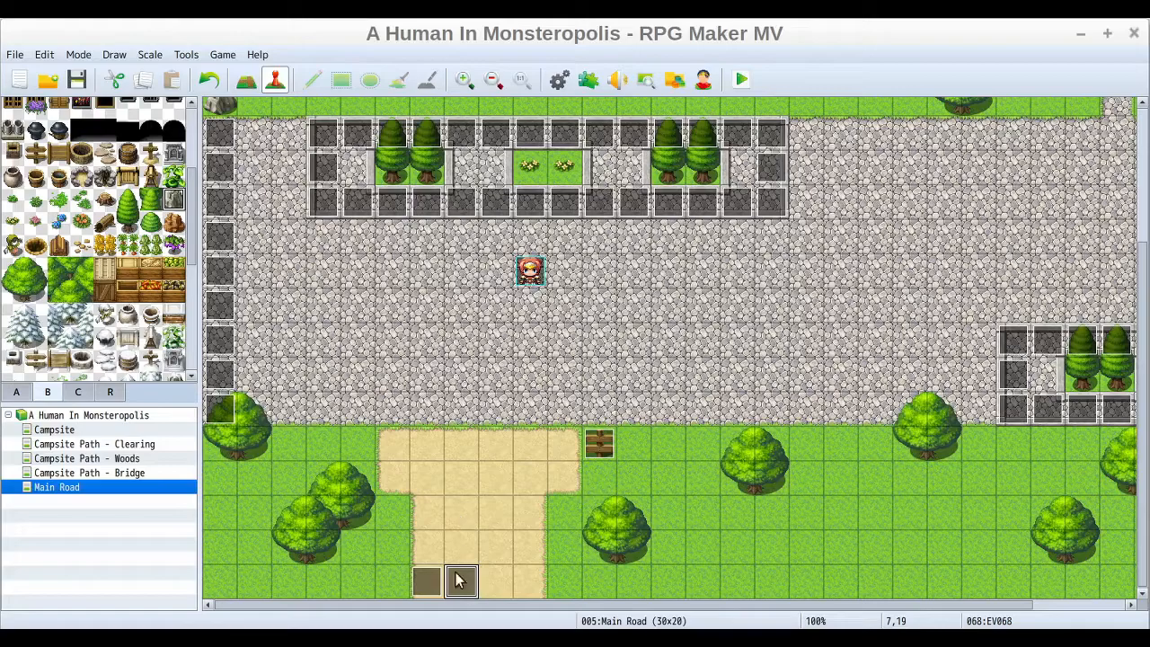
- Copy the transfer event at 6,19 and paste it at 8,19 on the dirt path
left_click(426, 586)
key("ctrl+c")
left_click(504, 576)
key("ctrl+v")
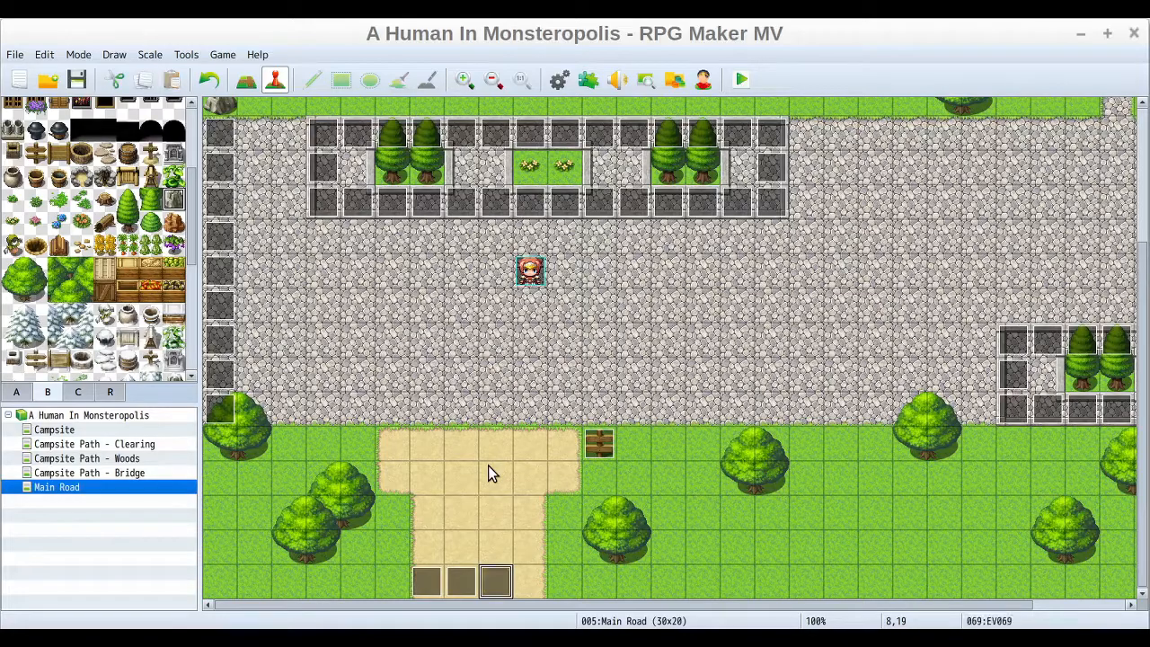
- Set the 8,19 event's transfer destination to Campsite Path - Bridge (8,1) and paste another transfer event at 9,19
double_click(500, 584)
left_click(569, 197)
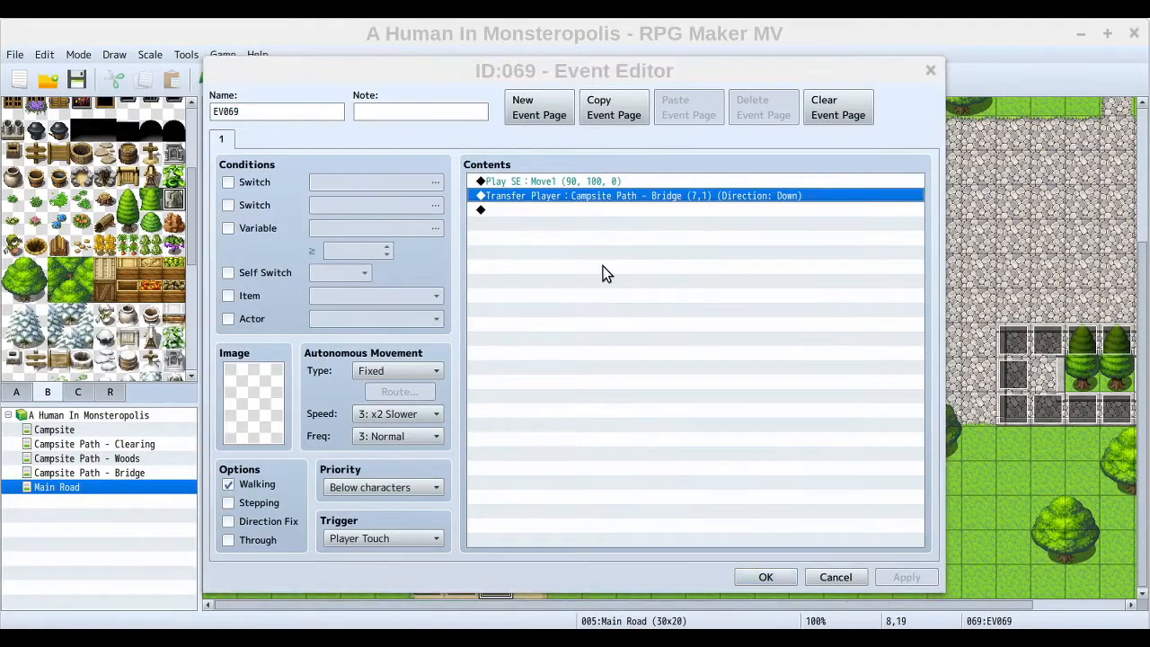
key("Return")
left_click(699, 296)
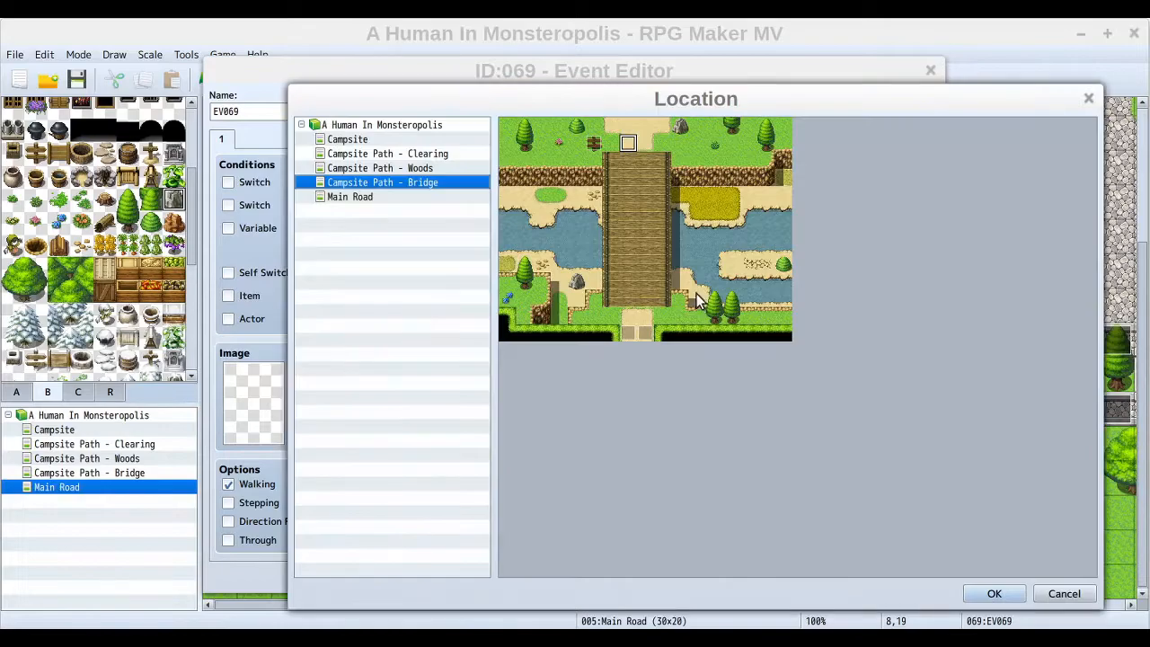
left_click(644, 144)
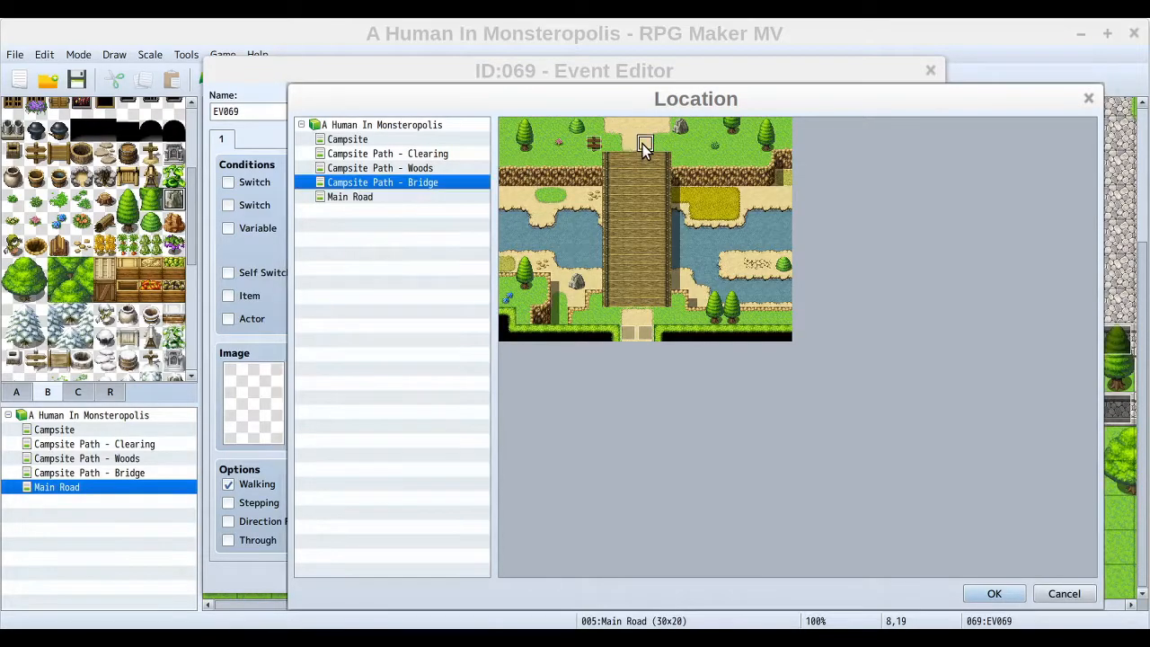
left_click(976, 598)
left_click(704, 459)
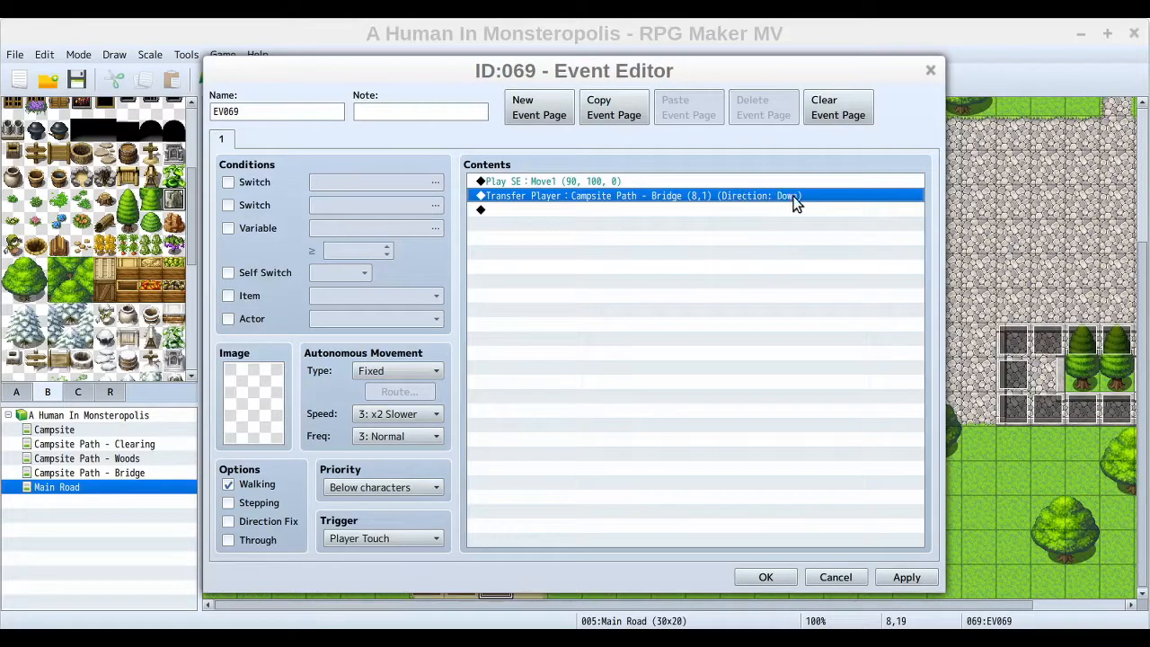
left_click(766, 577)
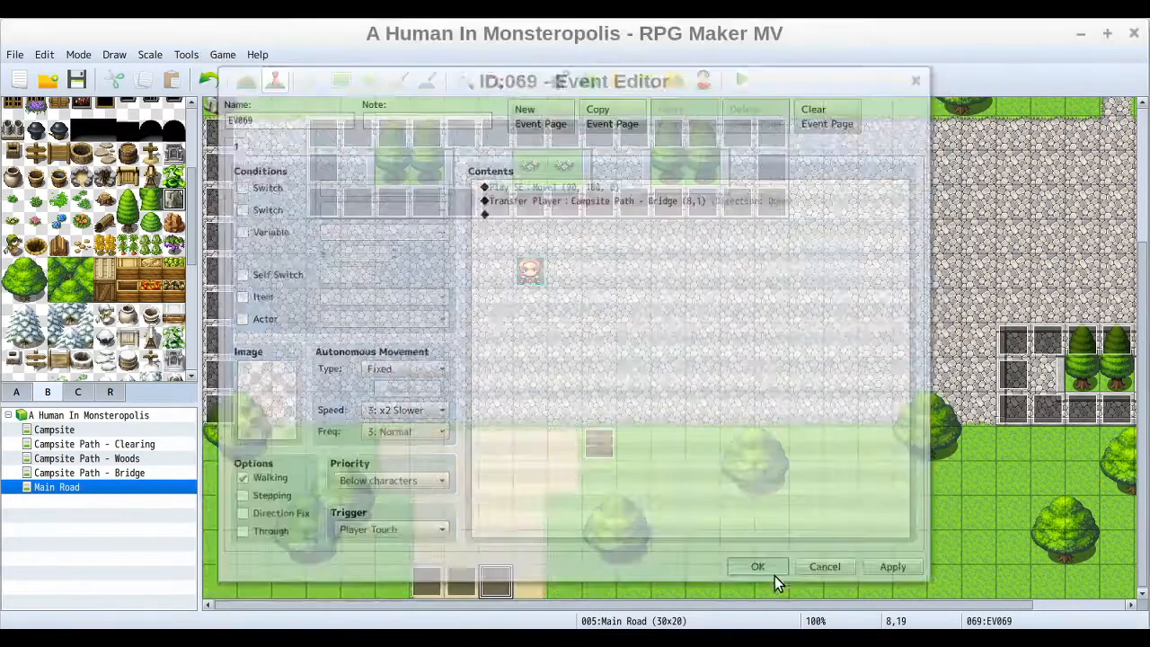
left_click(532, 575)
key("ctrl+v")
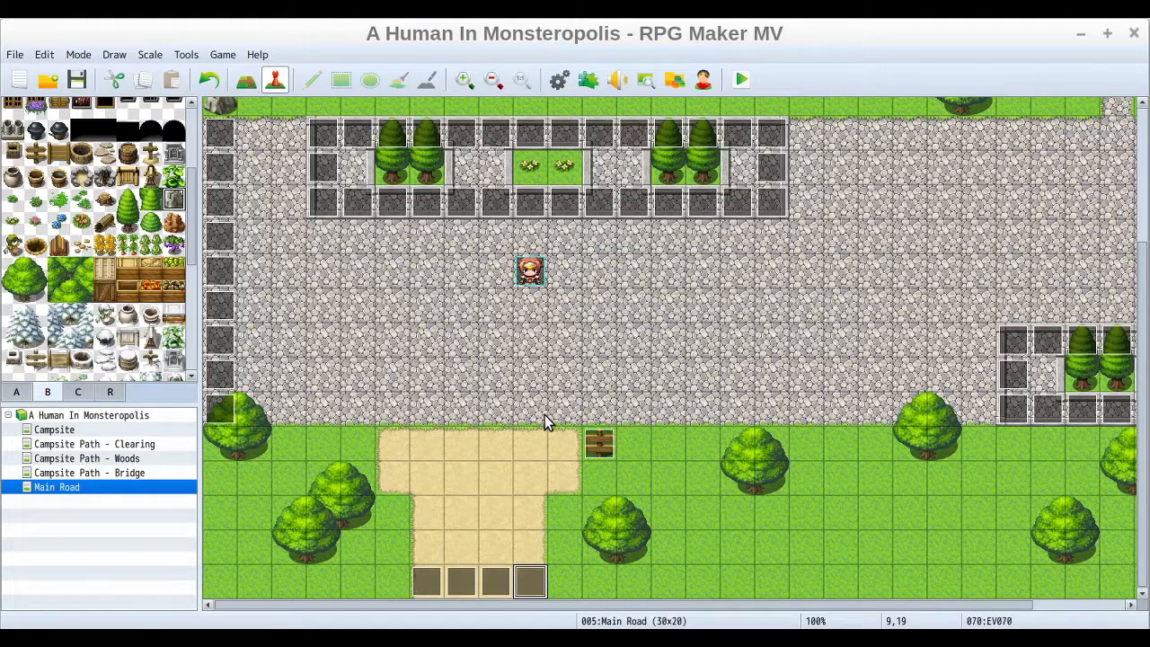
- On the Campsite Path - Bridge map, begin a quick transfer event at 6,0 with Main Road (6,18) as destination
left_click(101, 471)
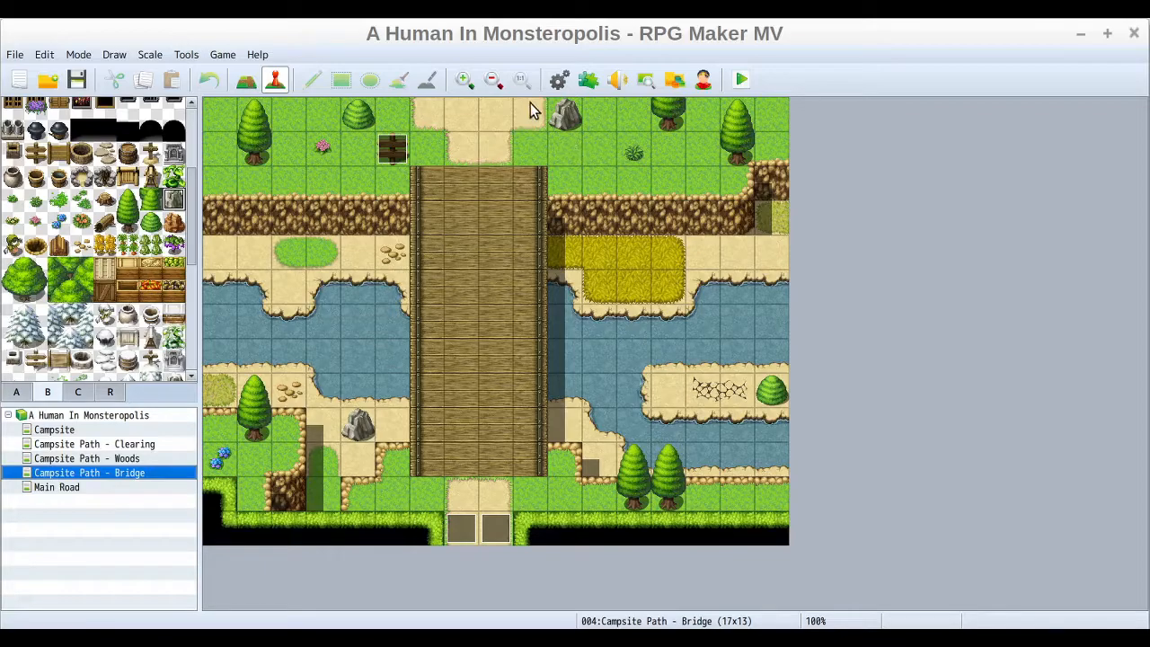
right_click(431, 112)
mouse_move(546, 310)
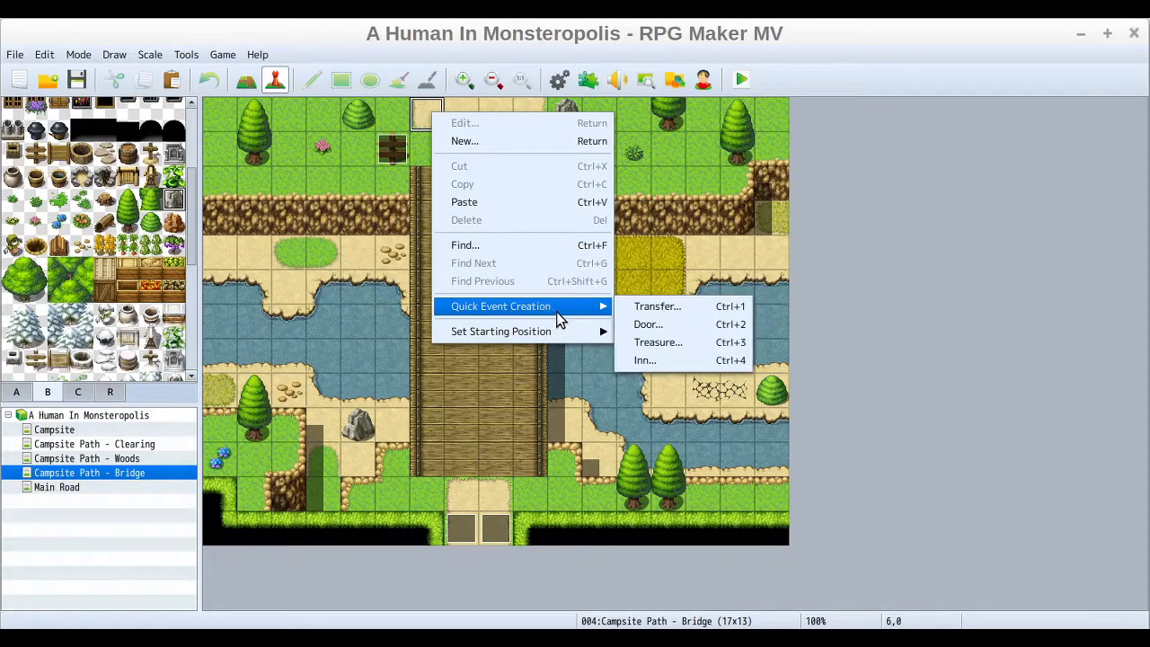
left_click(652, 305)
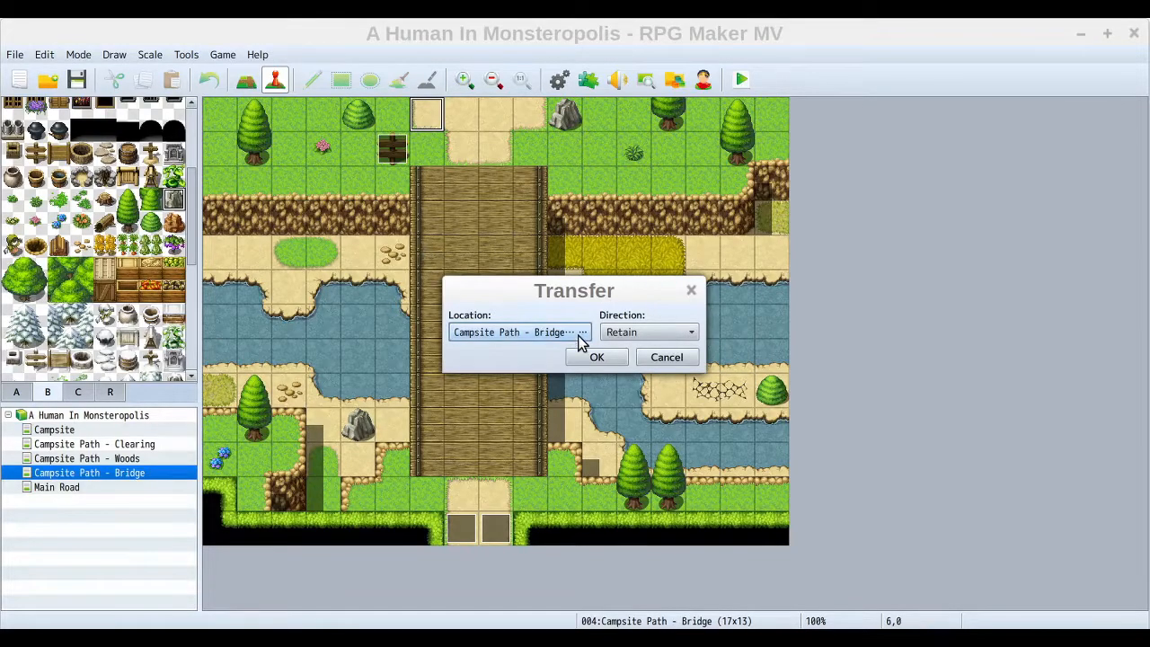
left_click(580, 333)
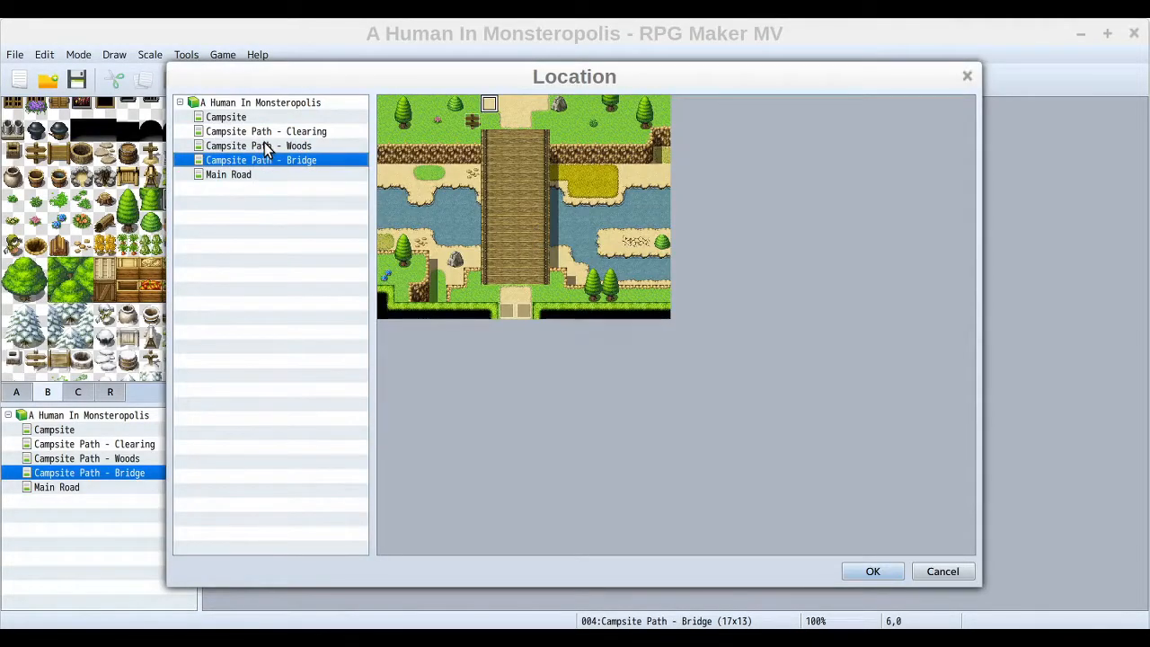
left_click(225, 174)
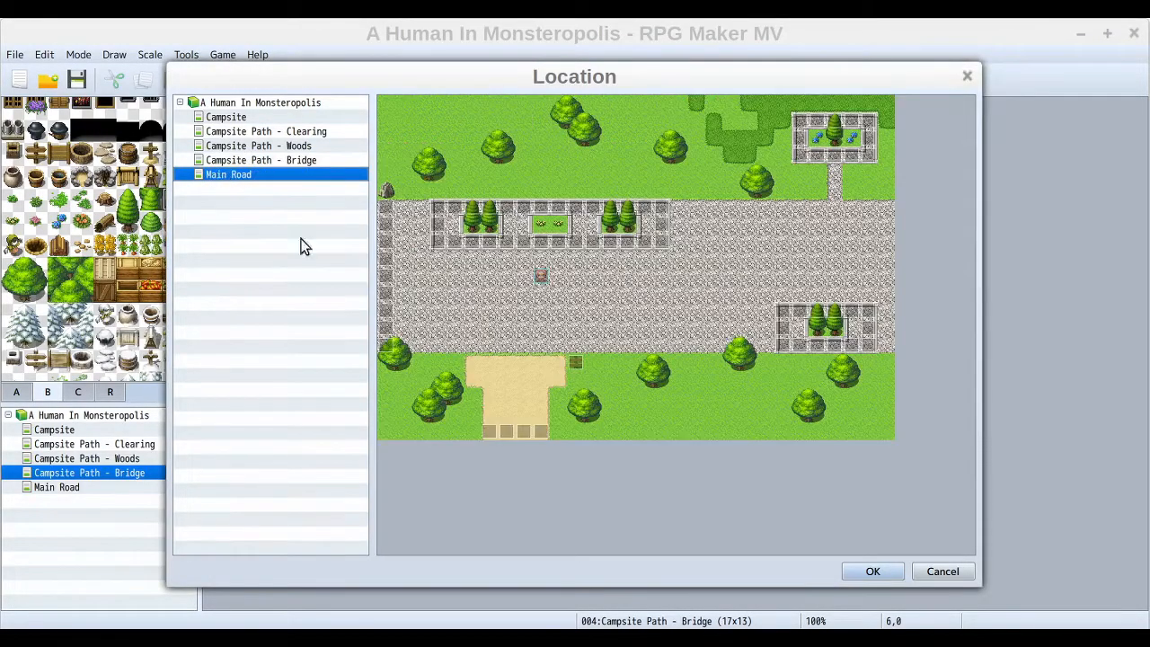
left_click(491, 415)
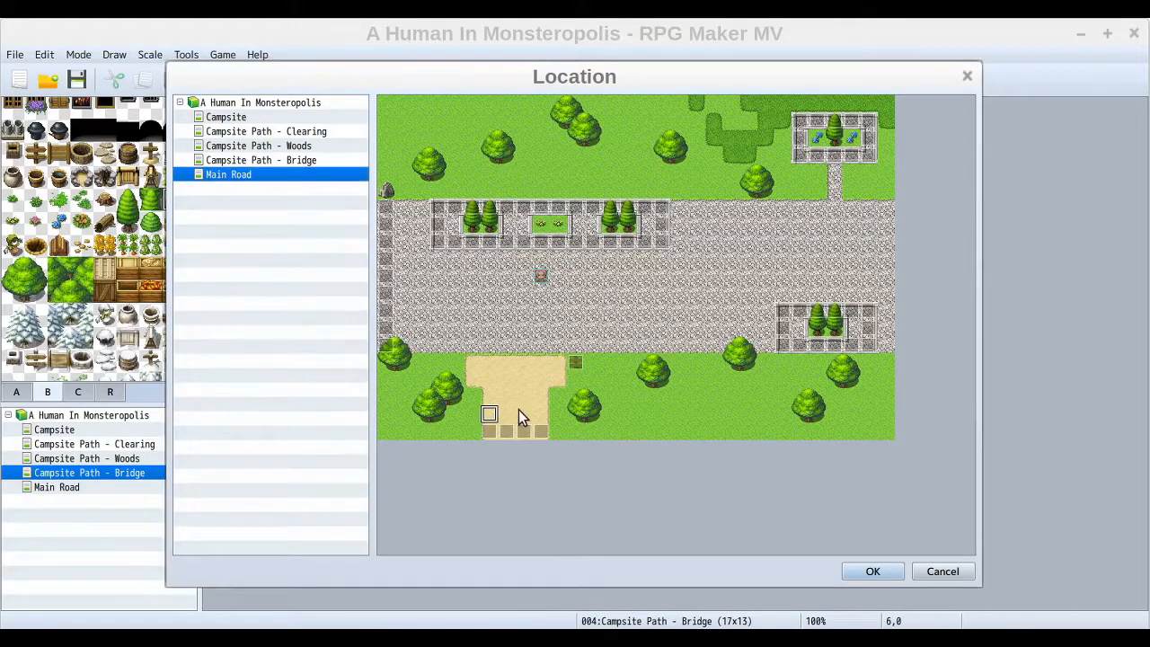
left_click(872, 574)
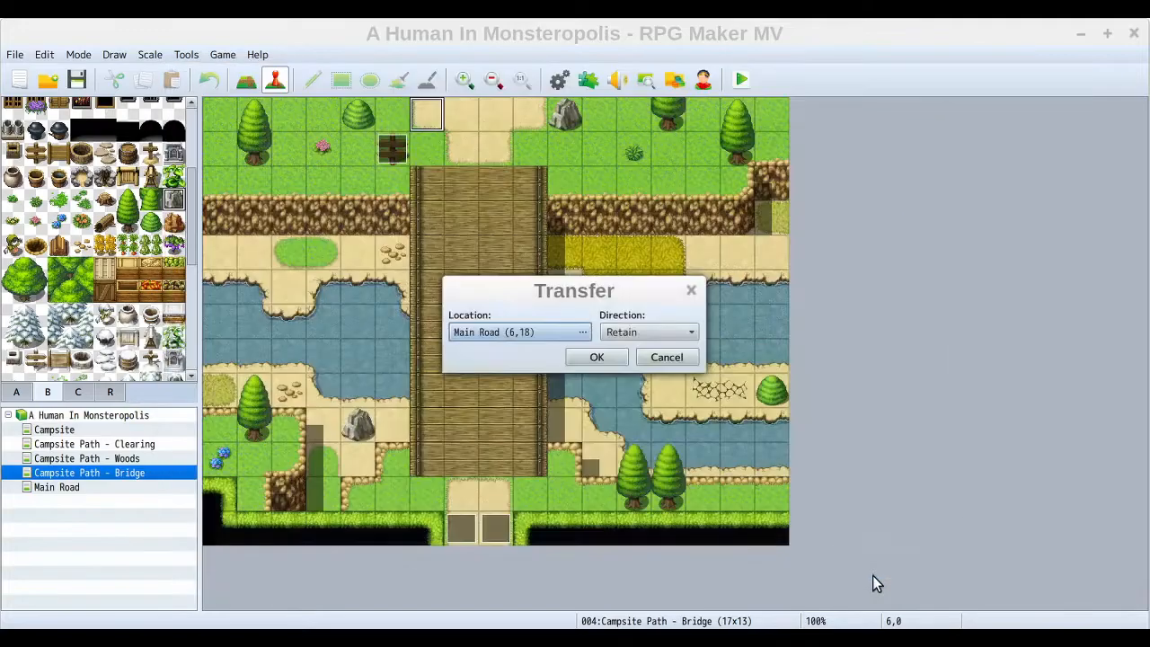
- Try Up as the transfer's direction, set it back to Retain and create the event
left_click(626, 333)
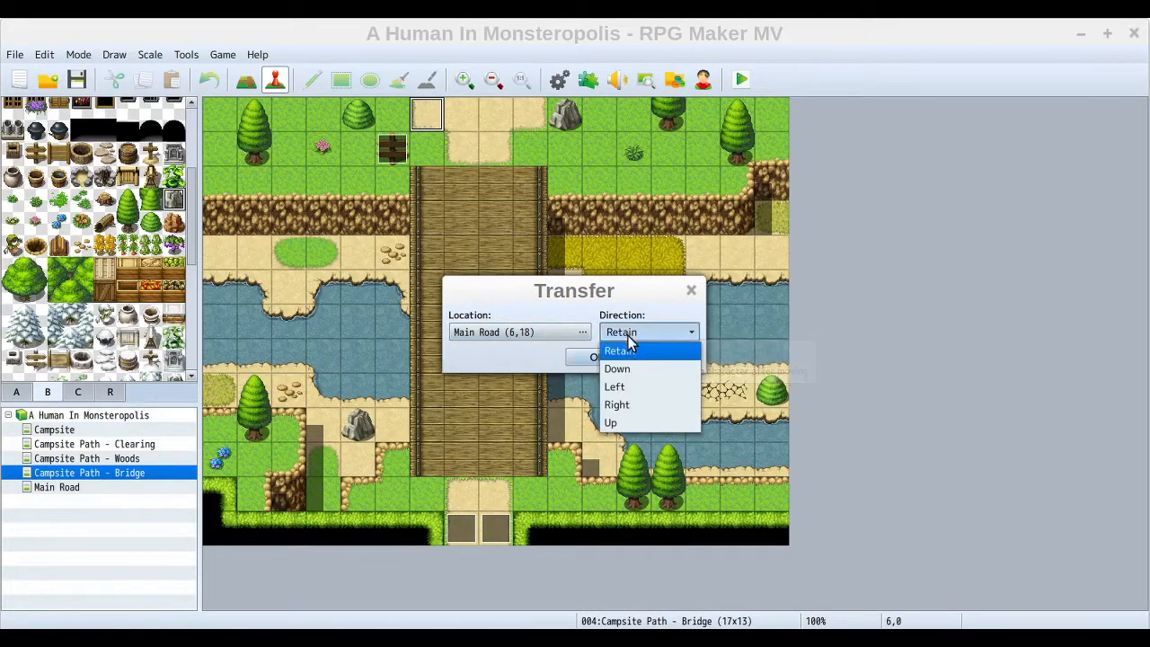
left_click(631, 424)
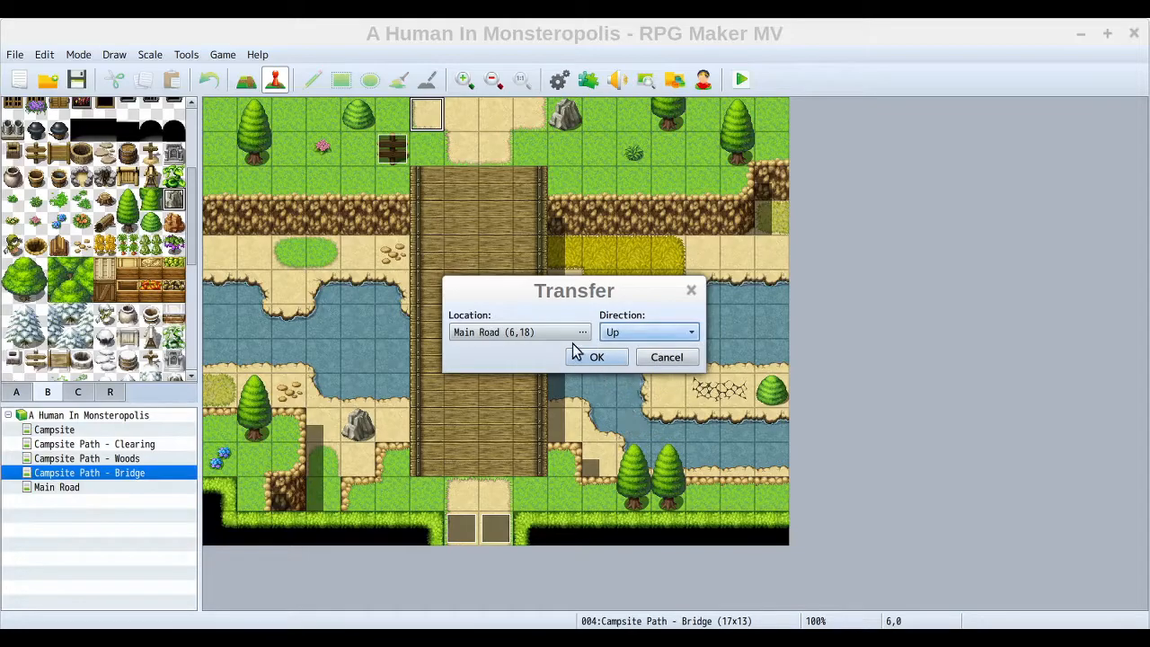
left_click(649, 332)
left_click(619, 352)
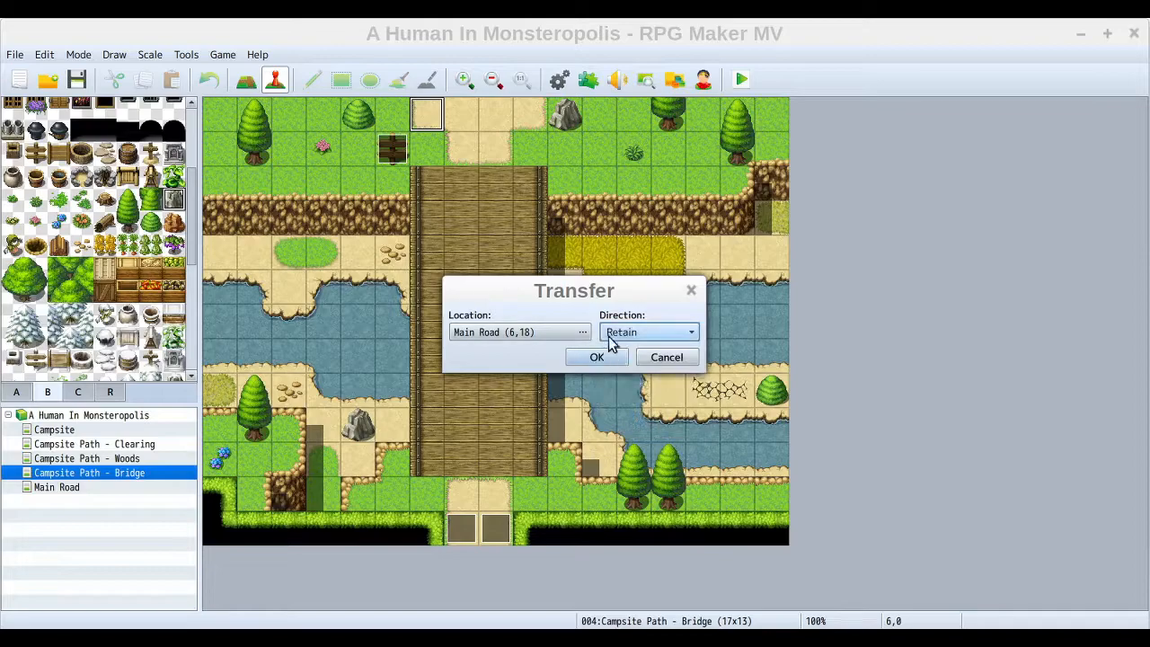
left_click(597, 357)
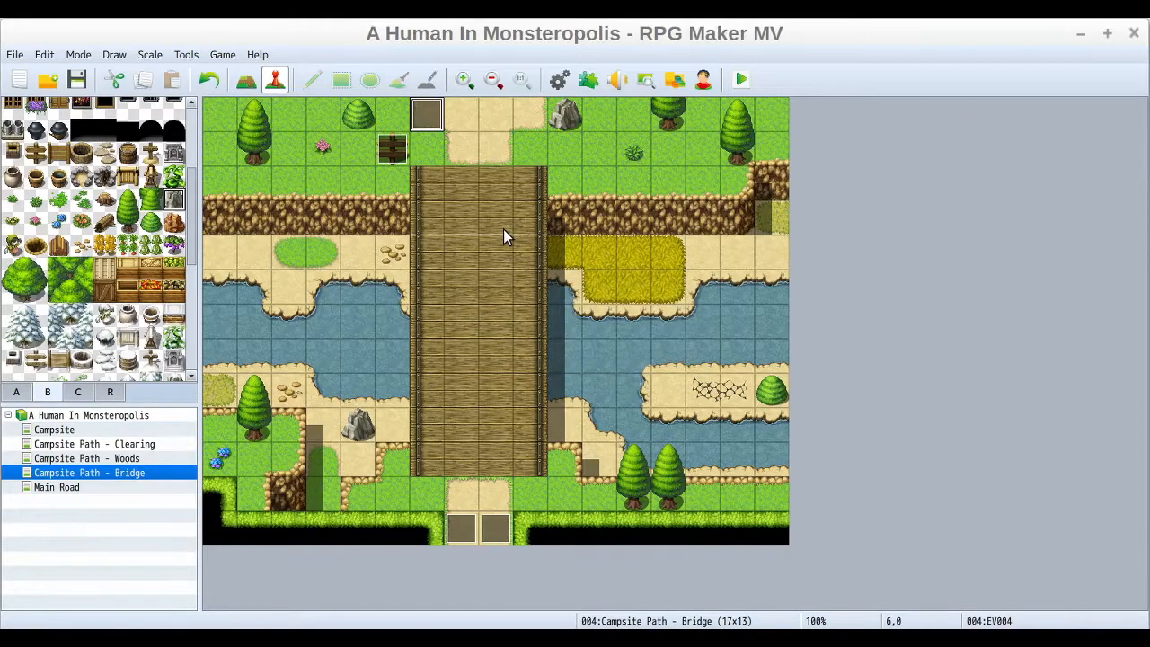
- Paste copies of the new transfer event at 7,0, 8,0 and 9,0 along the map's north edge
key("Right")
key("ctrl+v")
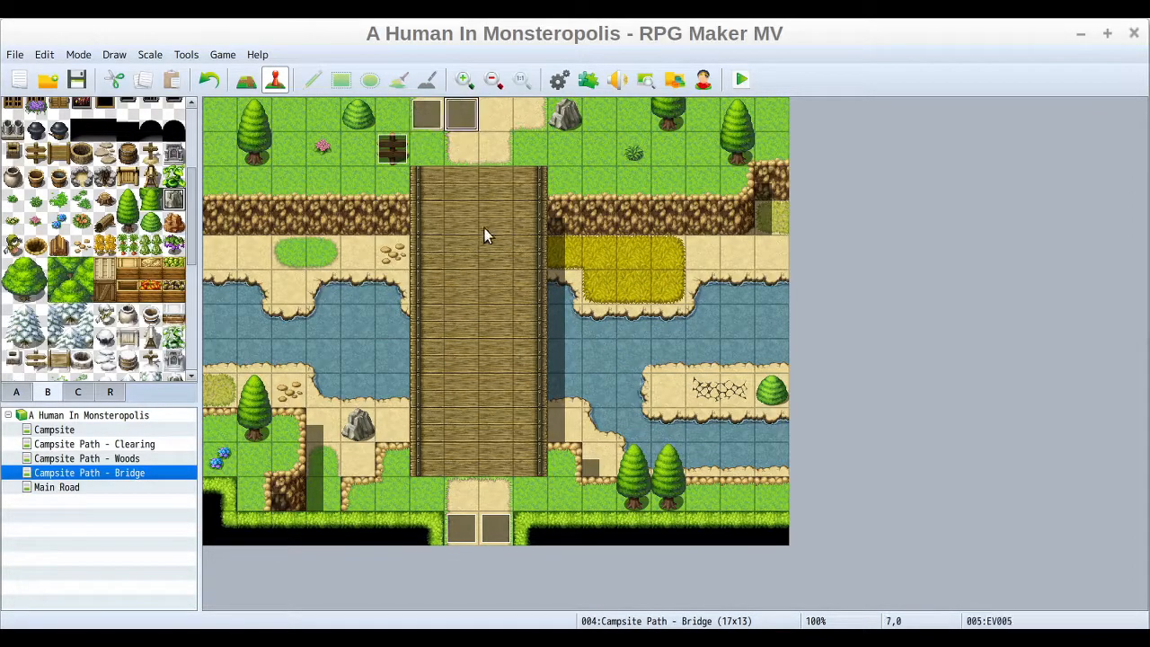
key("Right")
key("ctrl+v")
key("Right")
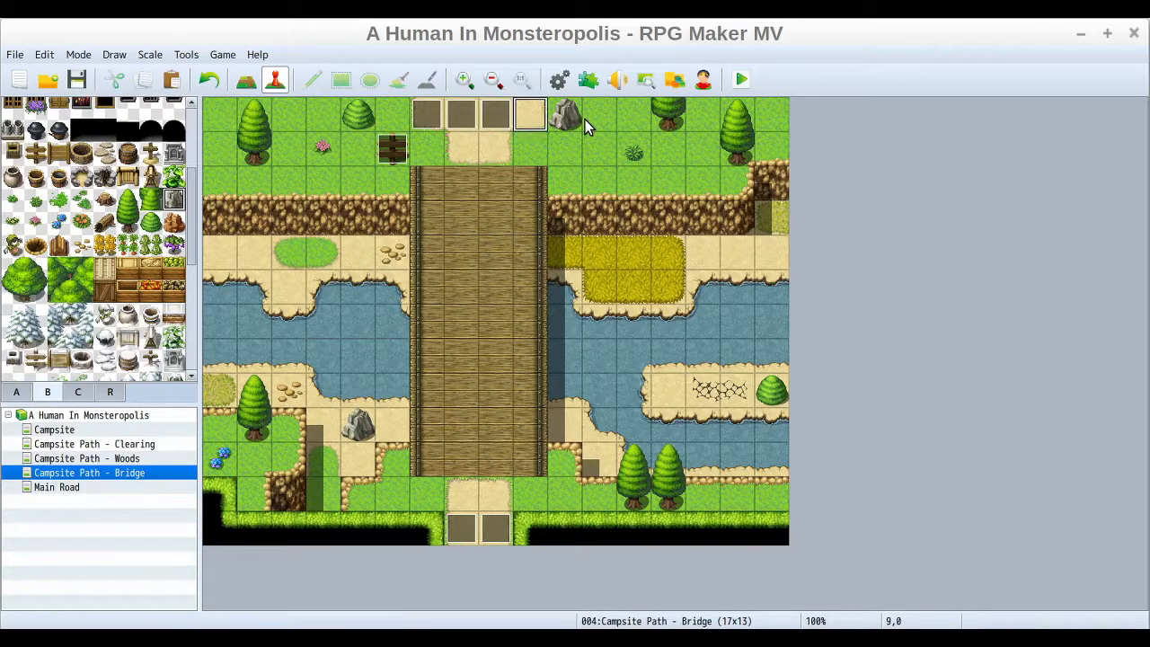
key("ctrl+v")
- Change the transfer destination of the event at 7,0 to Main Road (7,18)
double_click(463, 114)
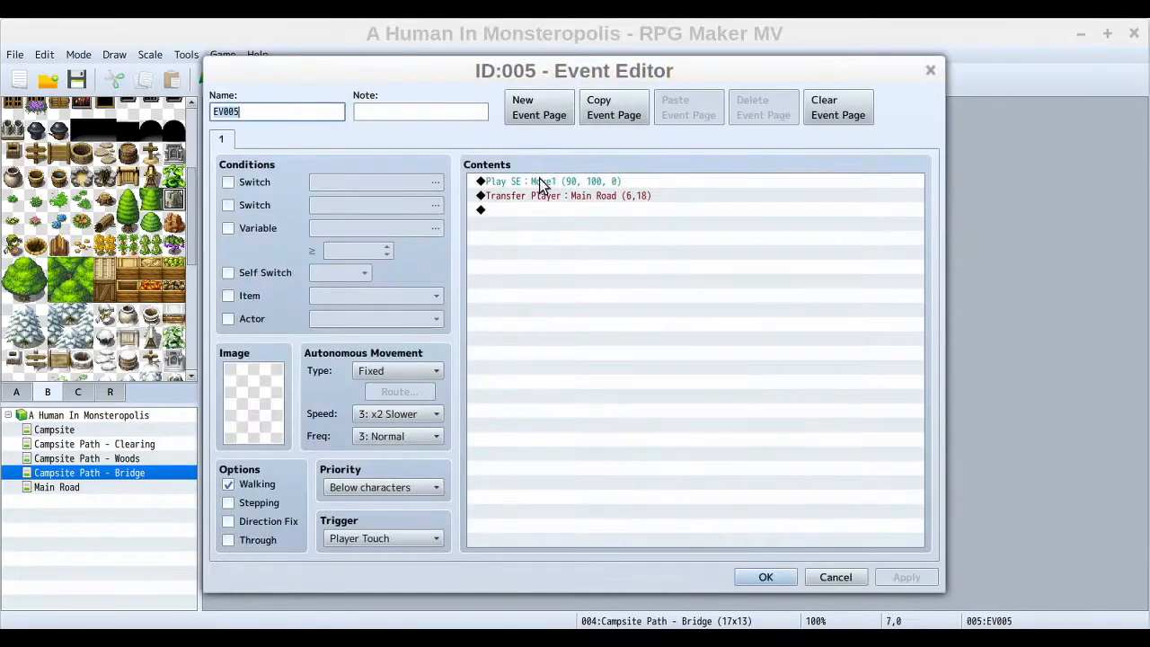
double_click(550, 196)
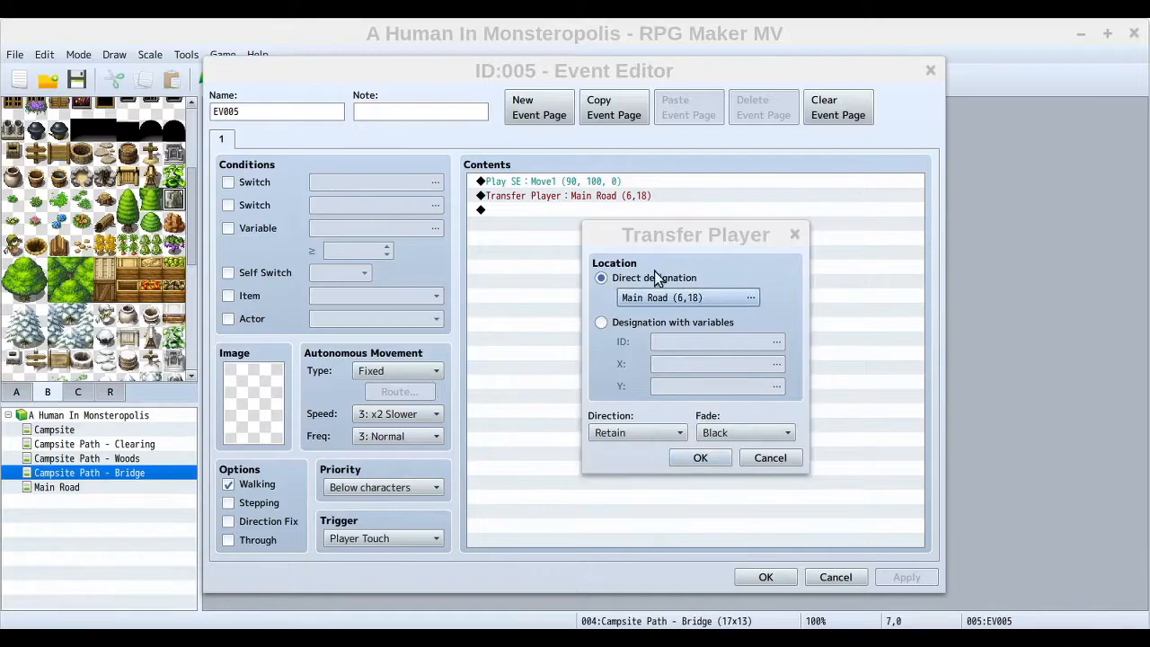
left_click(672, 297)
left_click(628, 436)
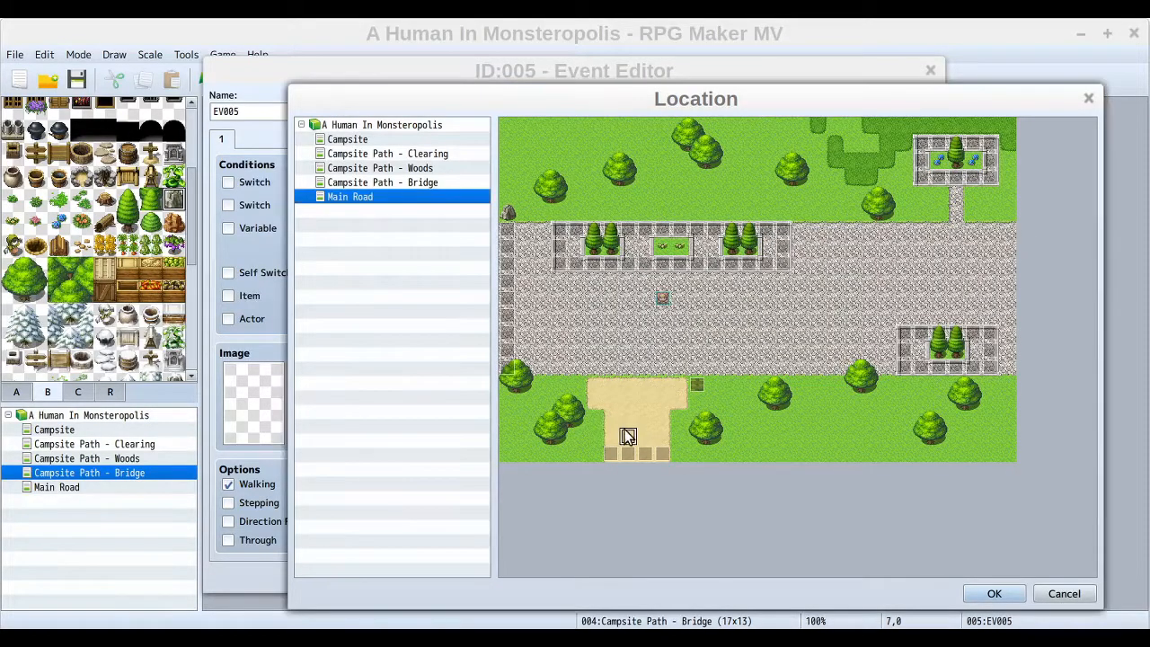
left_click(989, 592)
left_click(688, 459)
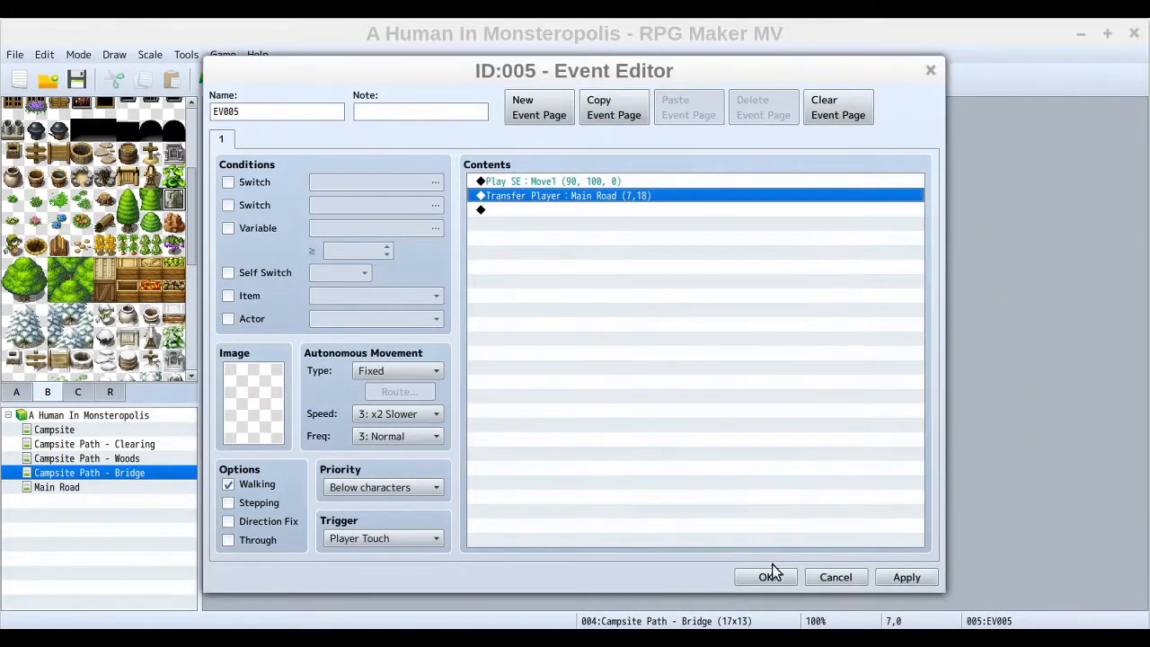
left_click(768, 576)
- Change the transfer destination of the event at 8,0 to Main Road (8,18)
double_click(506, 109)
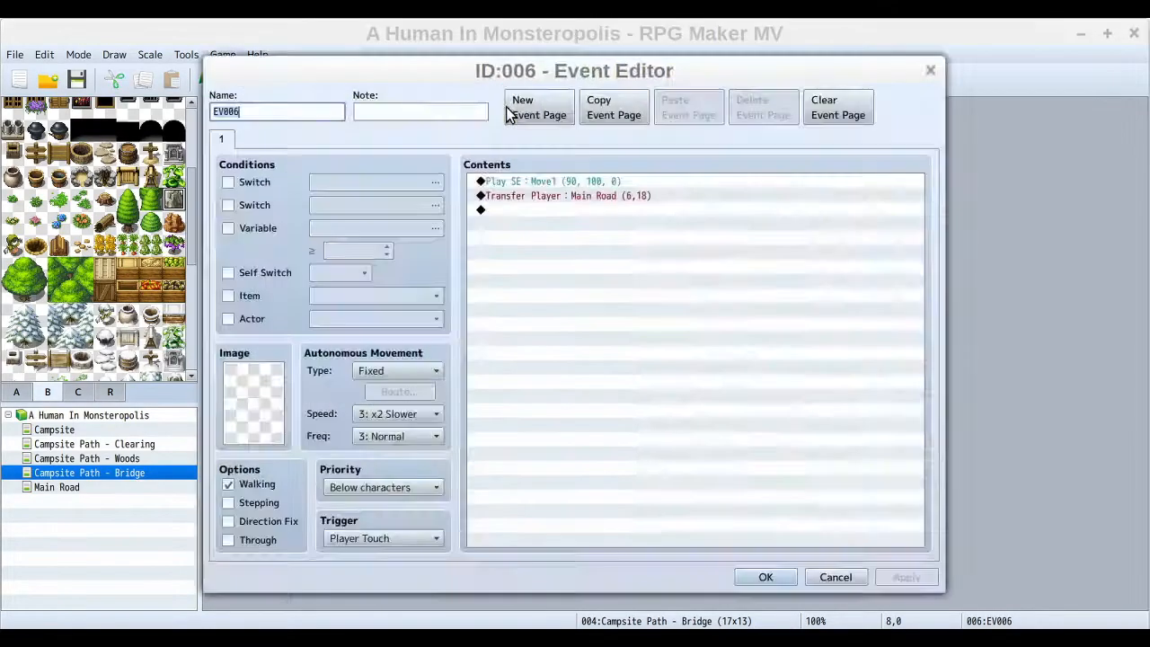
double_click(524, 196)
left_click(750, 298)
left_click(648, 431)
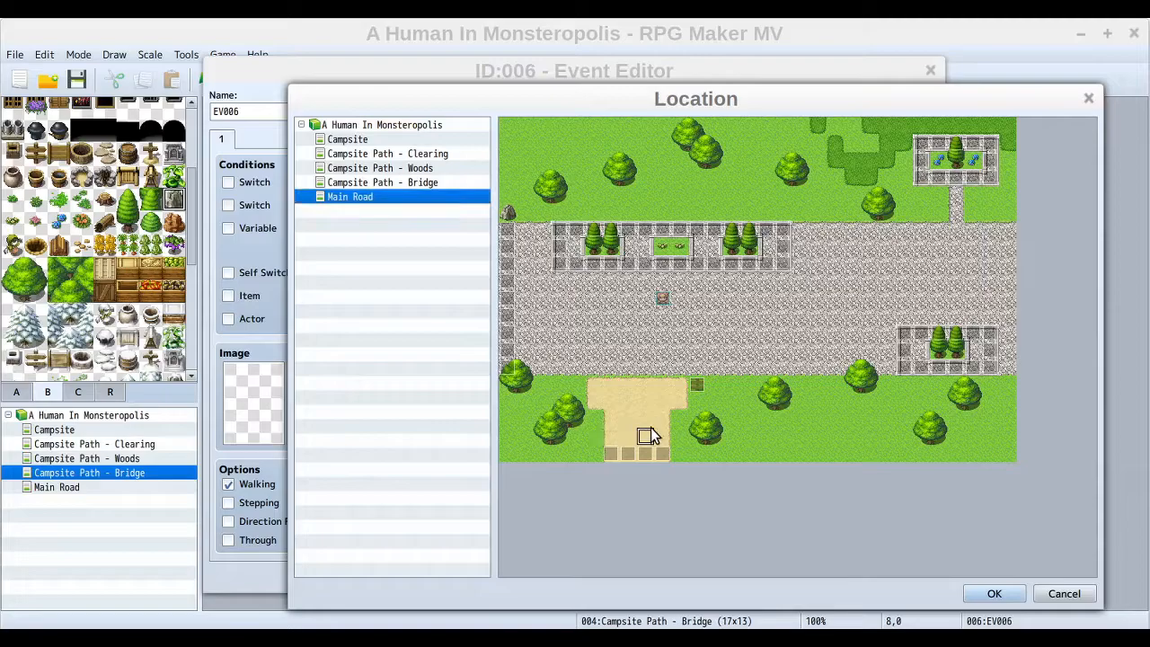
left_click(990, 594)
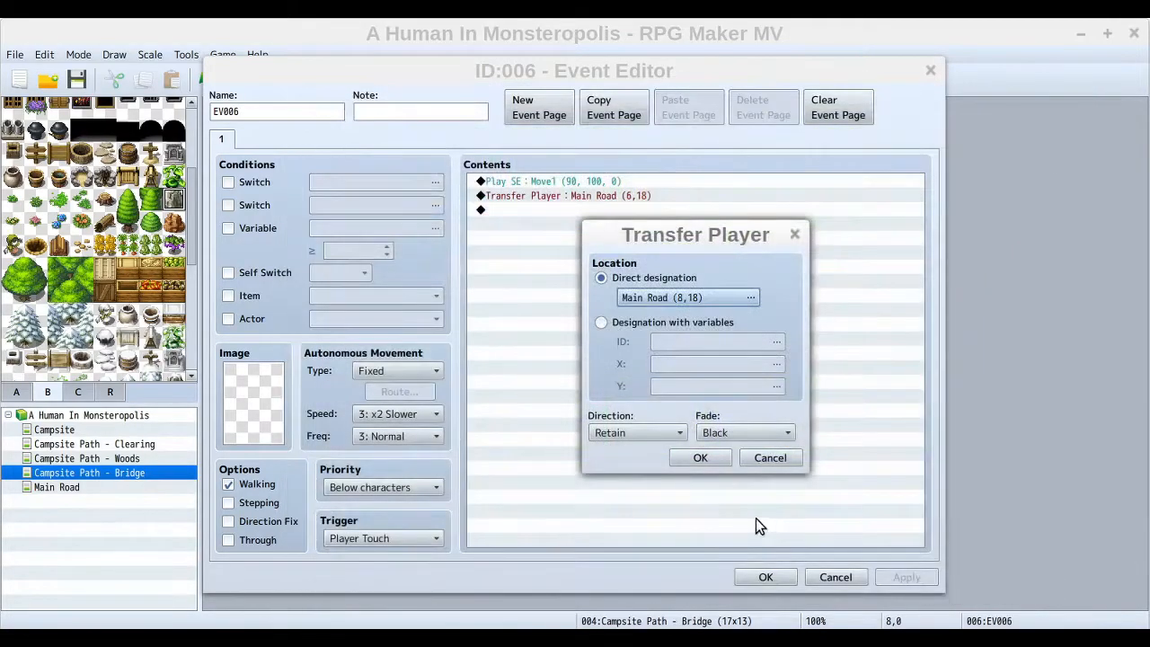
left_click(714, 459)
left_click(765, 577)
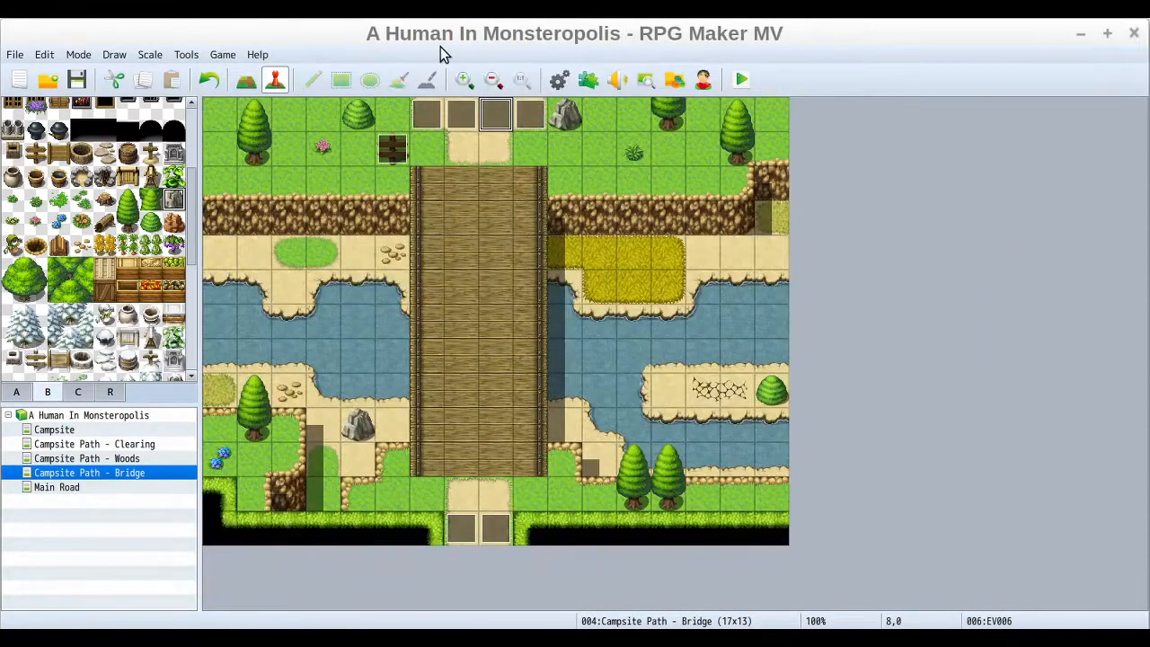
- Change the transfer destination of the event at 9,0 to Main Road (9,18)
double_click(520, 109)
double_click(647, 195)
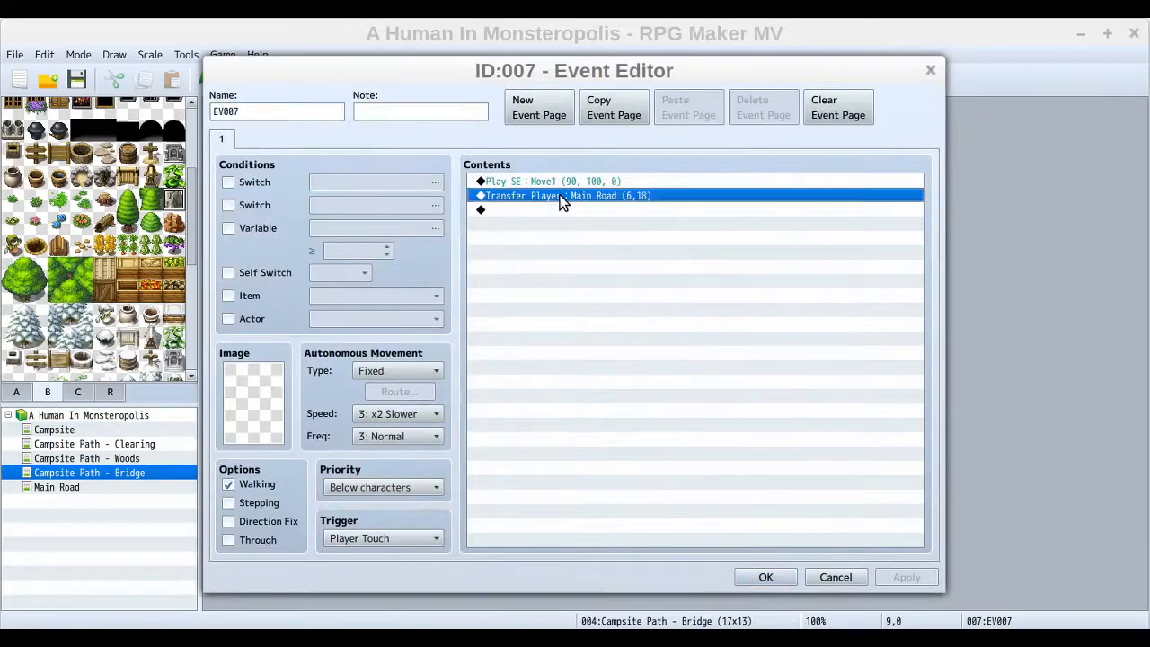
left_click(719, 298)
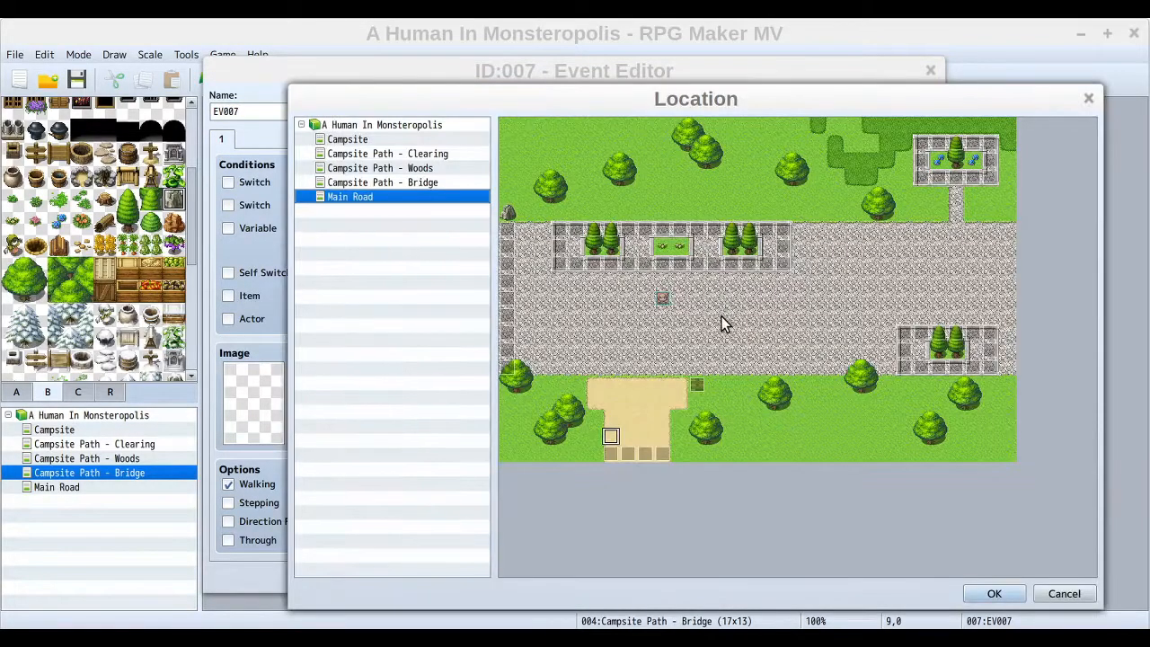
left_click(664, 440)
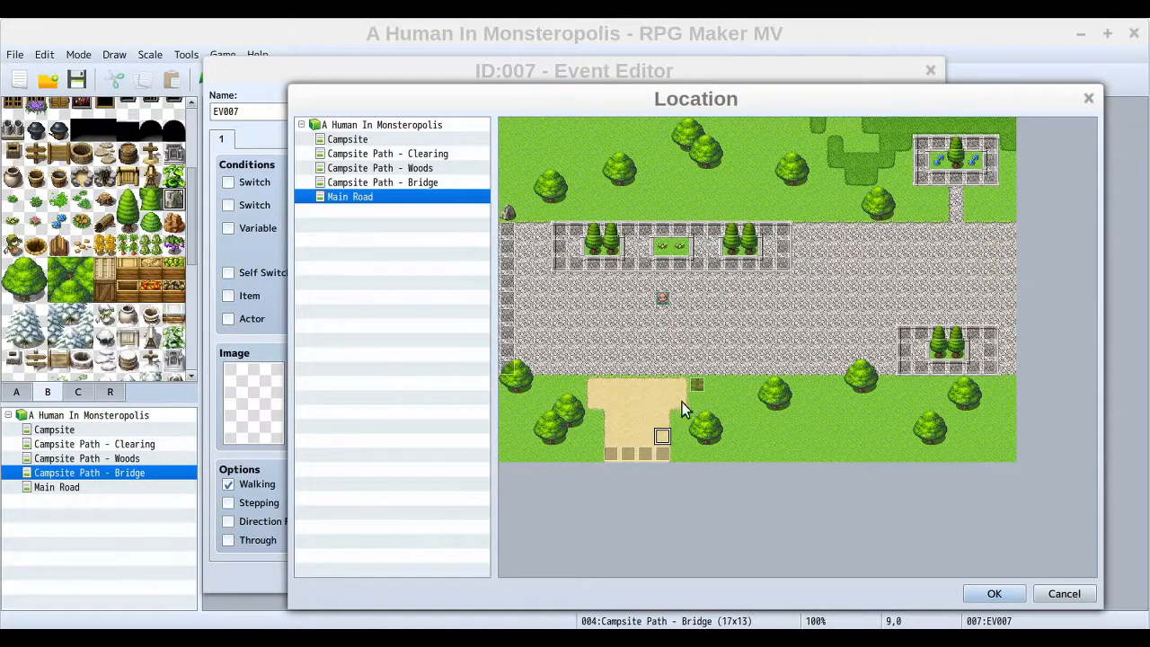
left_click(987, 589)
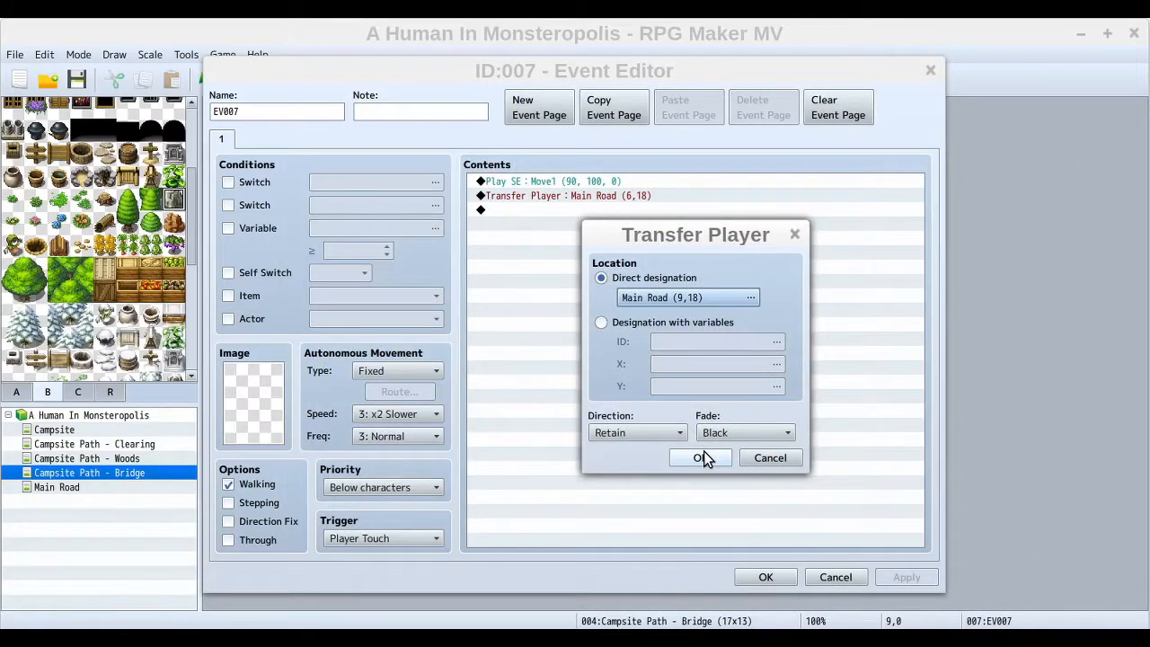
left_click(704, 459)
left_click(773, 578)
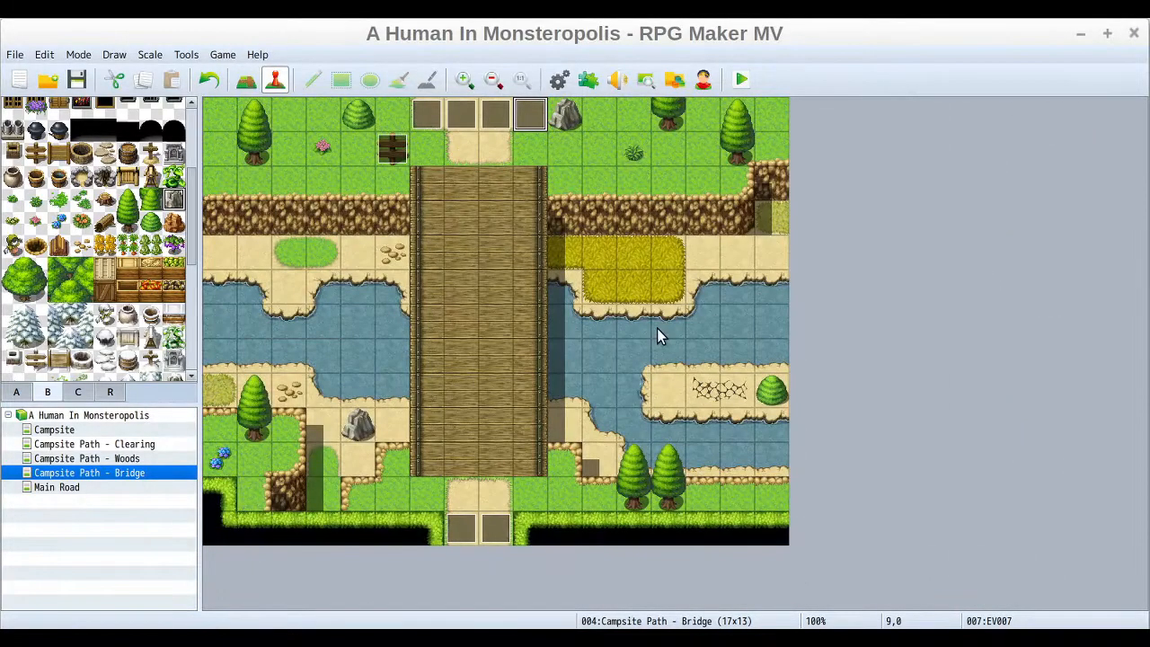
- Start a playtest and walk the party back and forth between Campsite Path - Bridge and Main Road to check the transfers
left_click(742, 81)
left_click(525, 359)
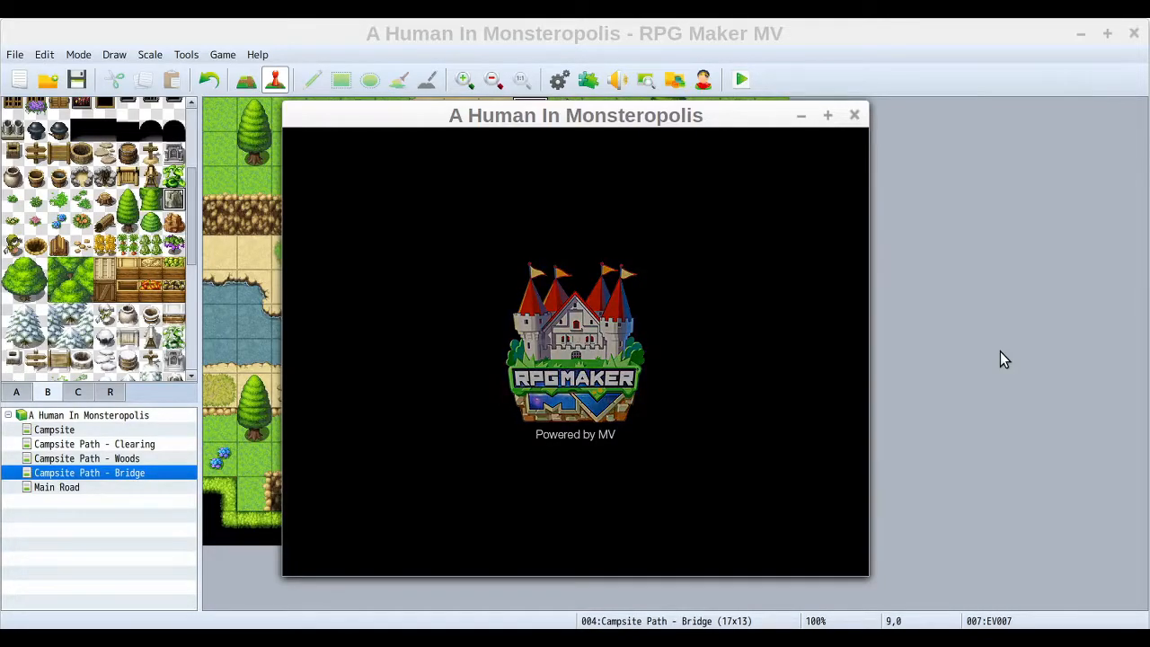
key("Return")
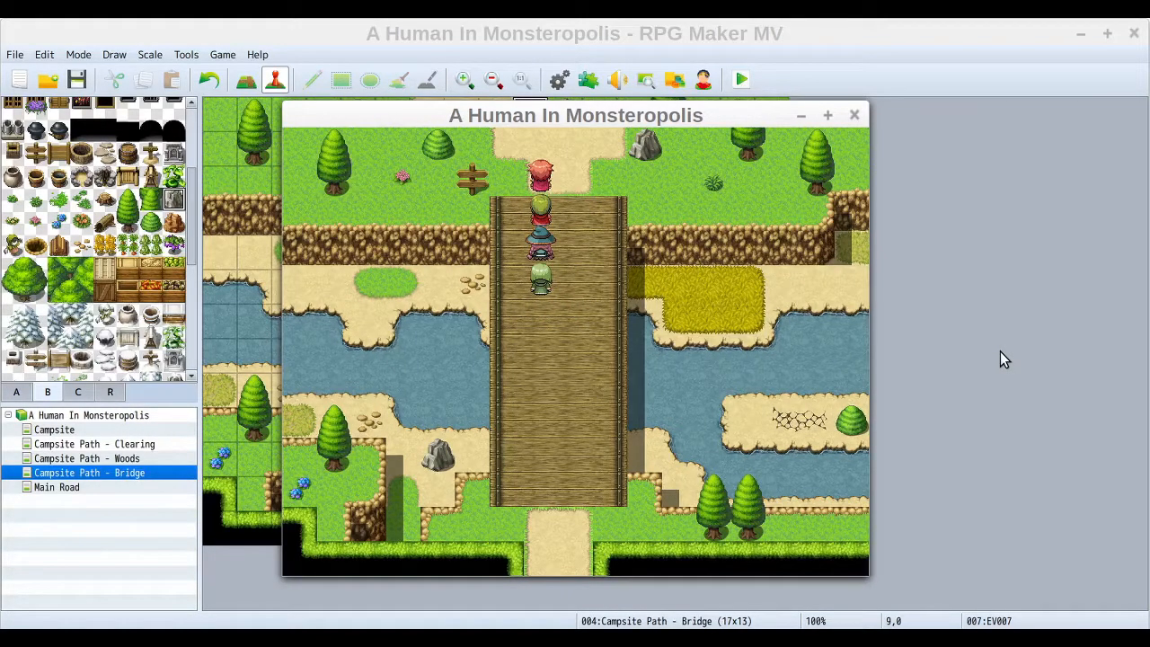
key("Left")
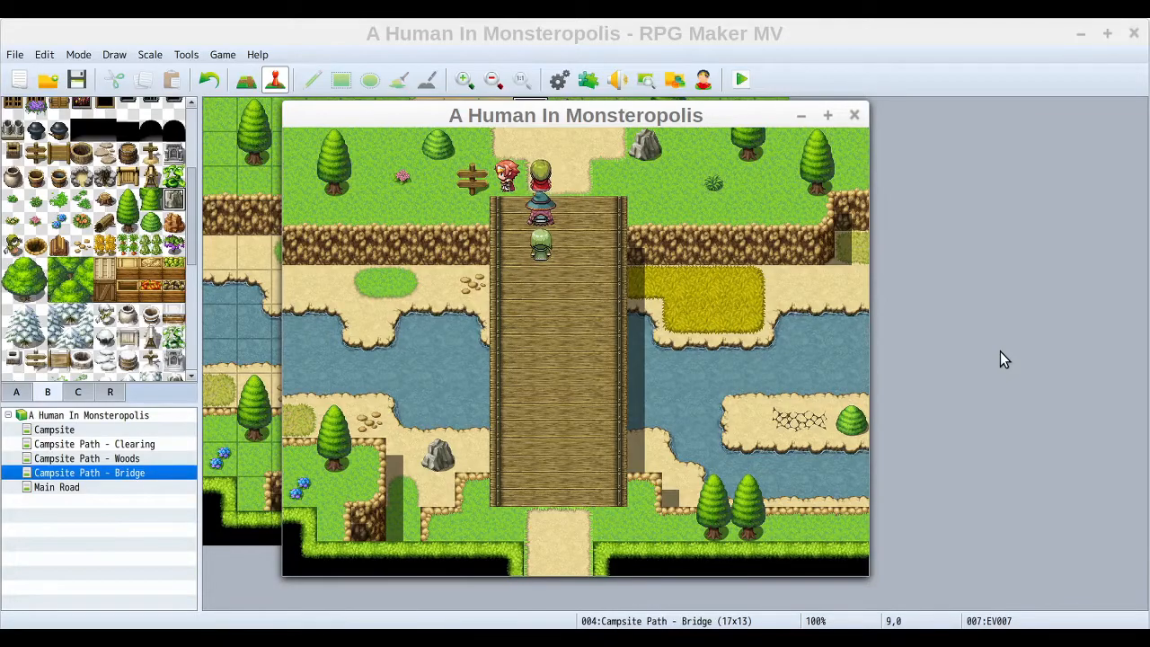
key("Up")
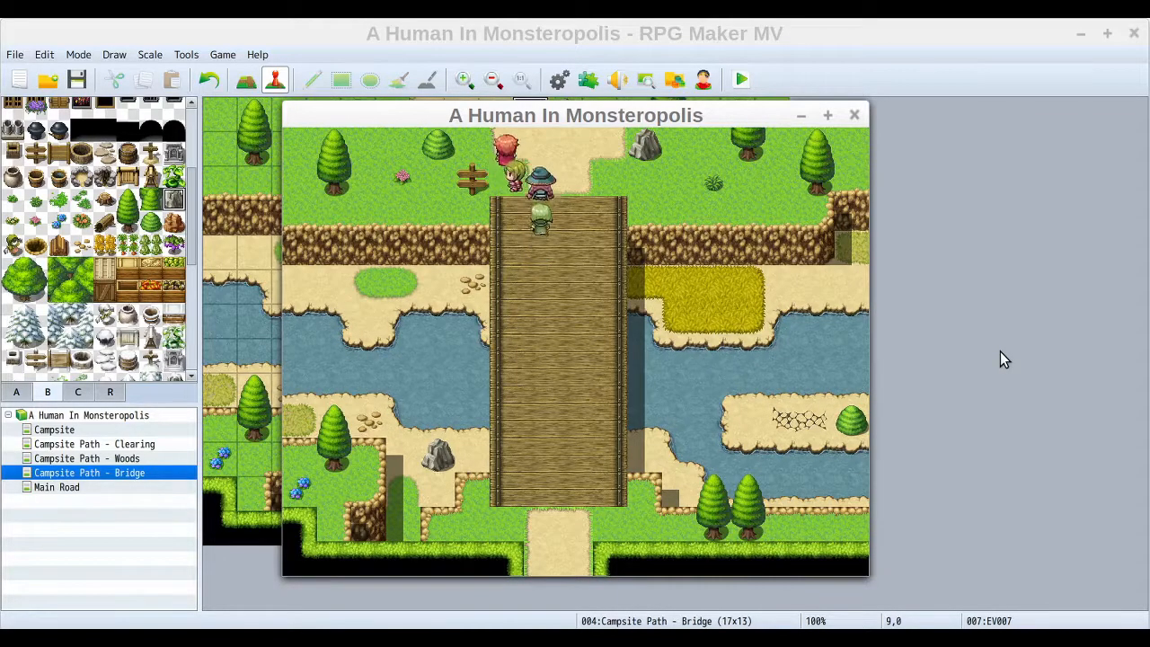
key("Down")
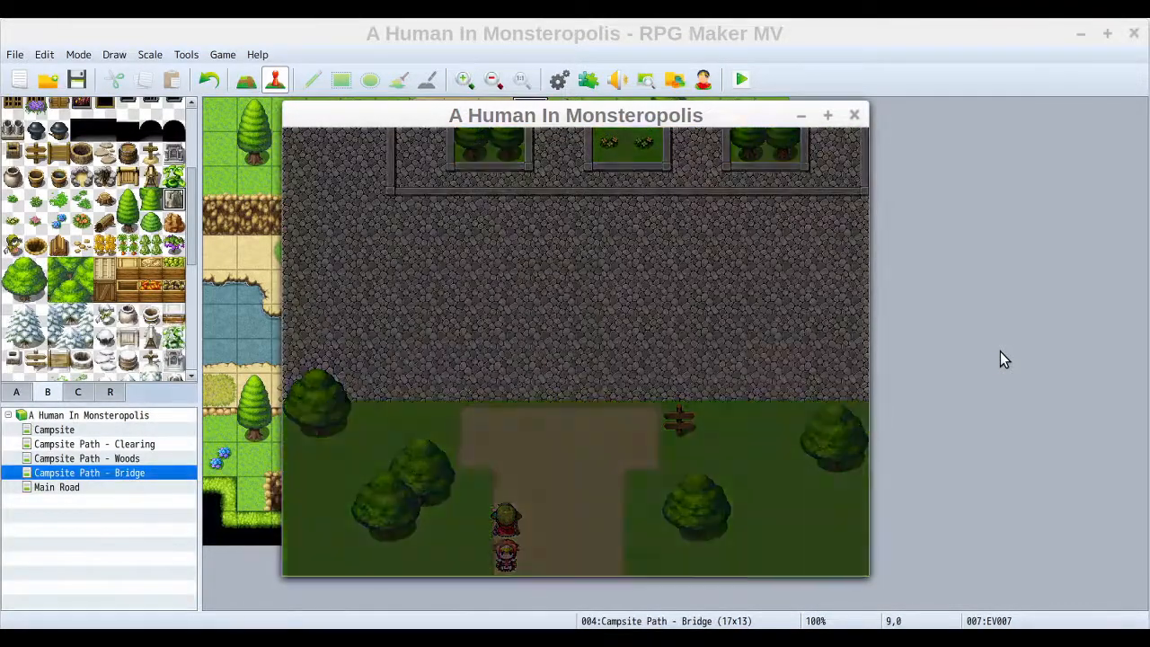
key("Up")
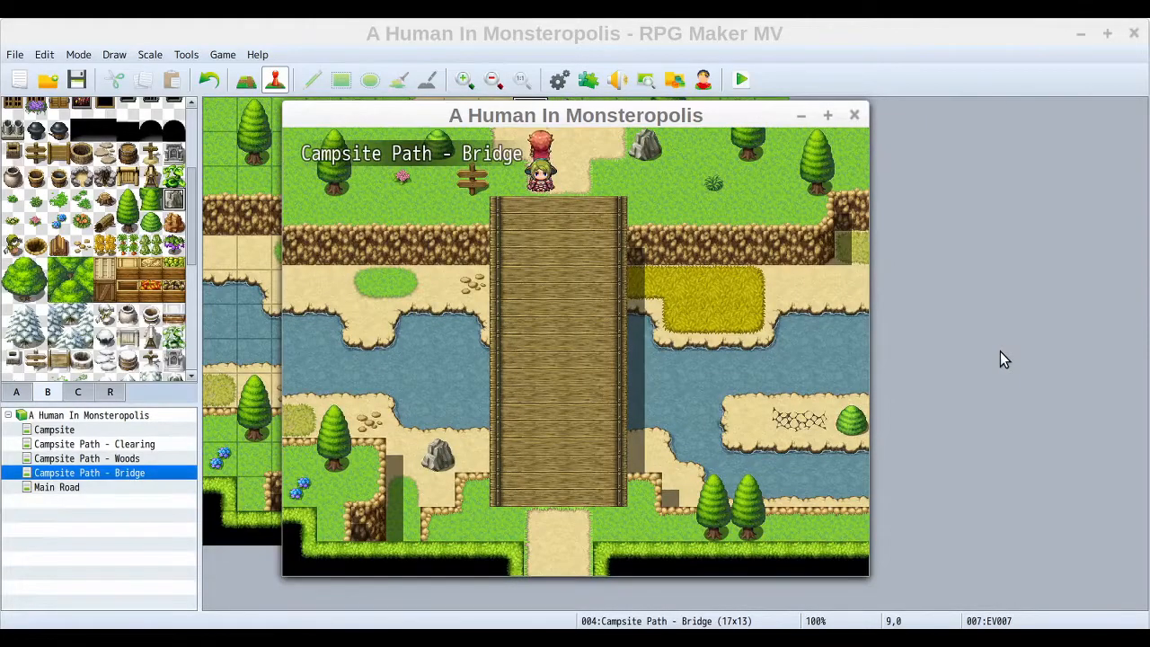
key("Down")
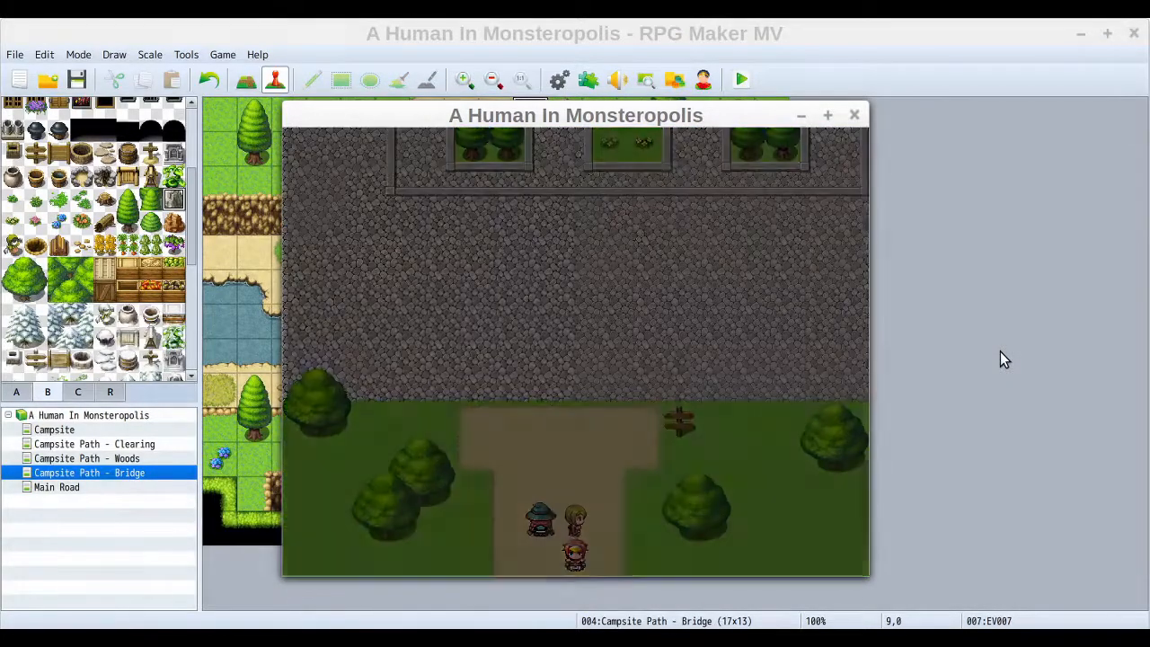
key("Up")
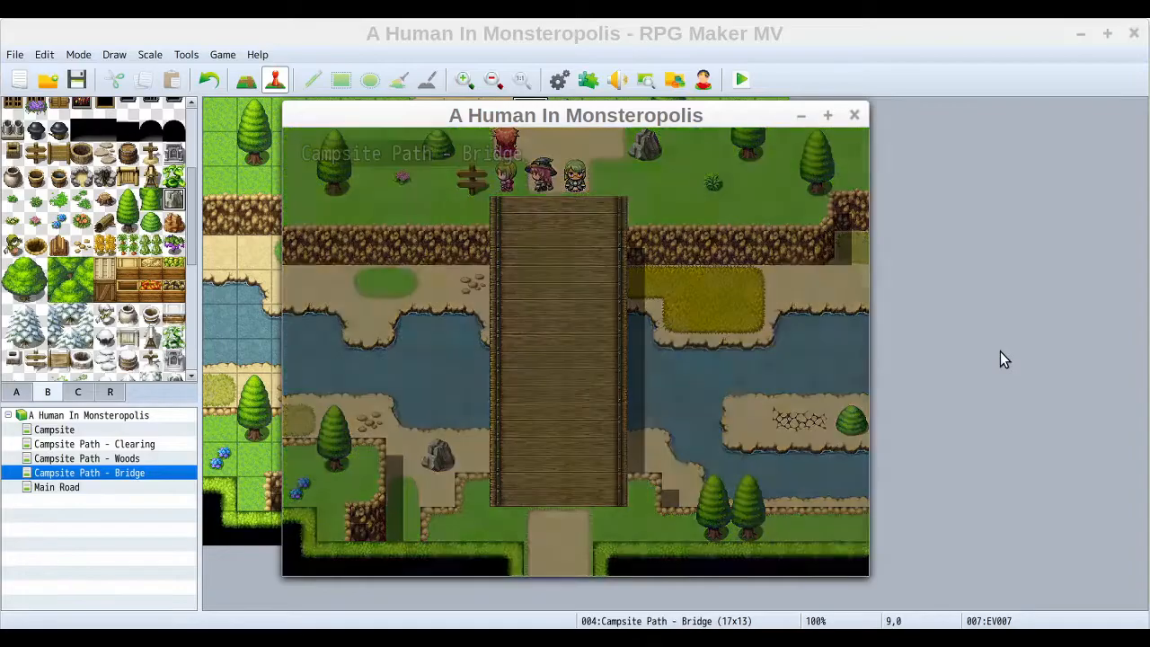
- Return to Main Road in the playtest and walk the party over the northern grass, then back east along the pavement
key("Left")
key("Right")
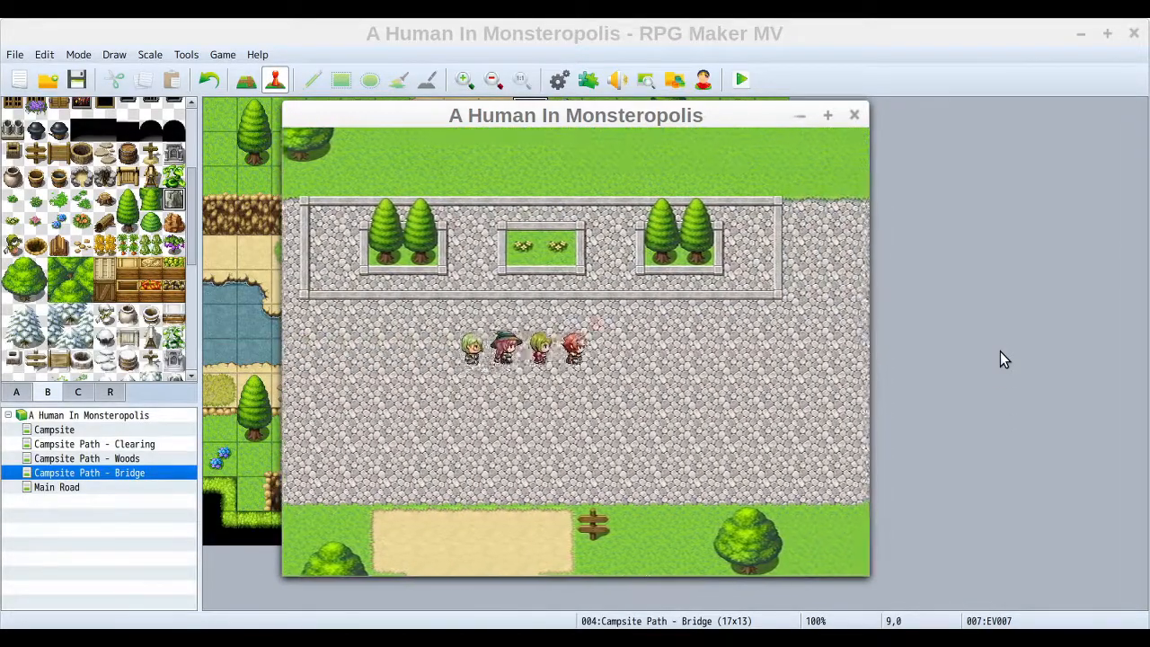
key("Up")
key("Left")
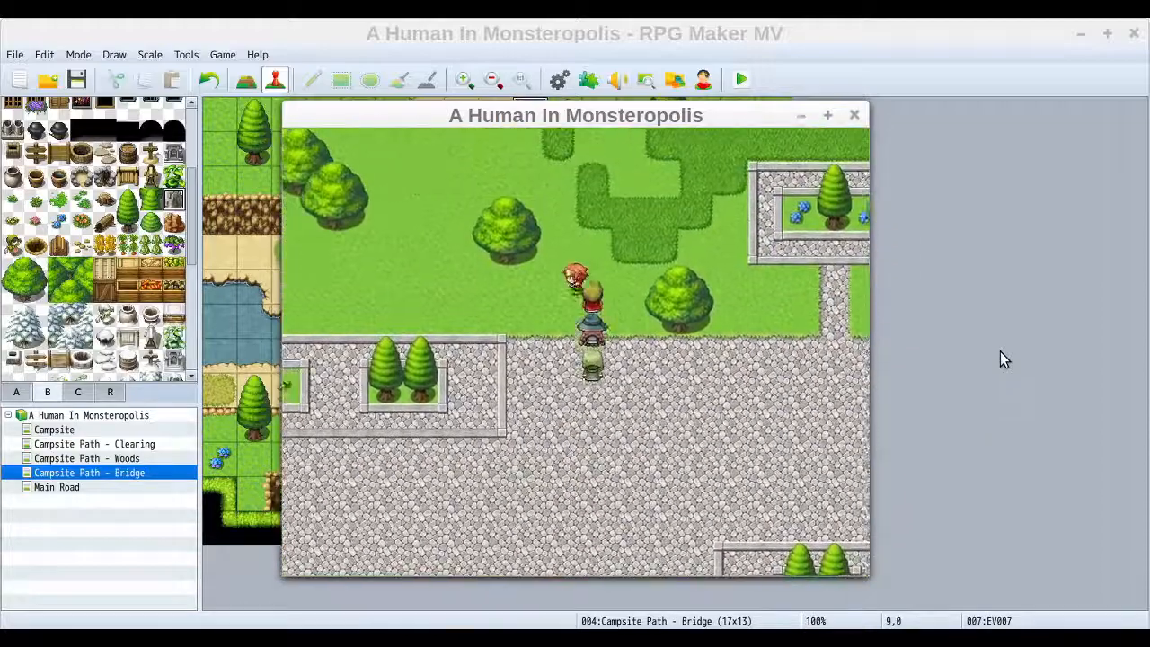
key("Left")
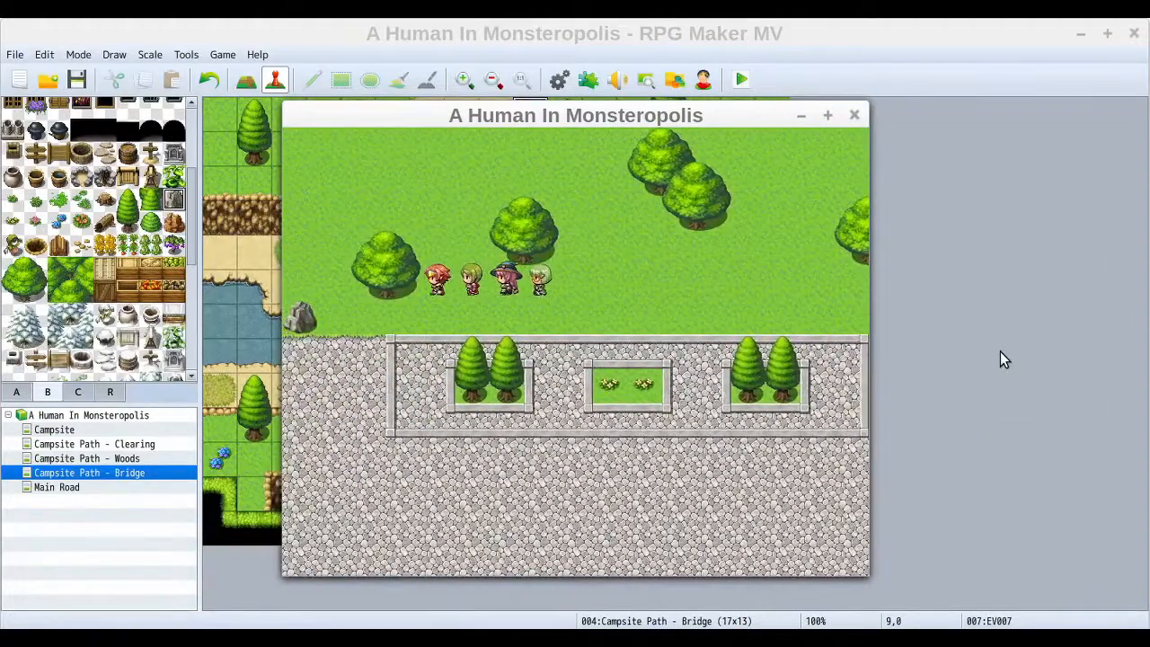
key("Down")
key("Right")
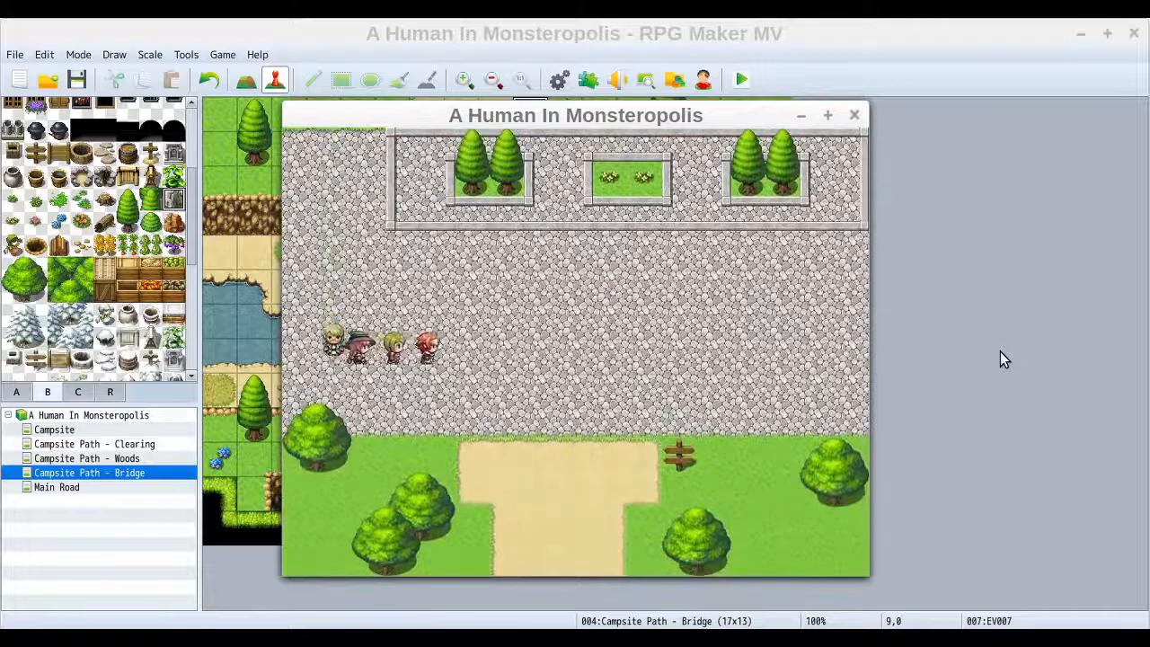
key("Right")
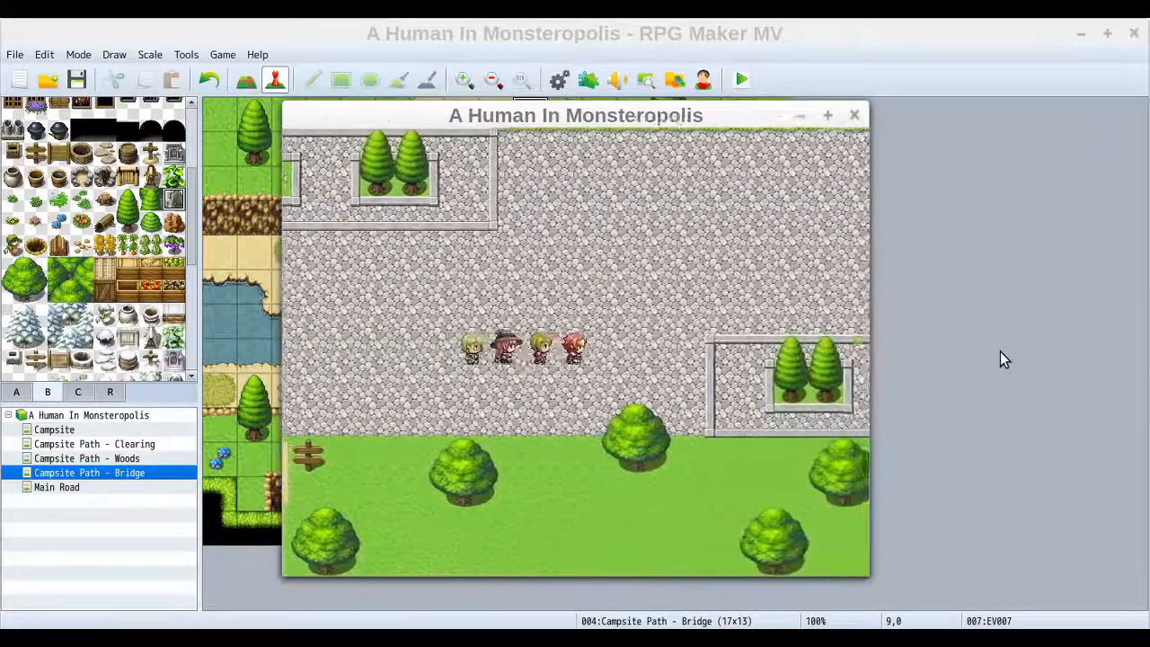
- Walk the party east and west along the middle of Main Road's pavement to check how open the road feels
key("Up")
key("Right")
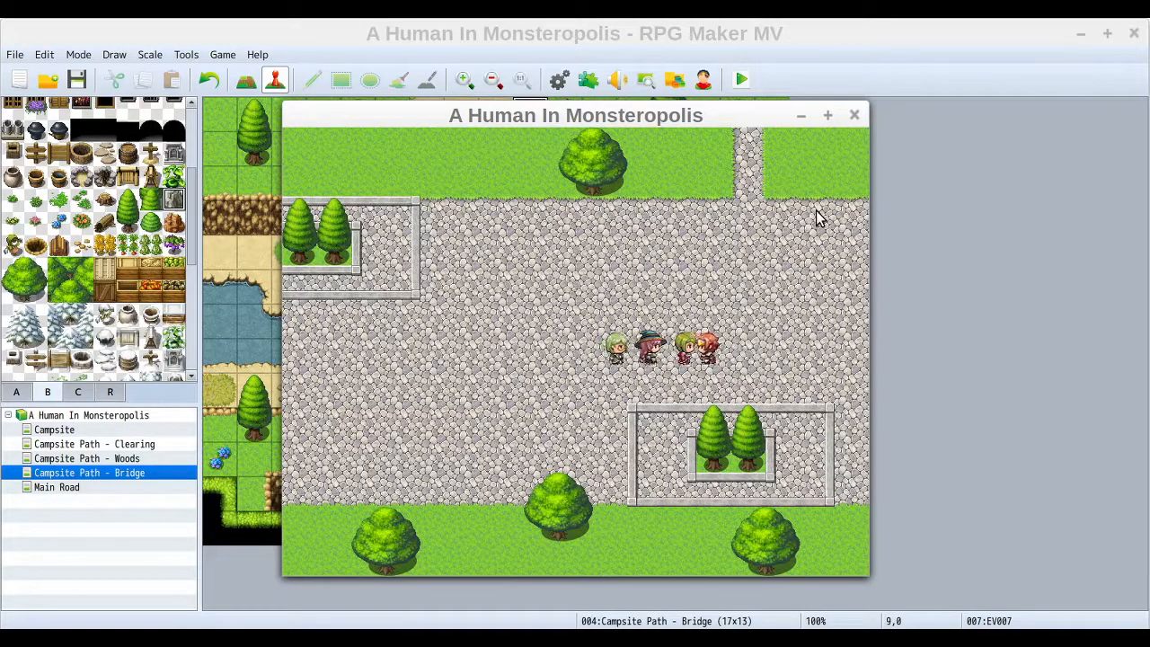
key("Right")
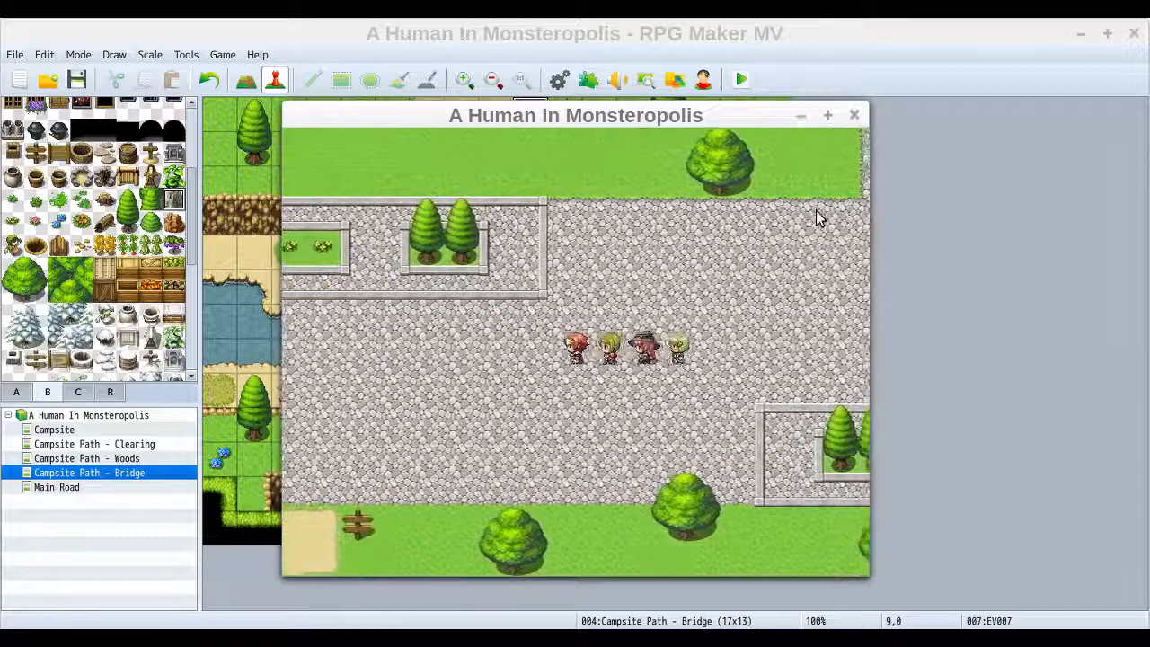
key("Left")
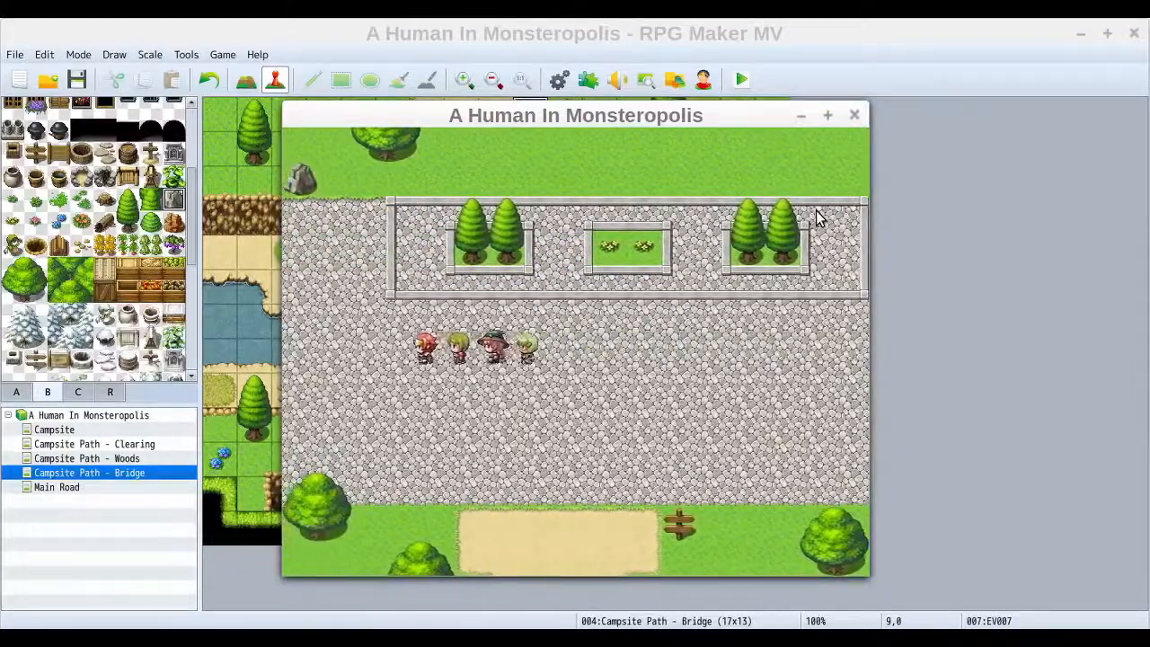
key("Up")
key("Right")
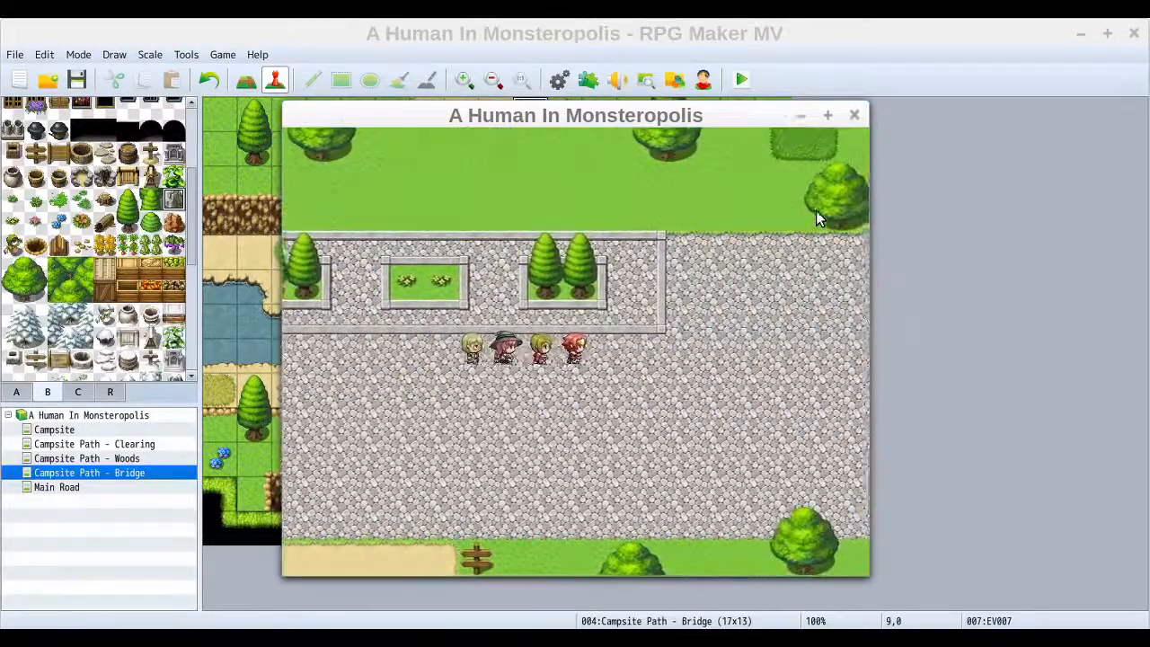
key("Right")
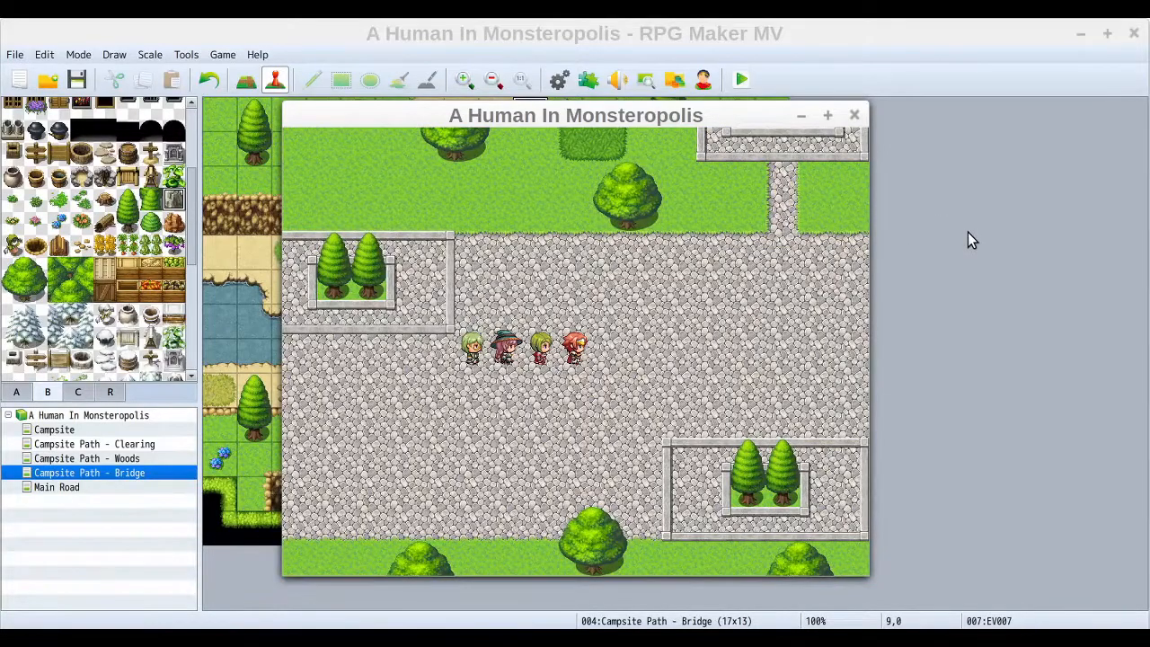
- Walk the party around the blue-flower planter in Main Road's northeast to check movement around it
key("Right")
key("Up")
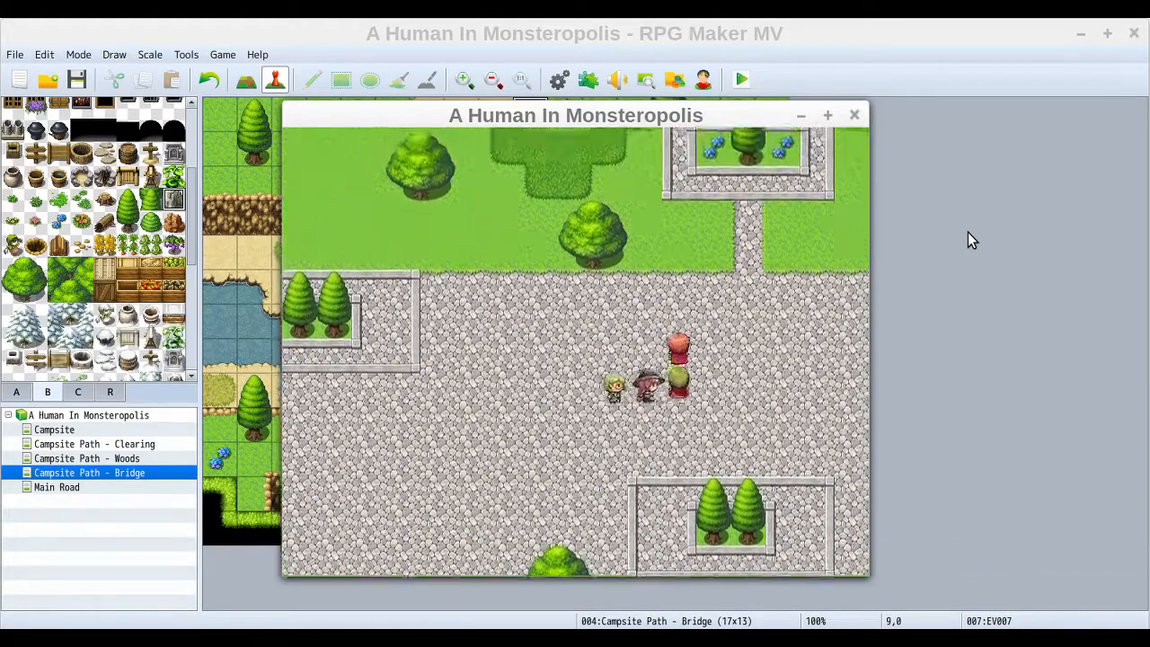
key("Up")
key("Left")
key("Up")
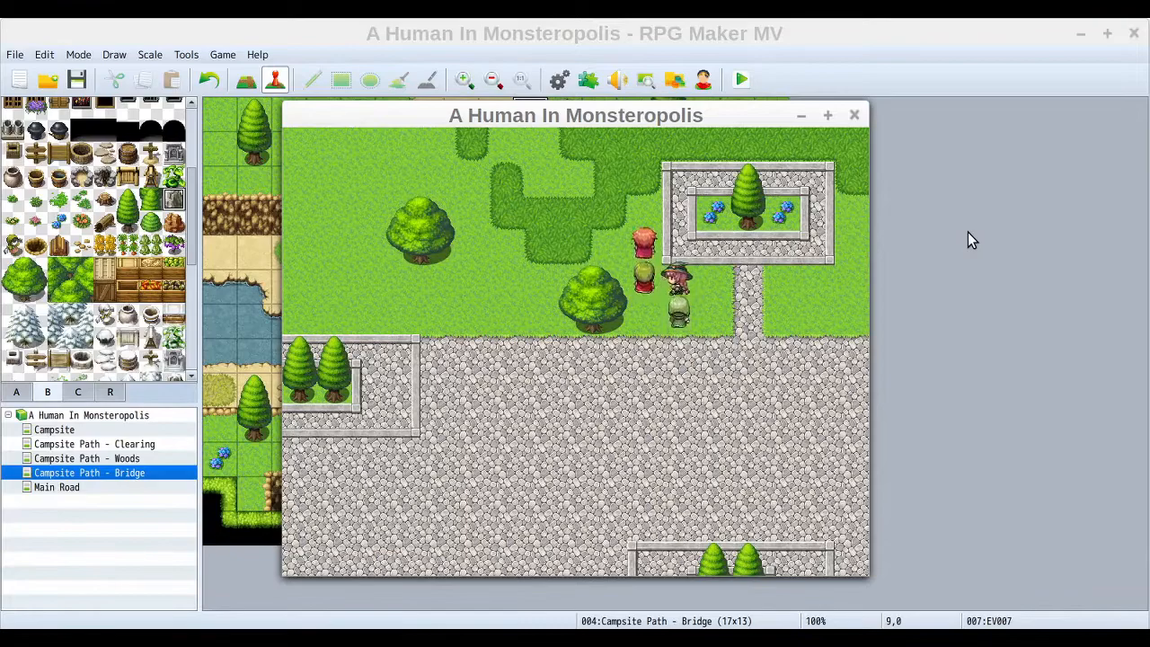
key("Right")
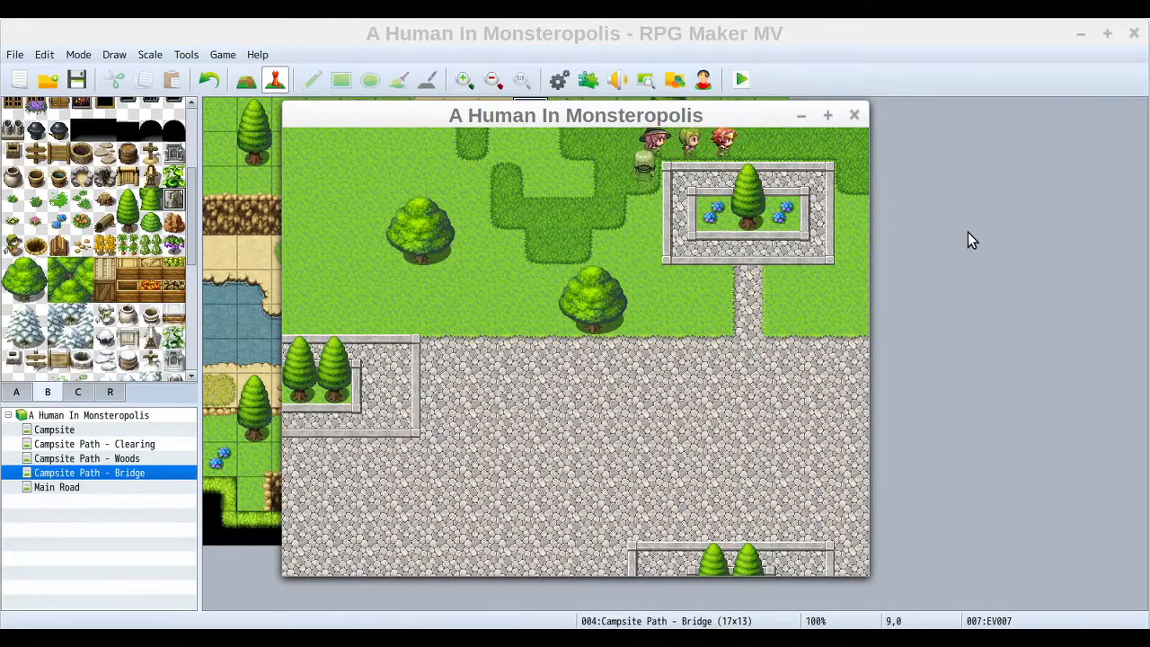
key("Down")
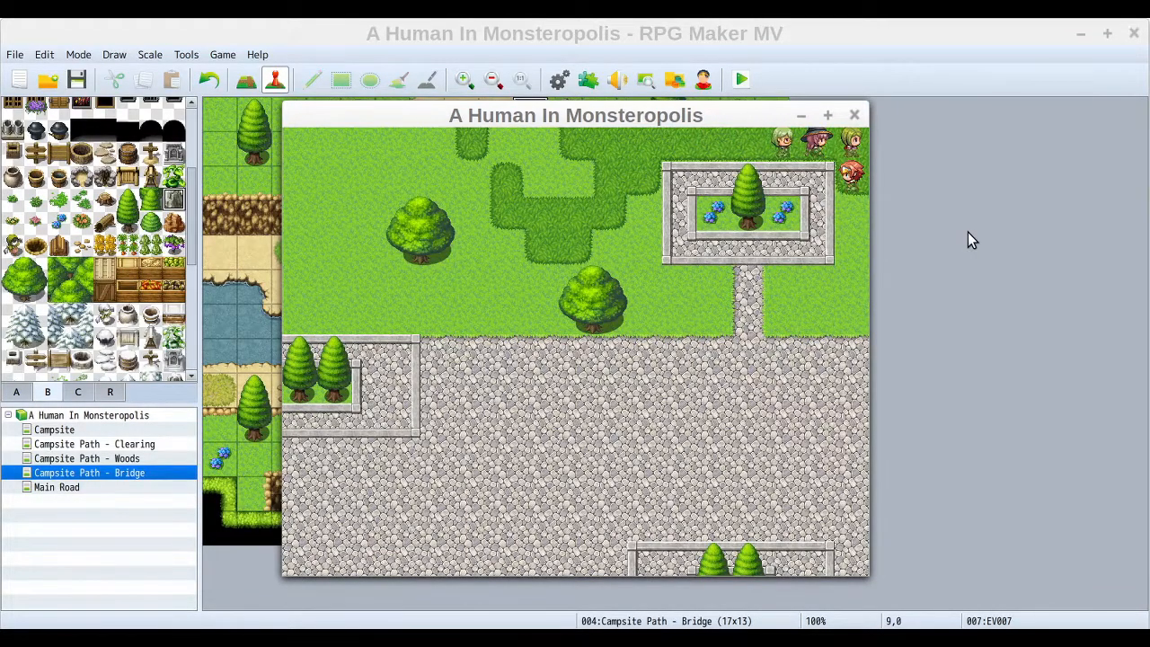
key("Left")
key("Left")
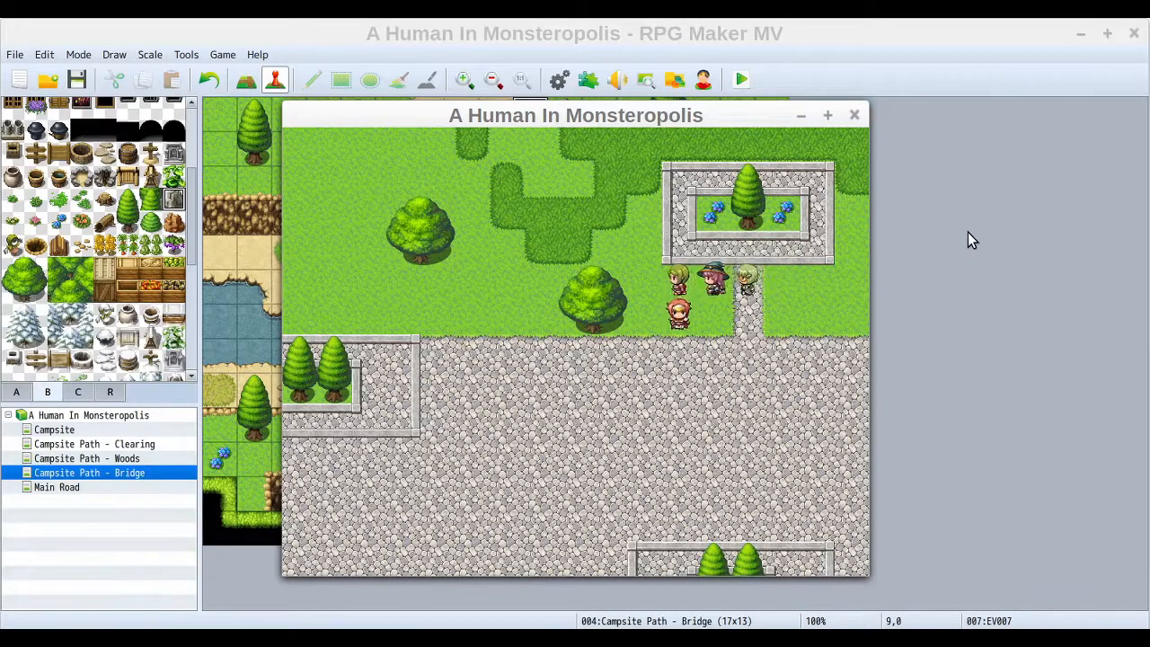
- Walk the party over the eastern pavement of Main Road, along the north side of the southeast tree planter
key("Down")
key("Right")
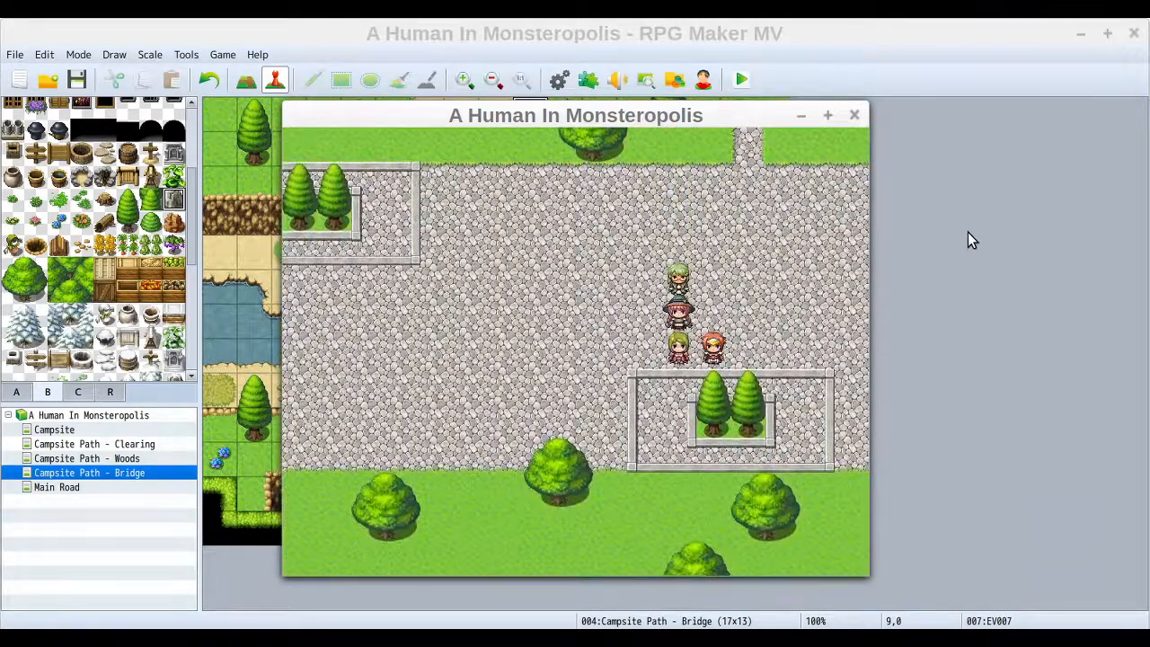
key("Right")
key("Up")
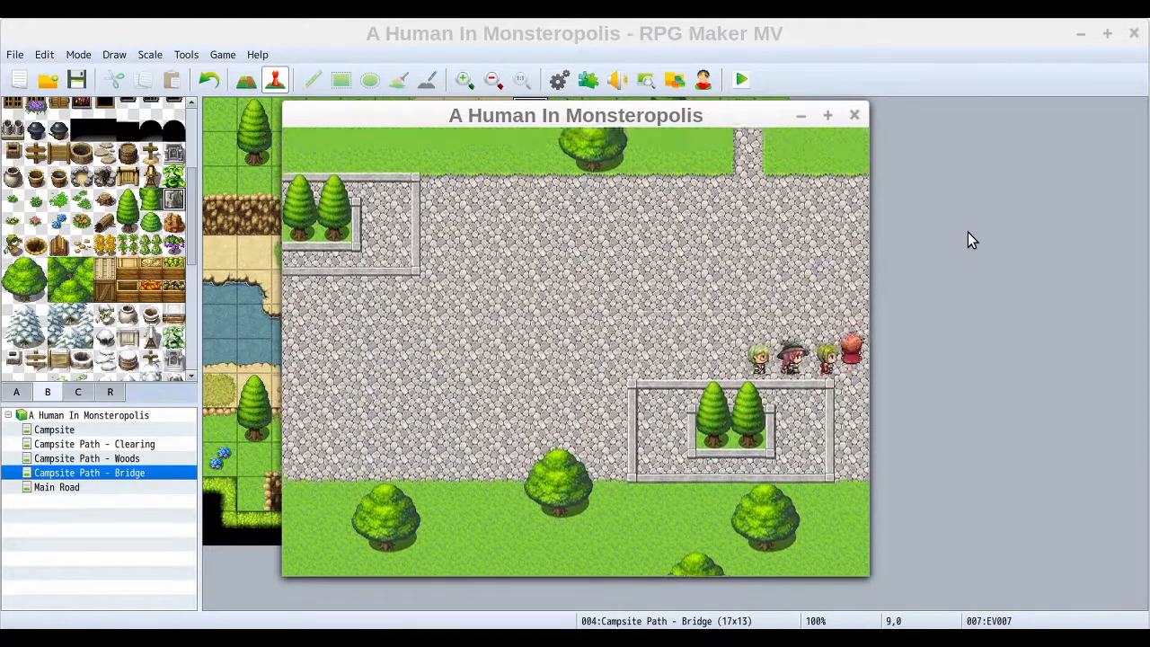
key("Left")
key("Up")
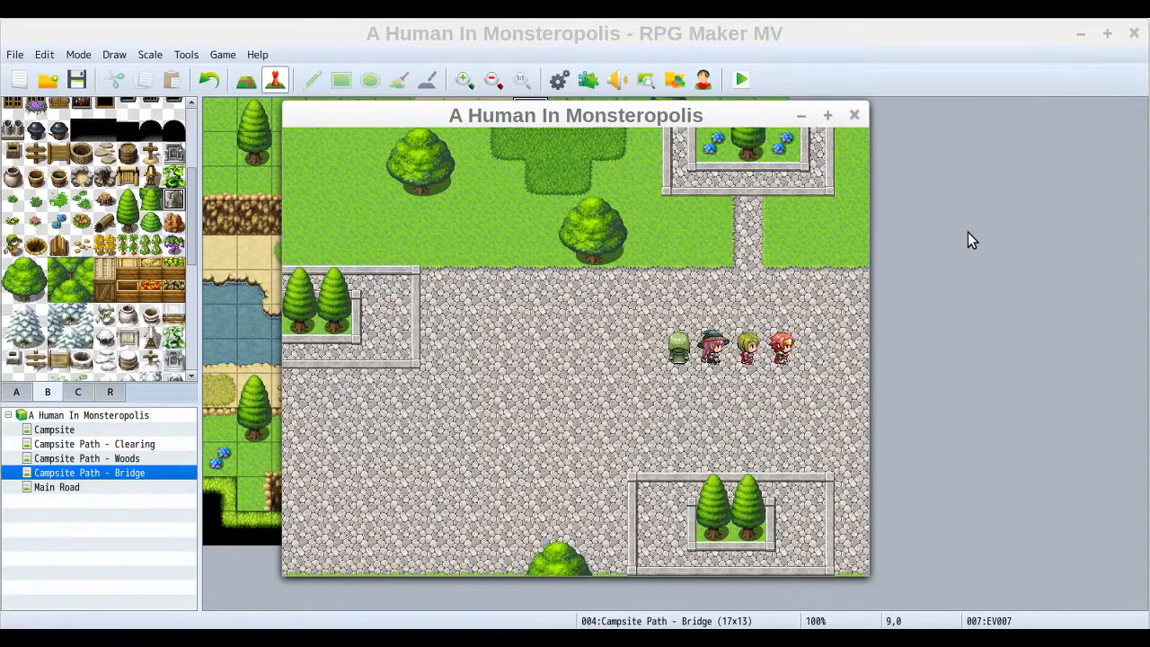
key("Down")
key("Left")
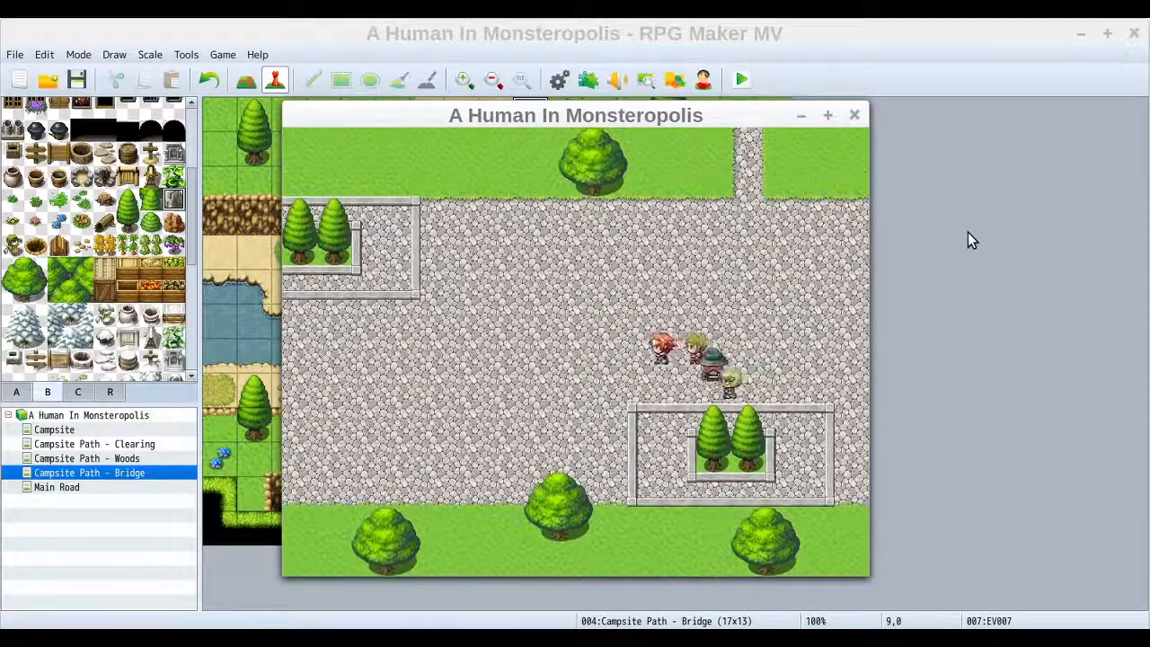